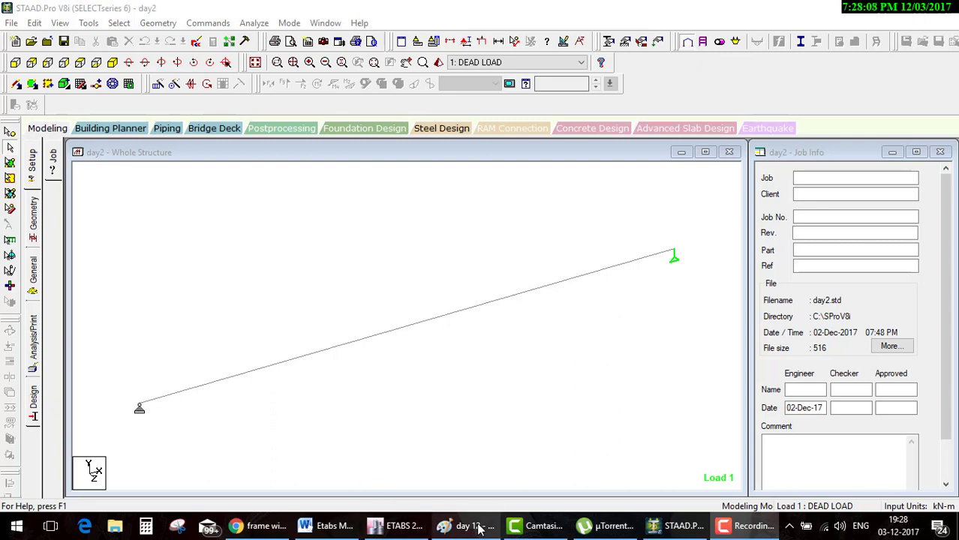
Step: Bring the 'day 12' Paint sketch of the portal frame with its 7 kN/m and 20 kN loads forward
click(480, 528)
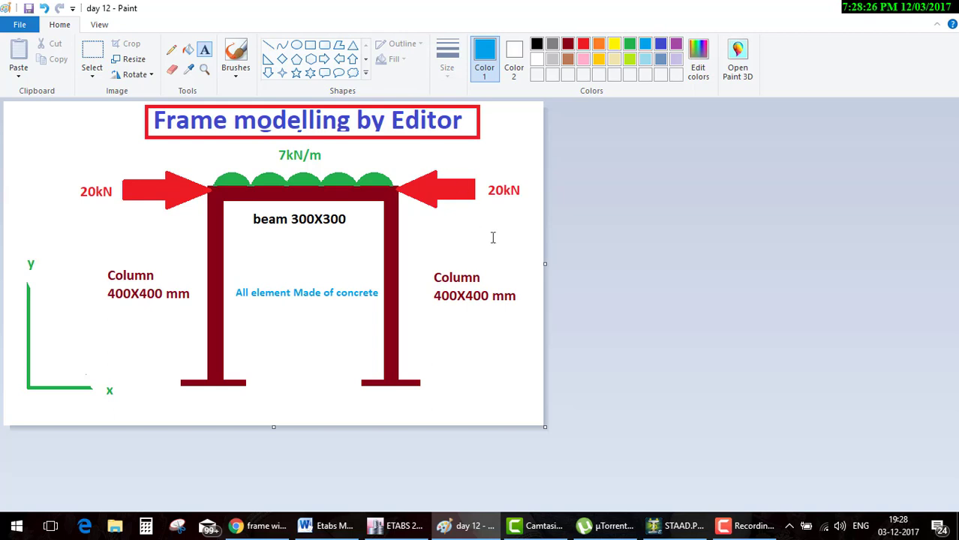
Step: Start a new Space structure file named Day-3, keeping Meter and KiloNewton units
click(677, 526)
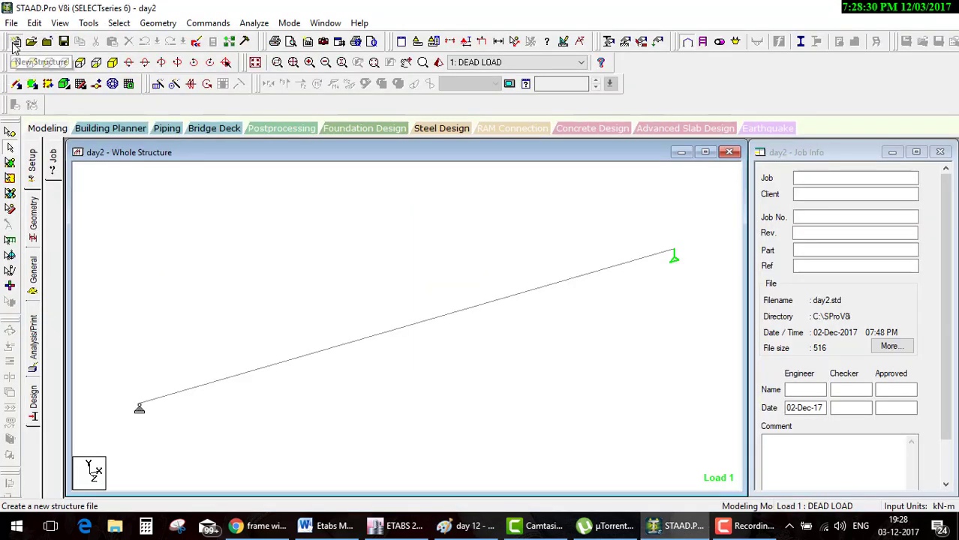
click(15, 42)
click(334, 153)
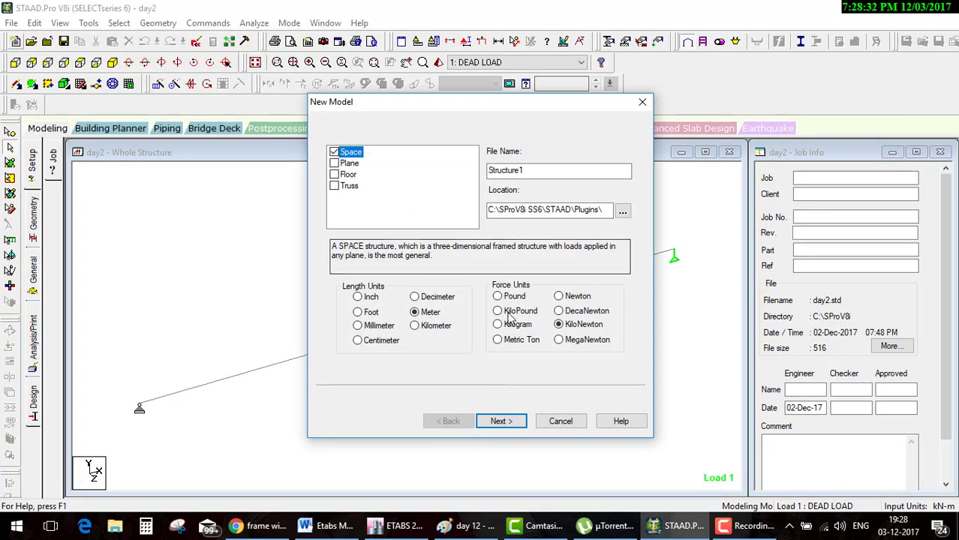
key(Tab)
text(Da)
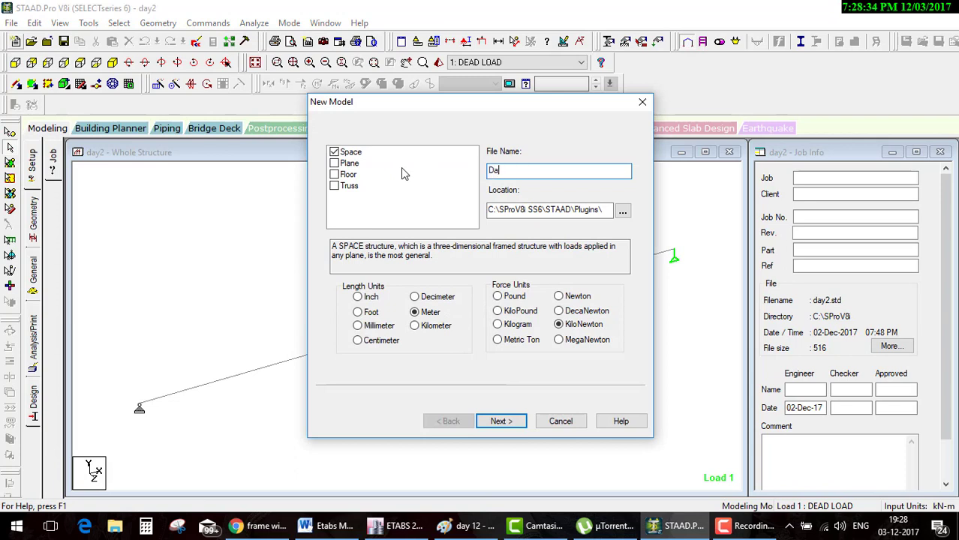
text(y-3)
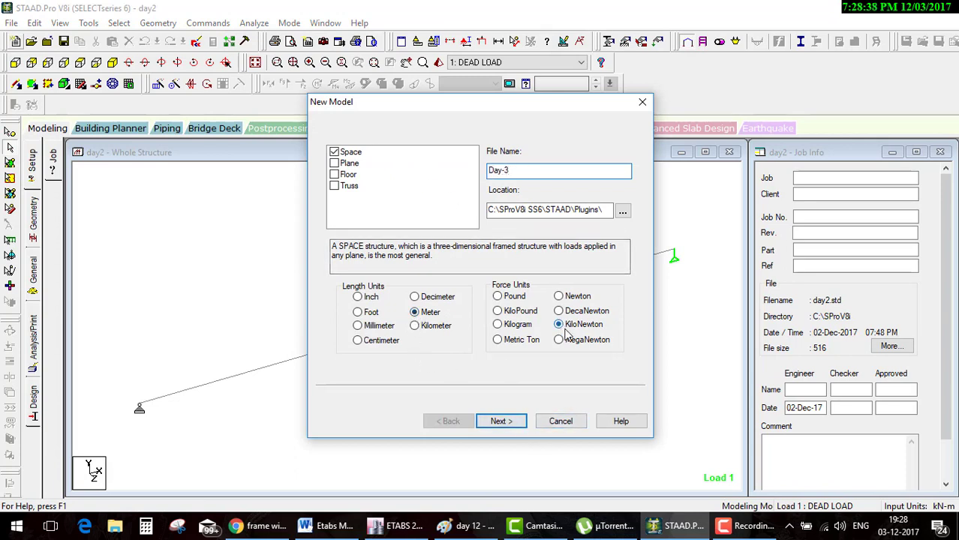
click(513, 423)
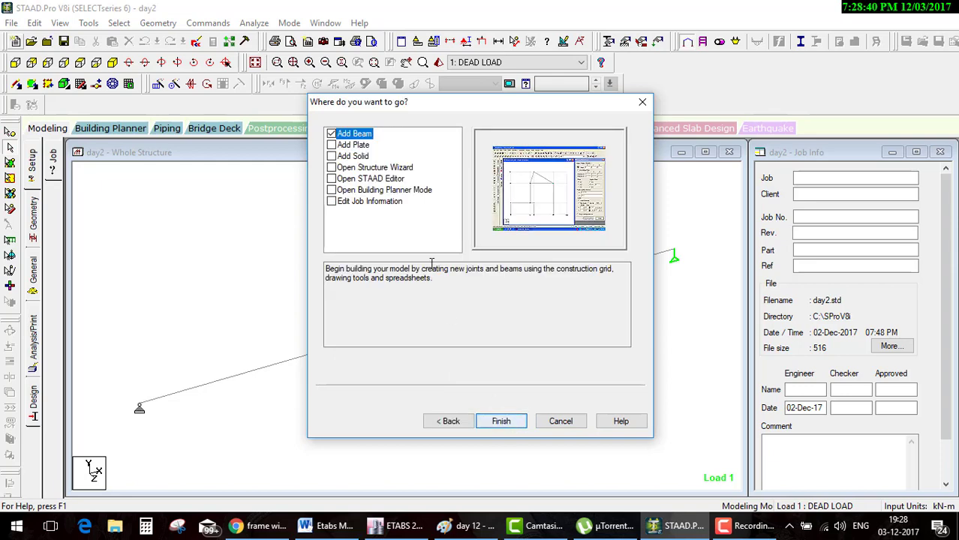
click(515, 421)
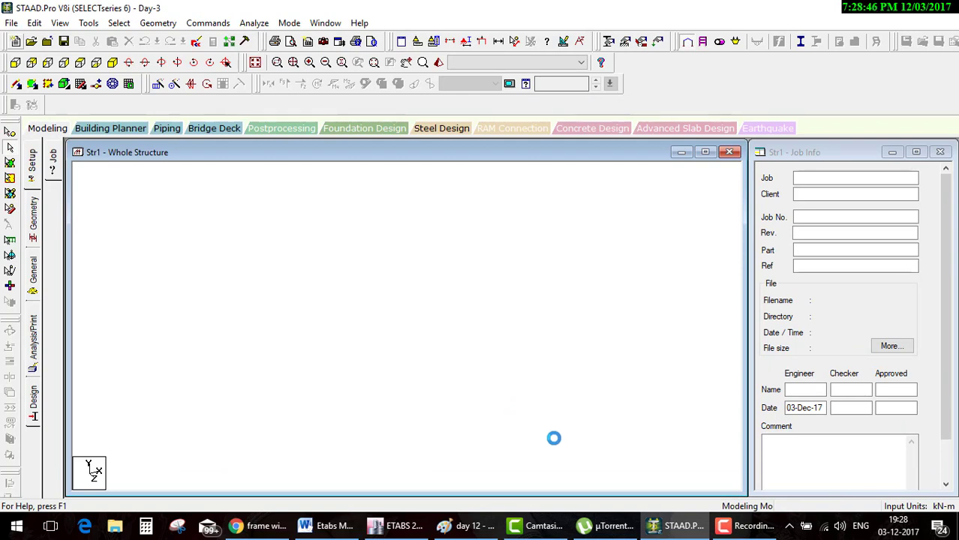
Step: Label the sketch with '10 m' beside the left column and '8 m' below the beam
click(471, 523)
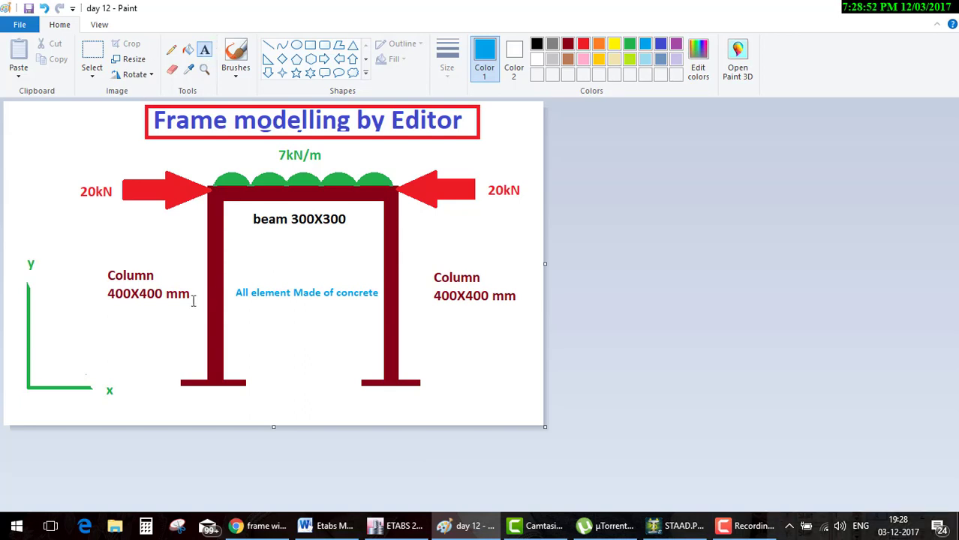
click(115, 312)
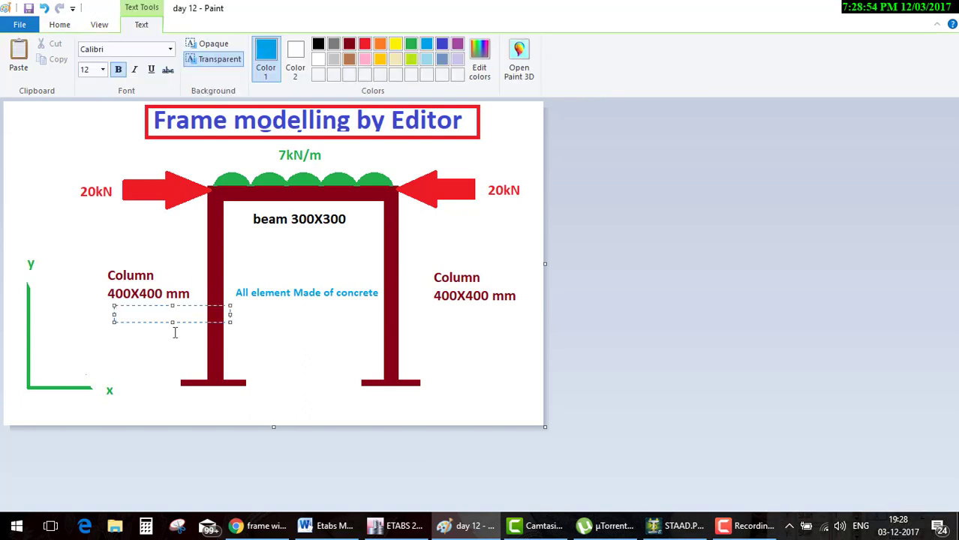
text(10 m)
click(315, 237)
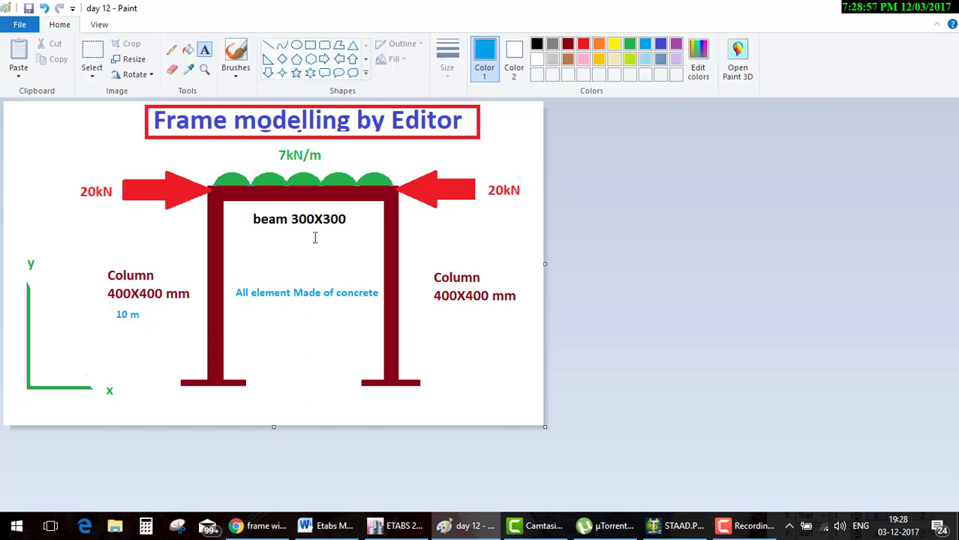
click(270, 237)
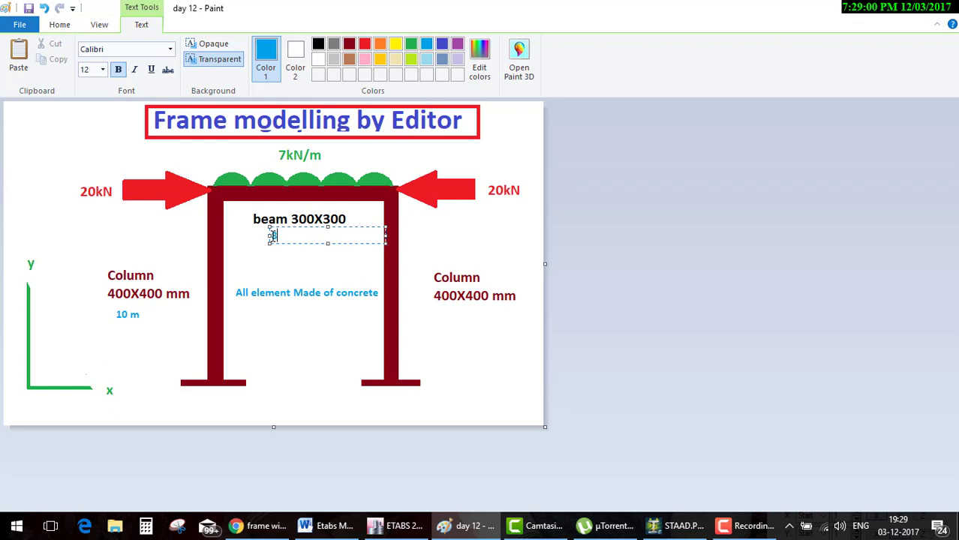
text(8 m)
click(342, 346)
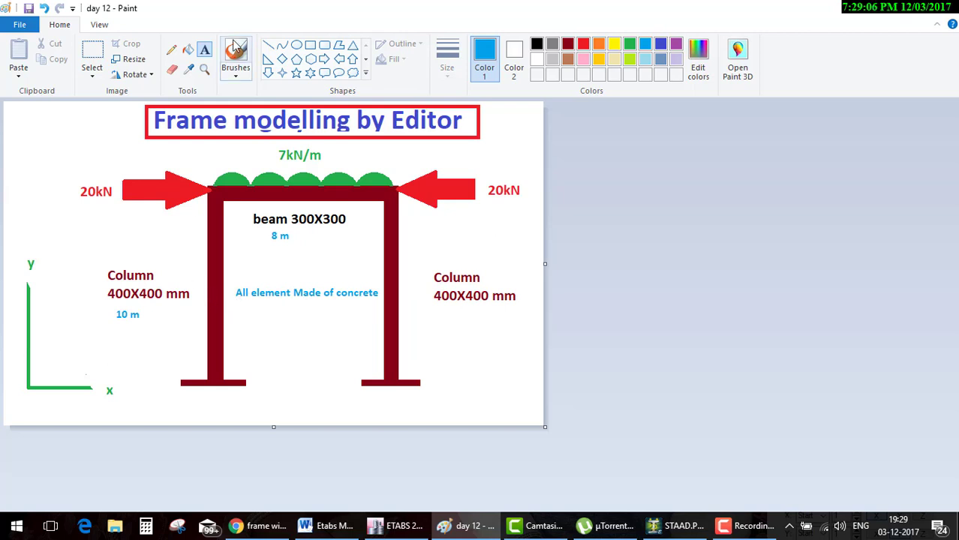
Step: Tick both columns and the 7 kN/m beam load in red, then dot two joints in black
click(584, 43)
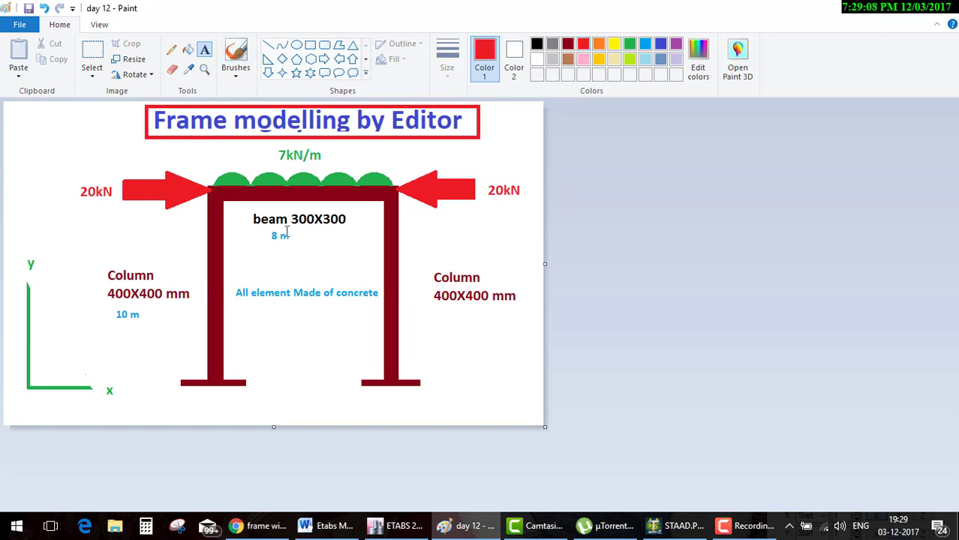
click(237, 54)
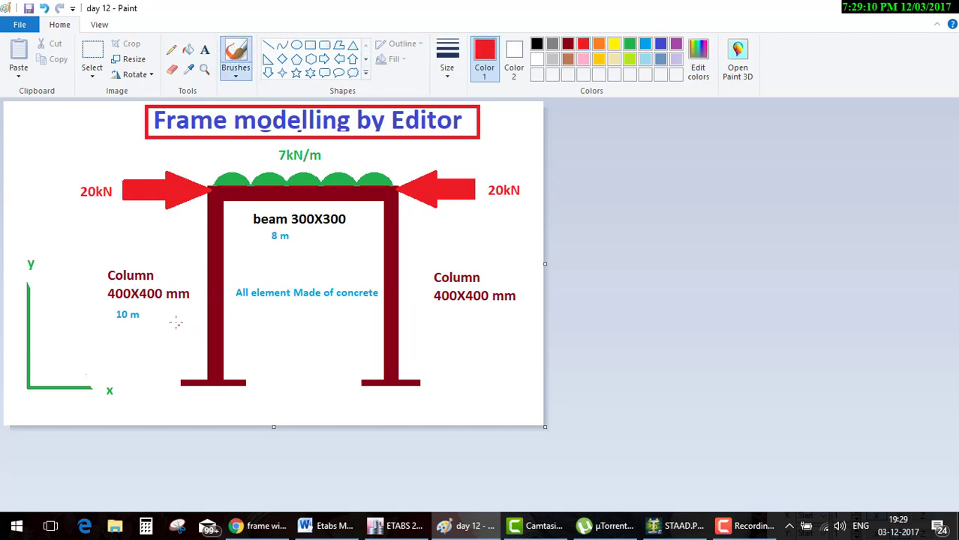
drag(175, 323, 205, 318)
drag(447, 315, 449, 314)
drag(343, 152, 367, 149)
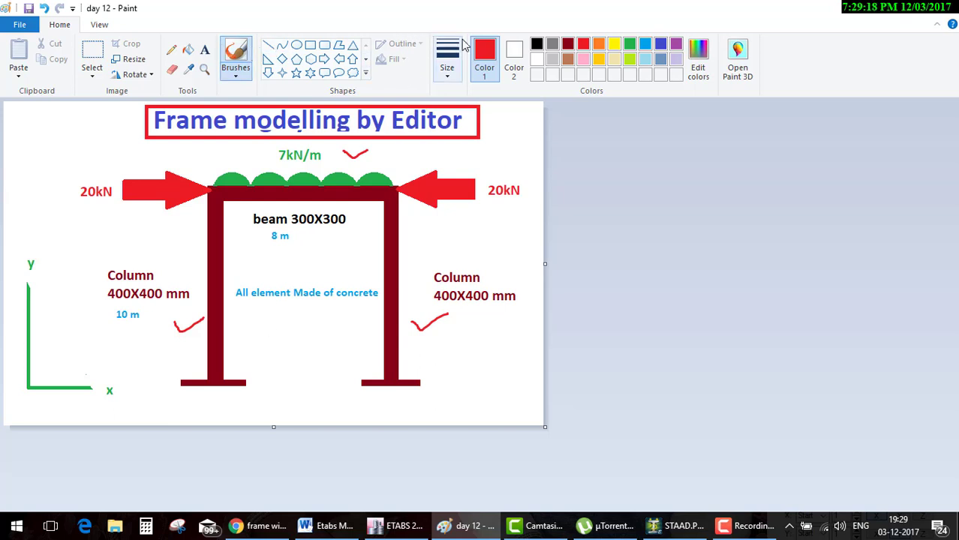
click(536, 44)
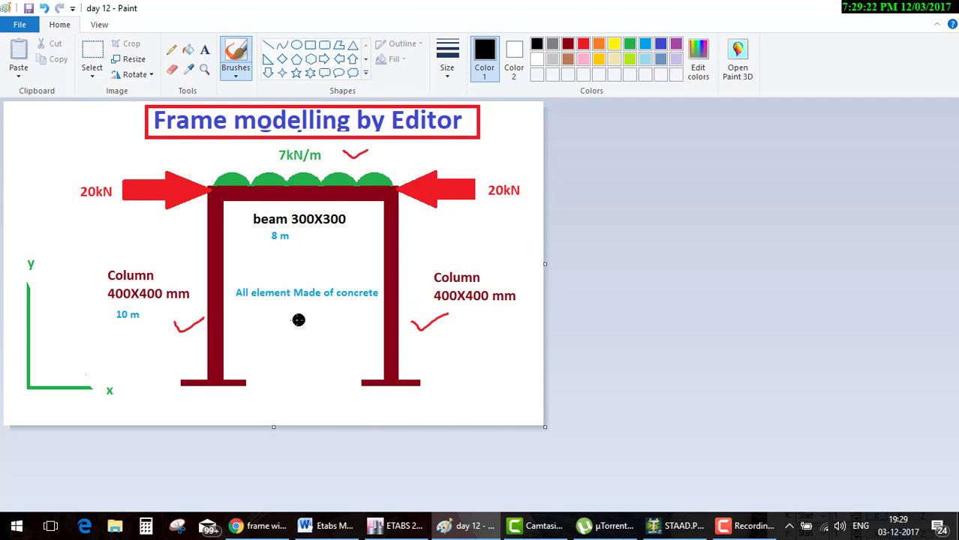
click(215, 376)
click(392, 195)
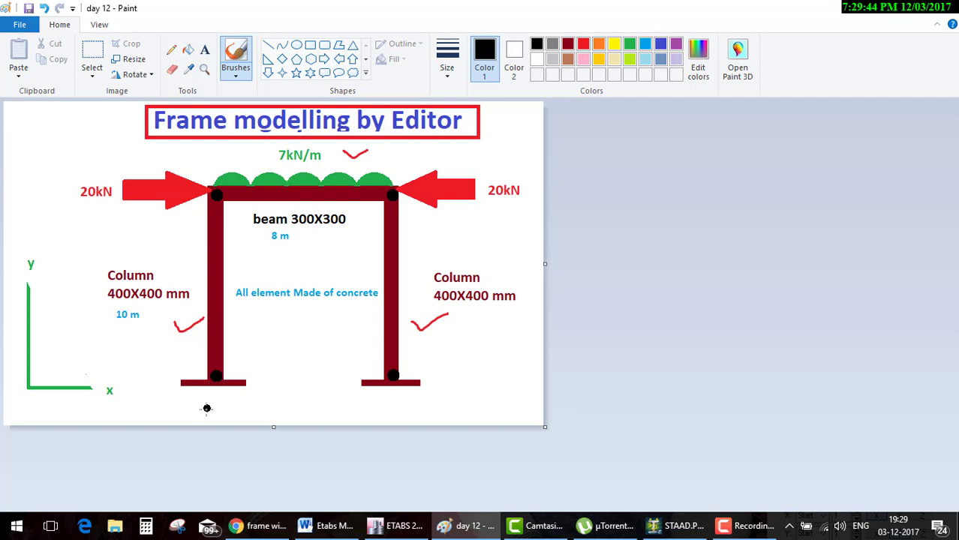
Step: Tick below the left support and write joint numbers 1–4 at the frame joints
drag(206, 407, 231, 403)
drag(160, 366, 182, 388)
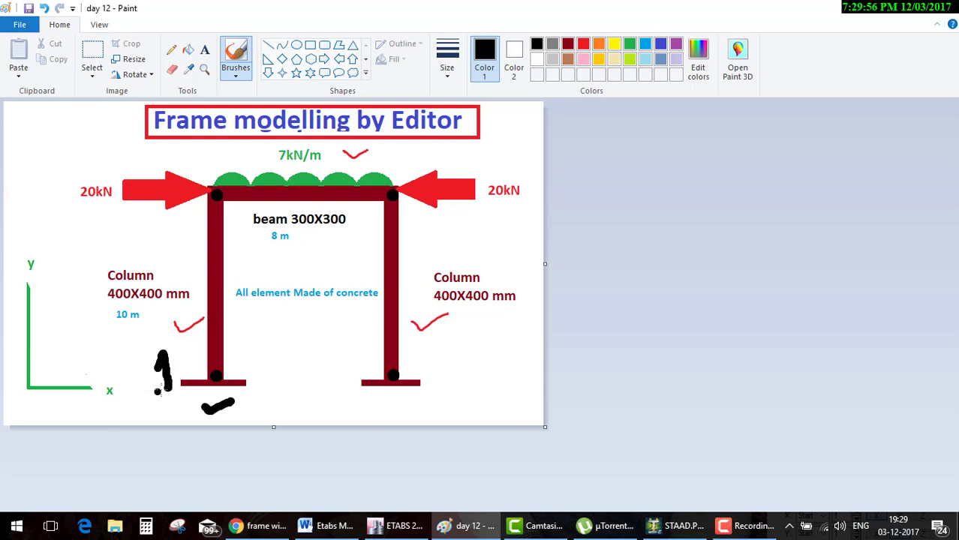
mouse_move(184, 214)
mouse_down()
mouse_move(183, 238)
mouse_move(195, 234)
mouse_up()
mouse_move(396, 147)
mouse_down()
mouse_move(418, 169)
mouse_move(409, 176)
mouse_up()
mouse_move(426, 354)
mouse_down()
mouse_move(427, 368)
mouse_move(456, 357)
mouse_move(459, 398)
mouse_up()
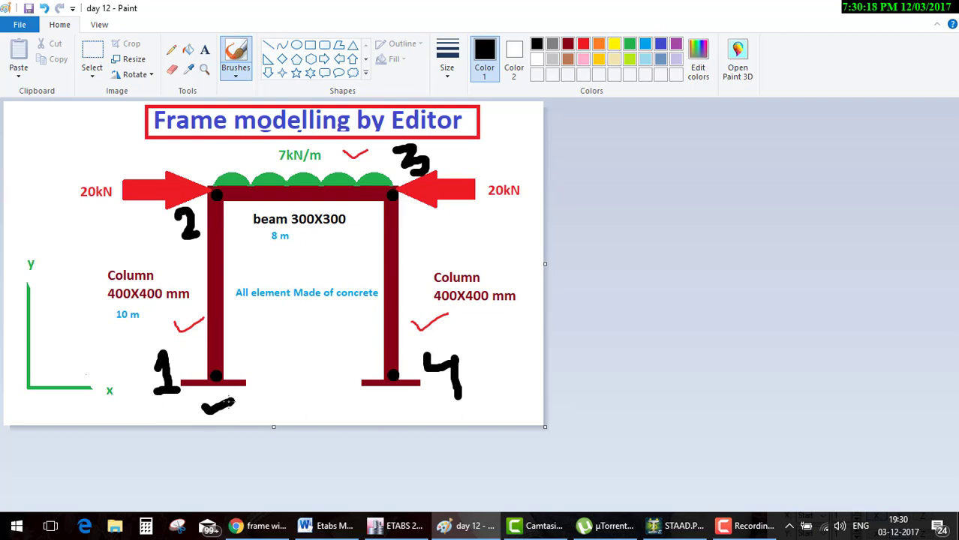
Step: Mark between the columns, dash under the 10 m label, tick the right support, then return to STAAD.Pro
mouse_move(241, 340)
mouse_down()
mouse_move(291, 340)
mouse_move(303, 356)
mouse_move(327, 335)
mouse_move(364, 333)
mouse_up()
click(334, 219)
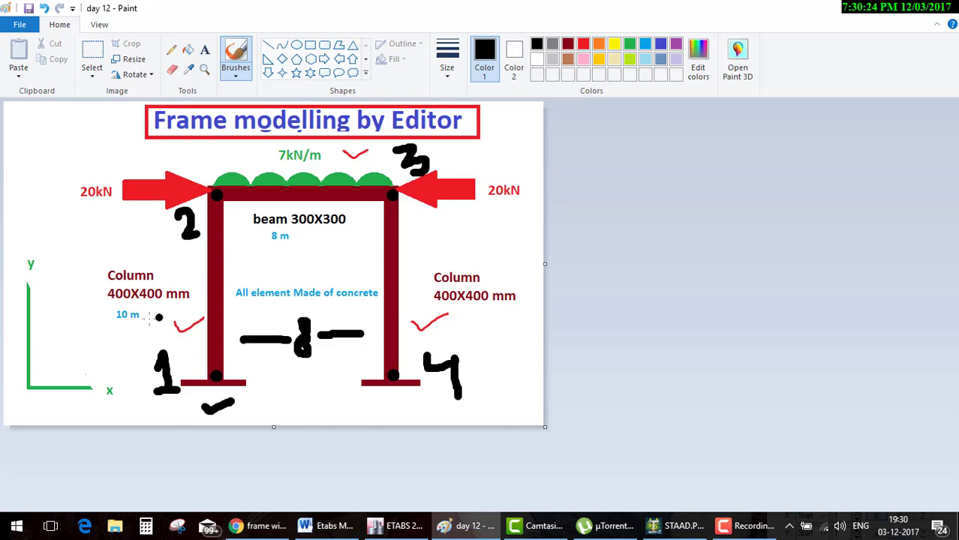
drag(118, 328, 140, 327)
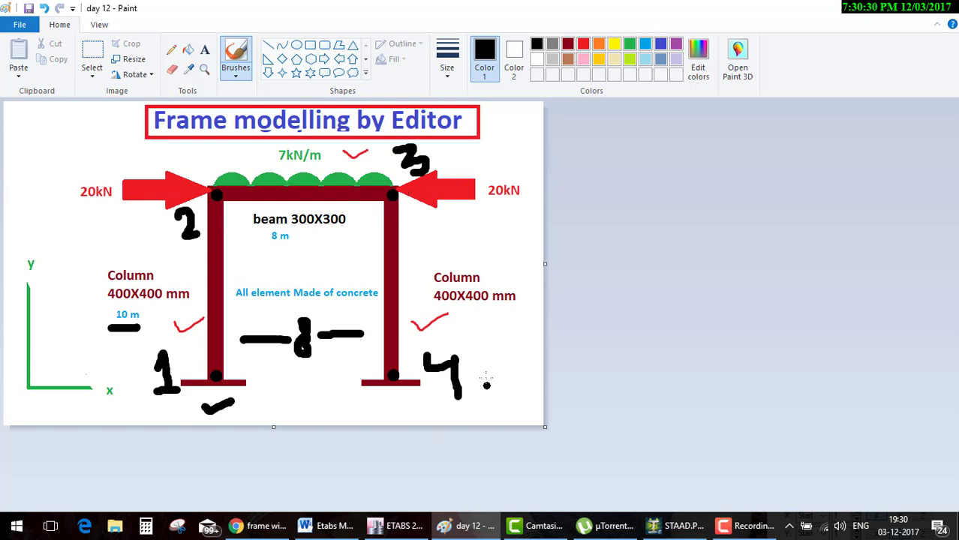
mouse_move(477, 361)
mouse_down()
mouse_move(486, 381)
mouse_move(525, 354)
mouse_up()
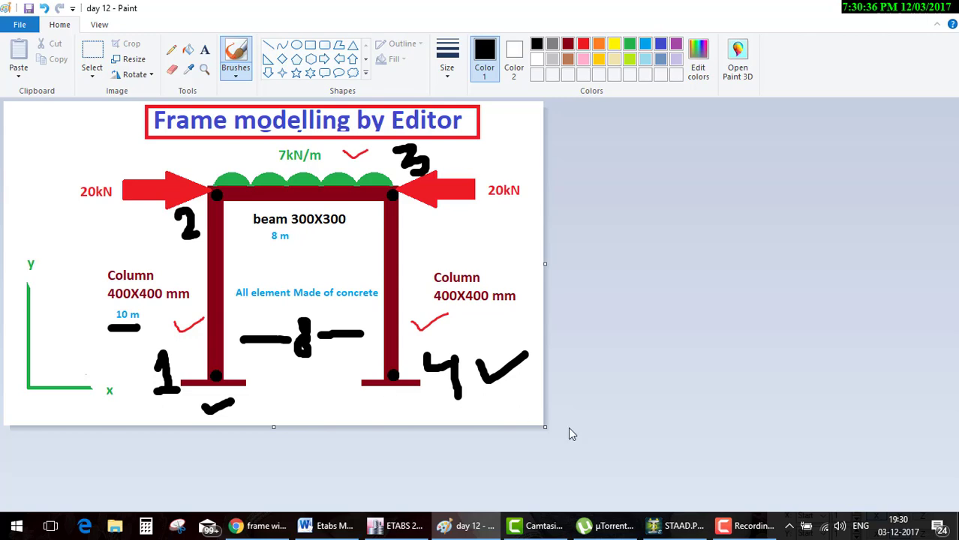
click(642, 520)
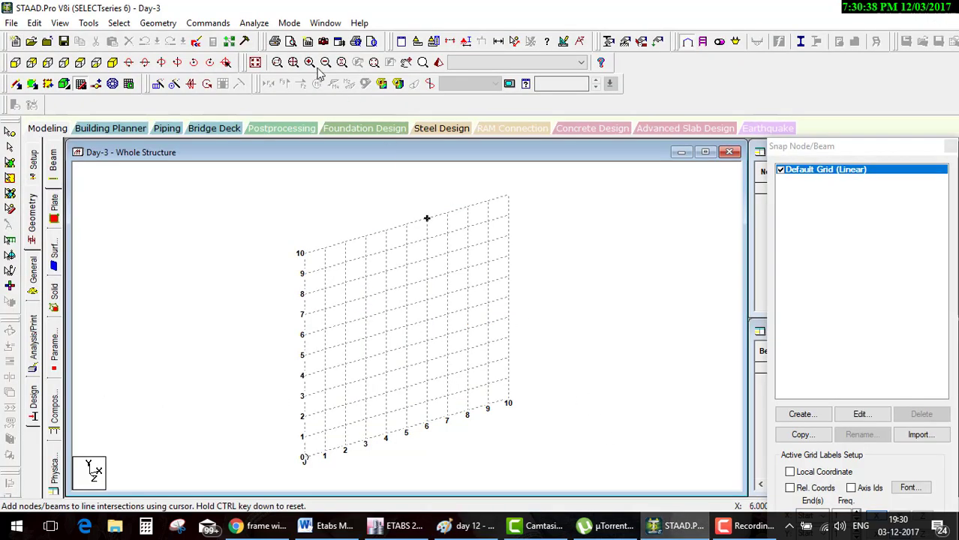
Step: Open Day-3.std in the STAAD Editor, dismissing the crash report that appears
click(196, 41)
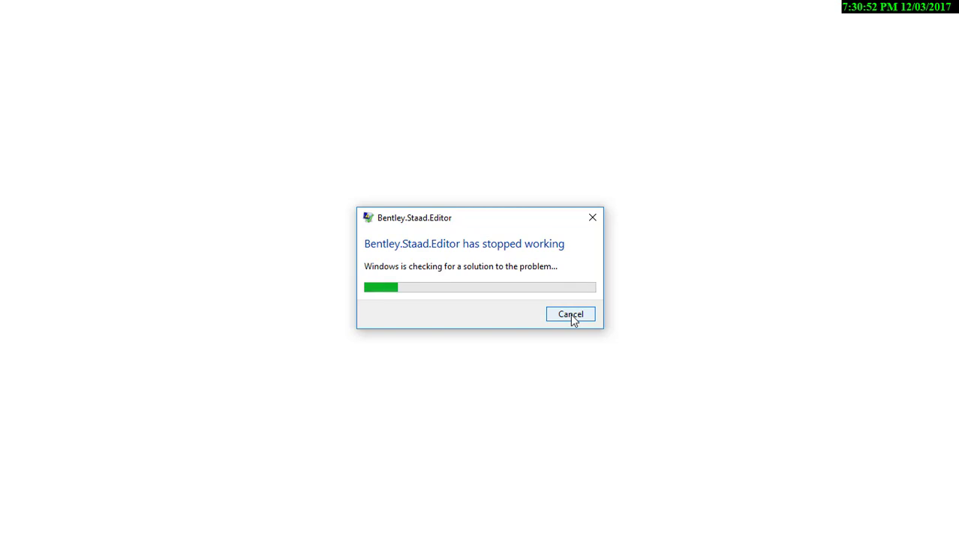
click(570, 315)
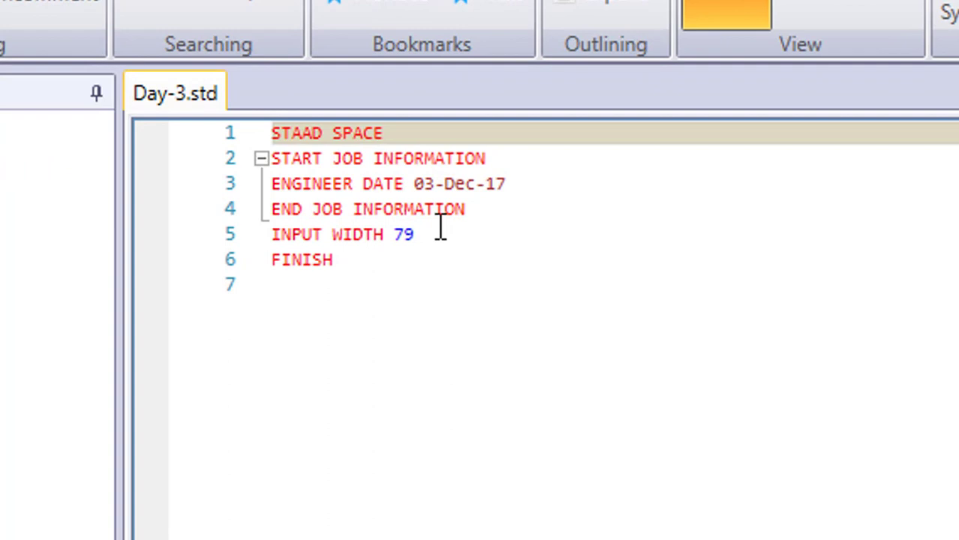
Step: Add a JOINT COORDINATES block after INPUT WIDTH 79 with joint 1 at 0 0 0
click(441, 229)
key(Return)
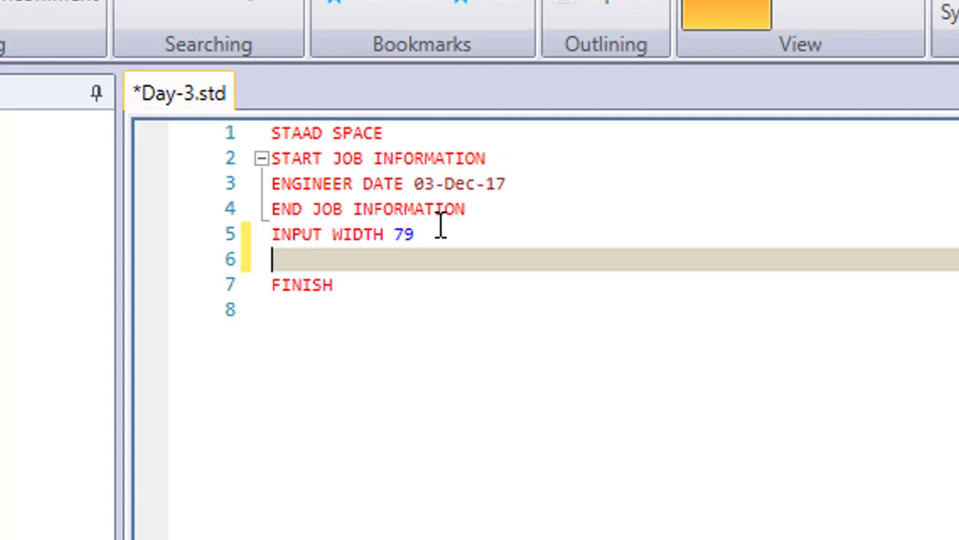
text(joint )
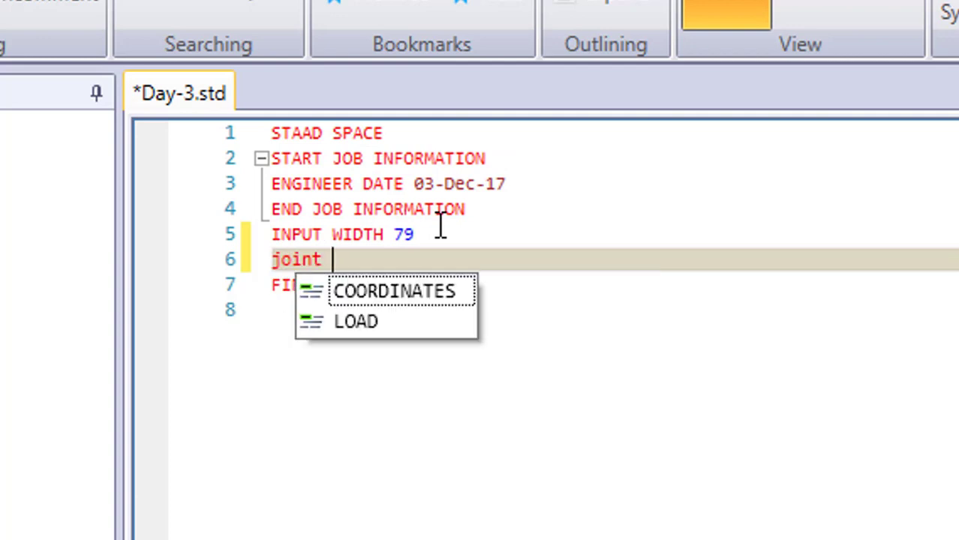
text(co)
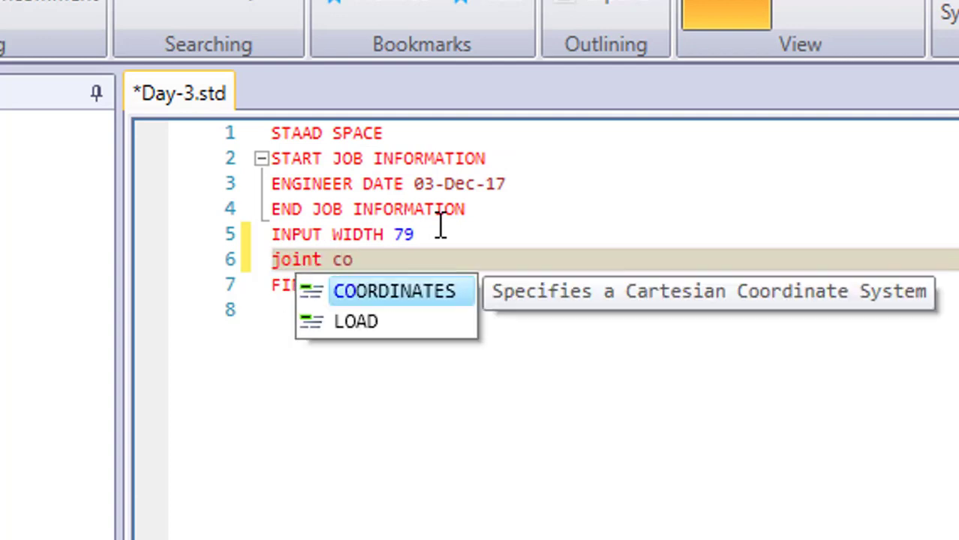
key(Return)
key(Return)
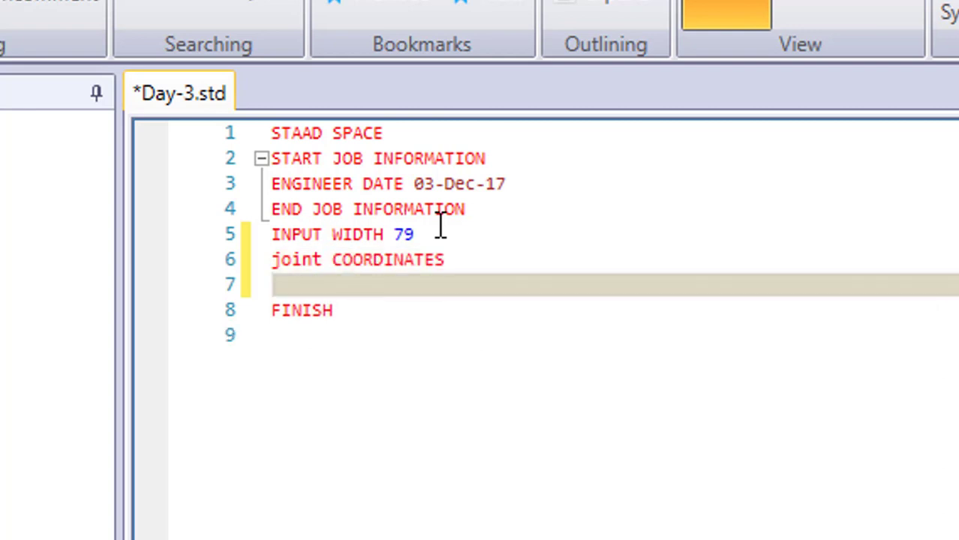
text(1)
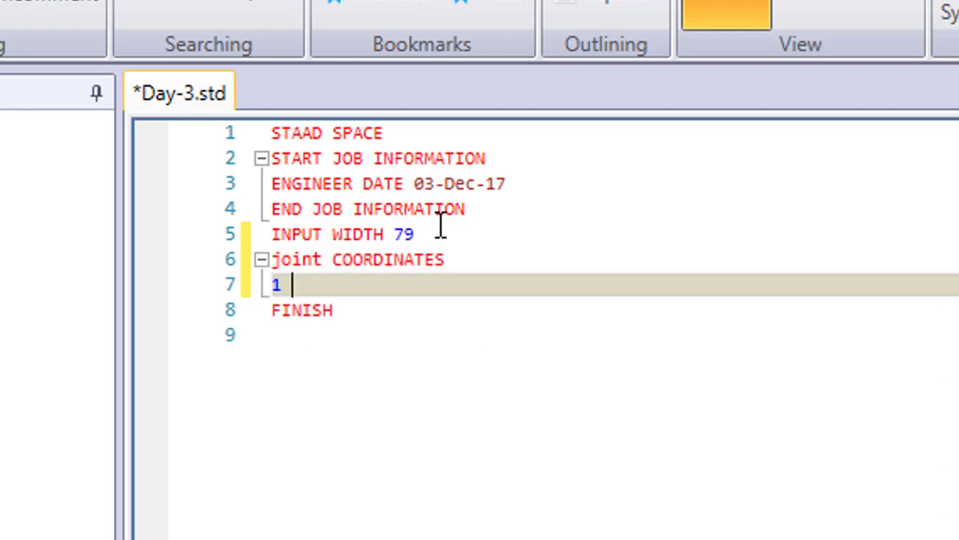
text( 0 0 0)
key(Return)
Step: Add joints 2 (0 10 0), 3 (8 10 0) and 4 (8 0 0), save, and close the editor
text(2 )
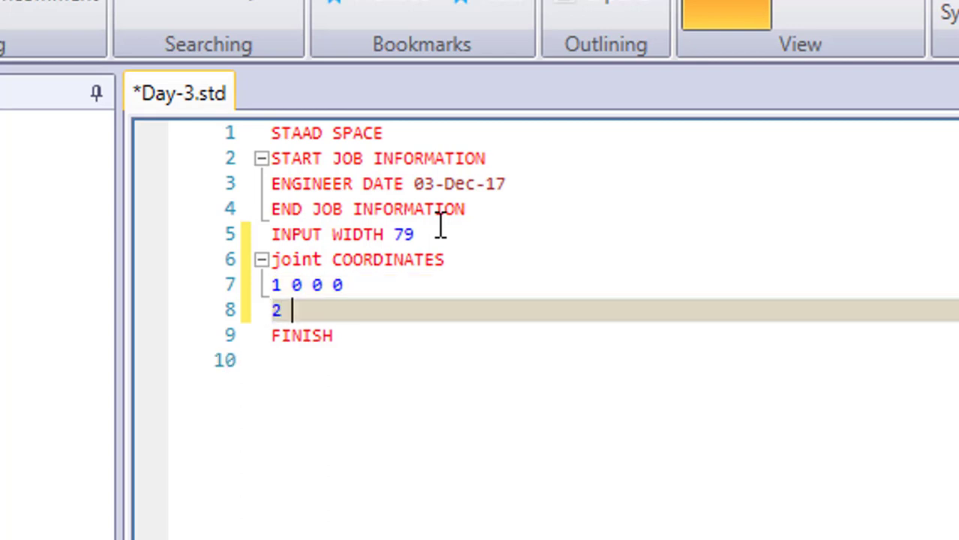
text(0 )
text(10)
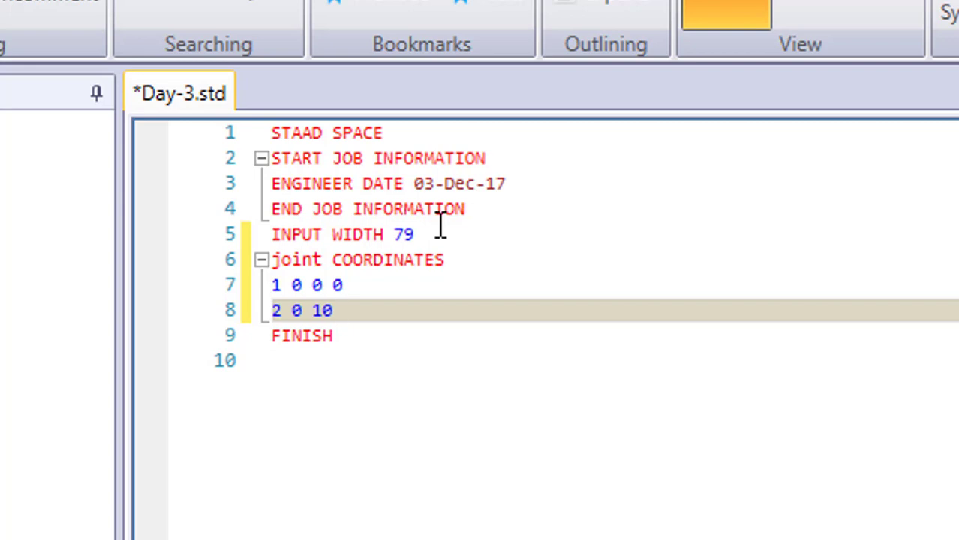
text( 0)
key(Return)
text(3 )
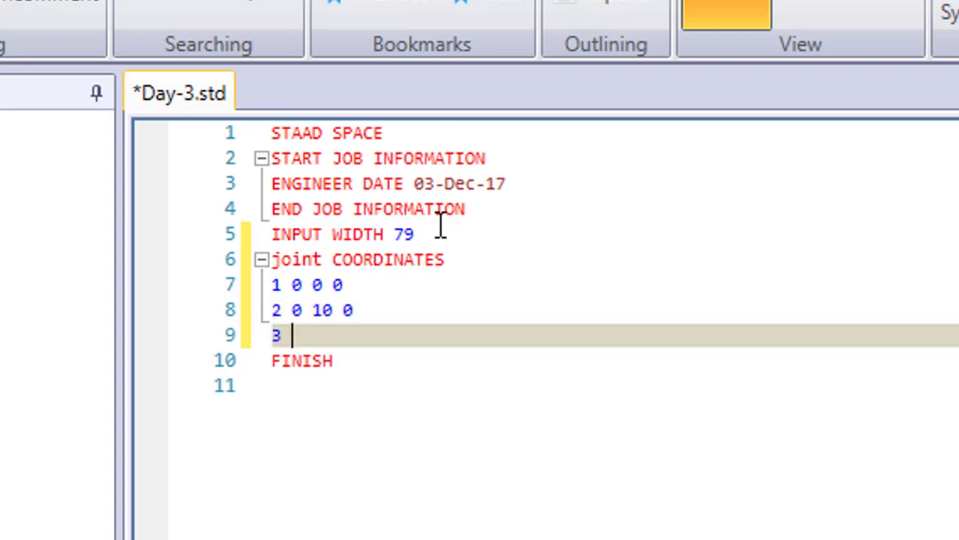
text(8 10 )
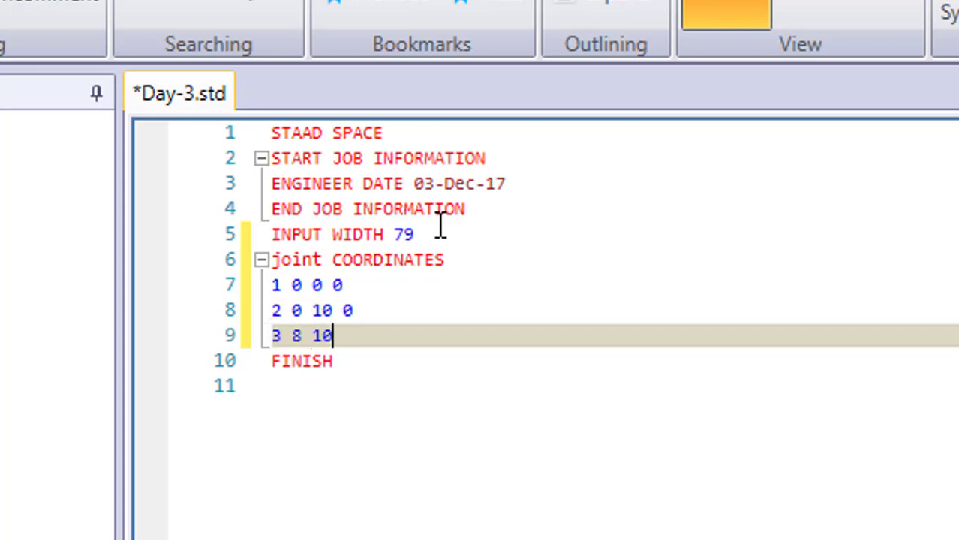
text(0)
key(Return)
text(4 )
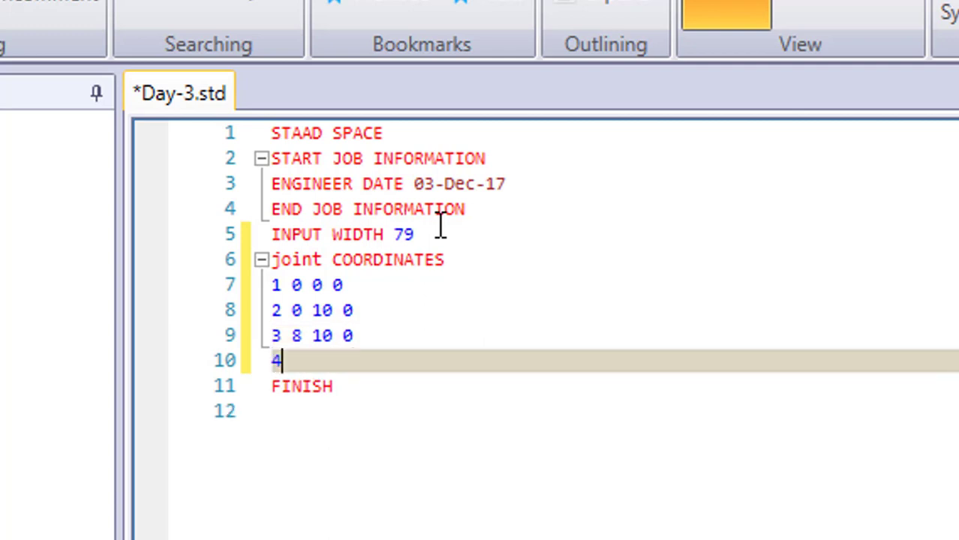
text(8 )
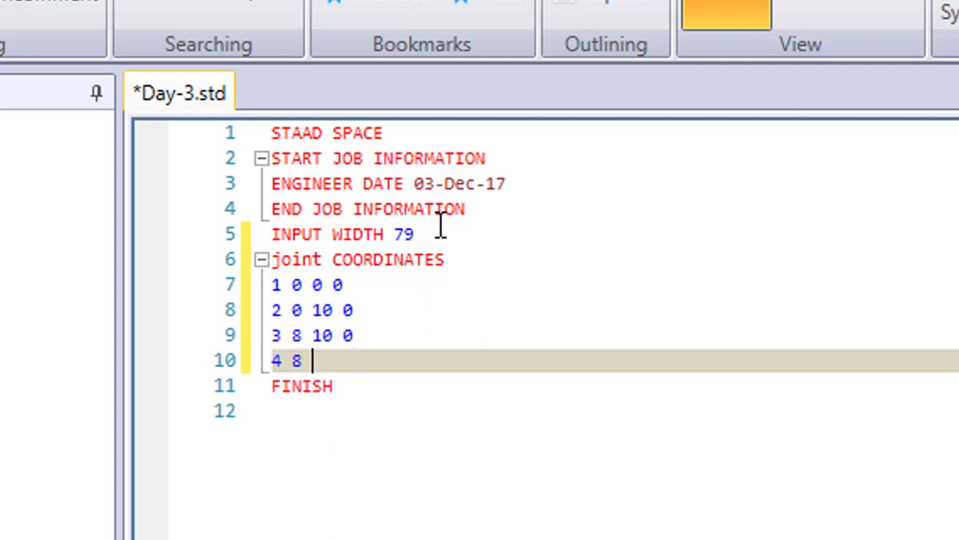
text(0 0)
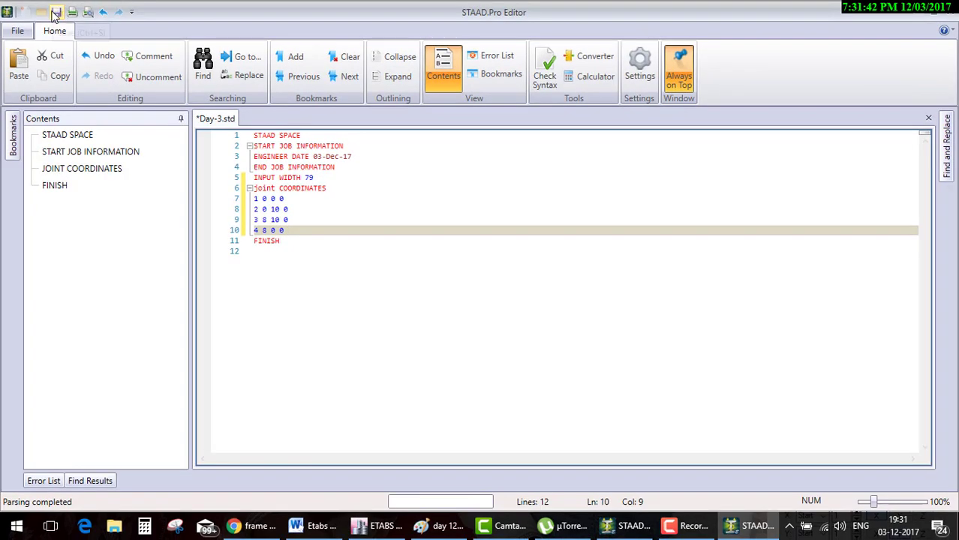
key(ctrl+s)
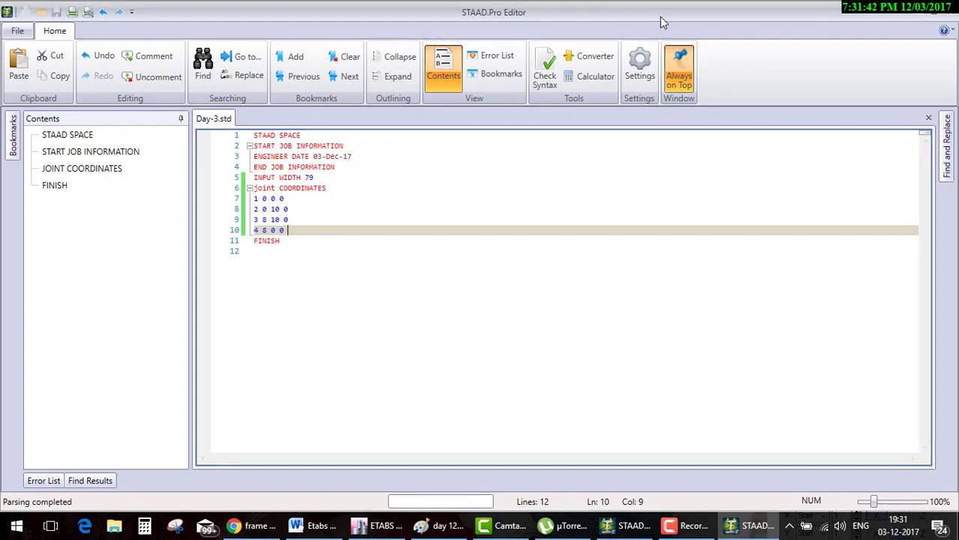
click(949, 10)
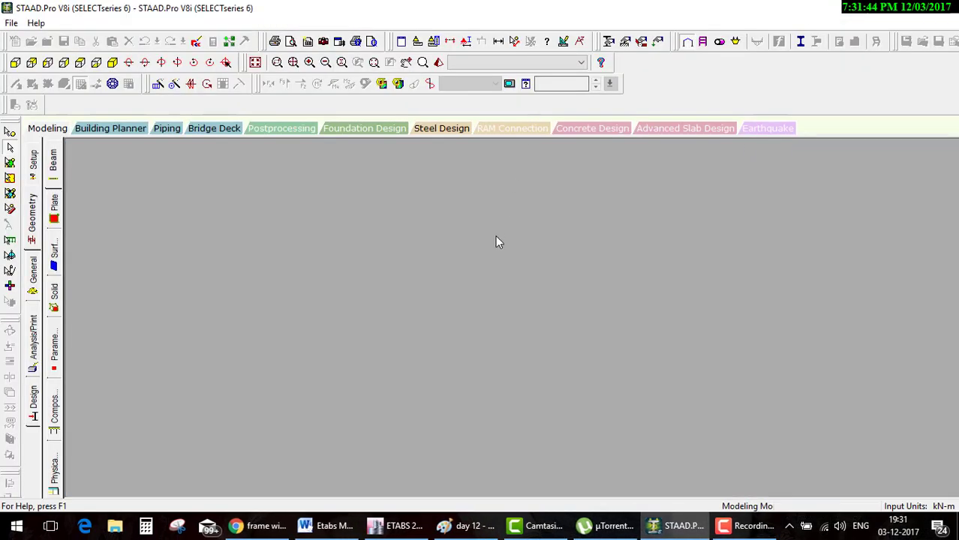
Step: Accept the input units, view the four joints in front elevation, then switch to the Paint sketch
click(456, 314)
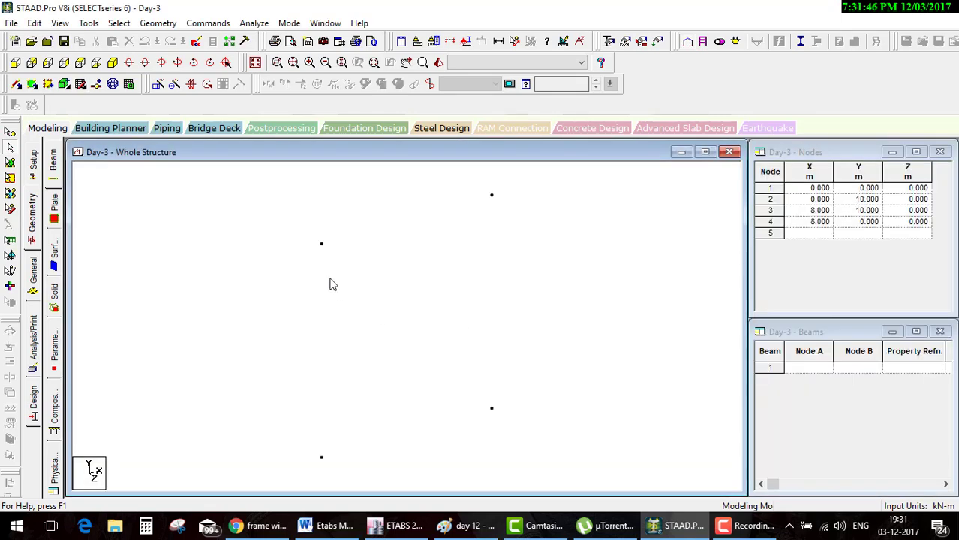
click(17, 64)
click(469, 525)
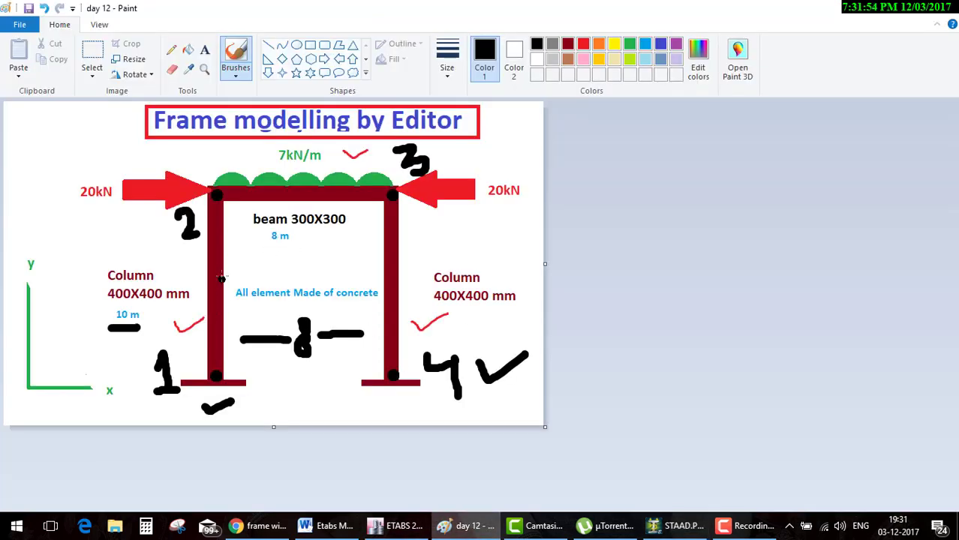
Step: Write light-blue member numbers 1, 2, 3 on left column, beam and right column, then reopen the input file
click(583, 44)
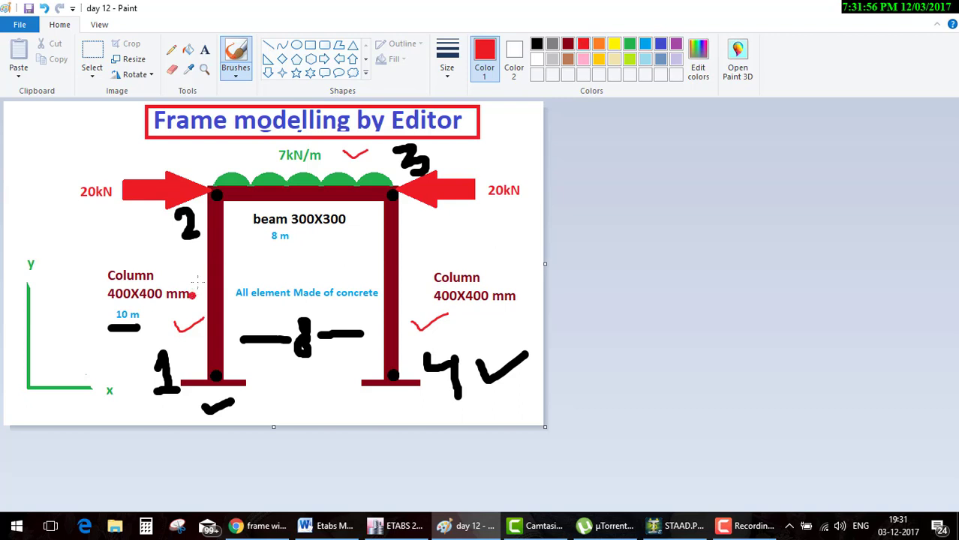
click(644, 43)
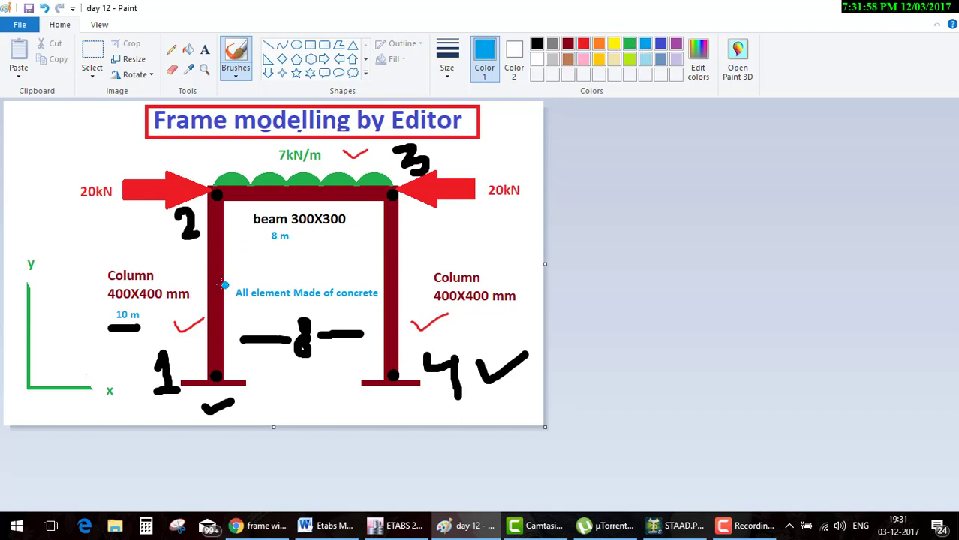
mouse_move(208, 276)
mouse_down()
mouse_move(218, 307)
mouse_move(204, 309)
mouse_move(242, 310)
mouse_up()
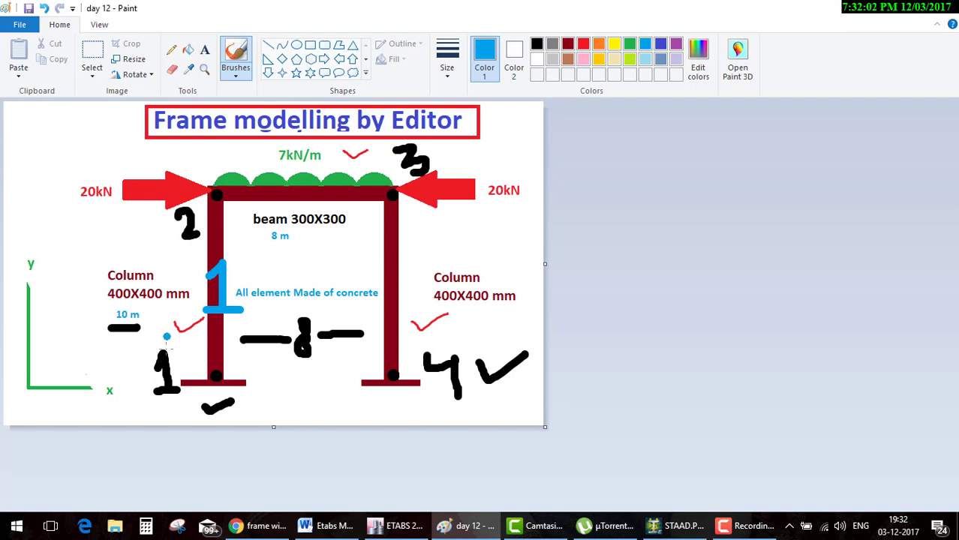
drag(308, 192, 312, 211)
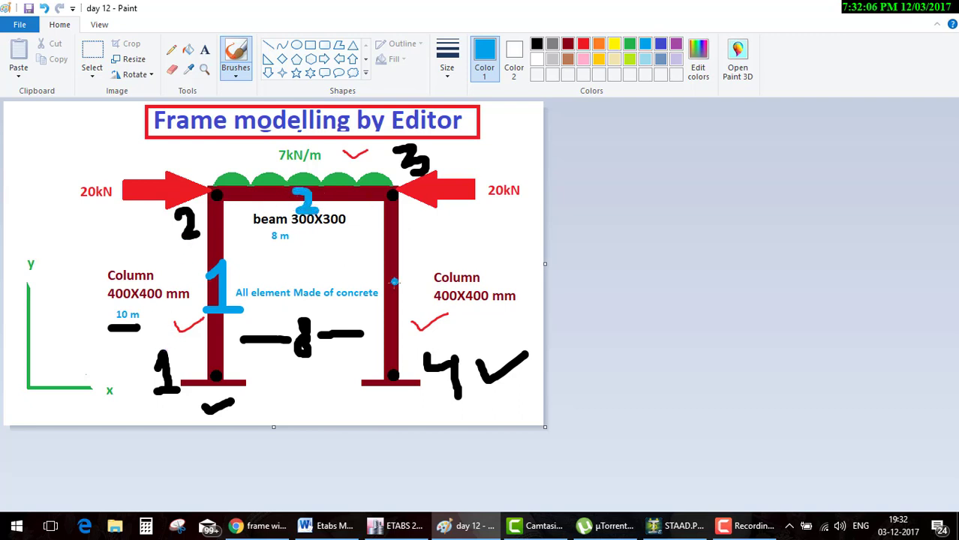
mouse_move(381, 281)
mouse_down()
mouse_move(393, 295)
mouse_move(379, 312)
mouse_up()
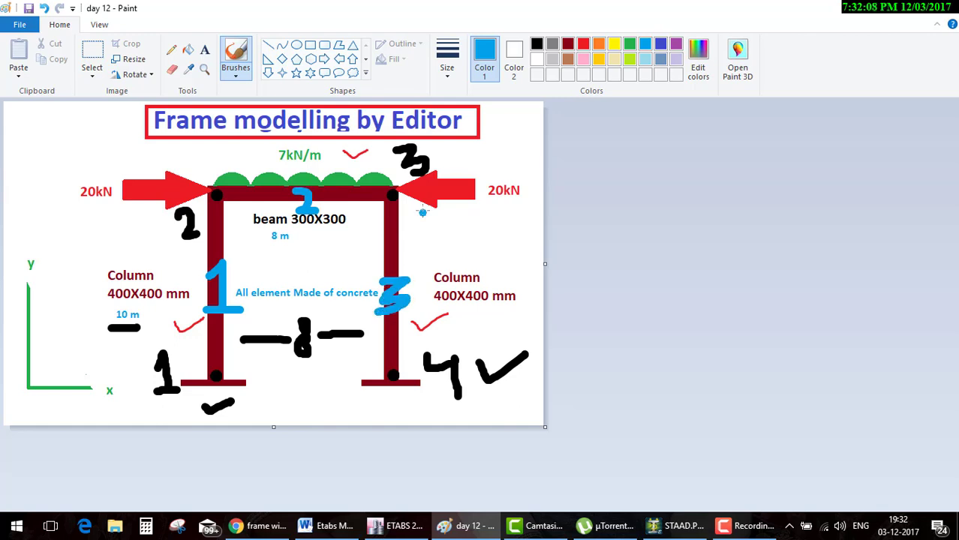
click(678, 525)
click(195, 42)
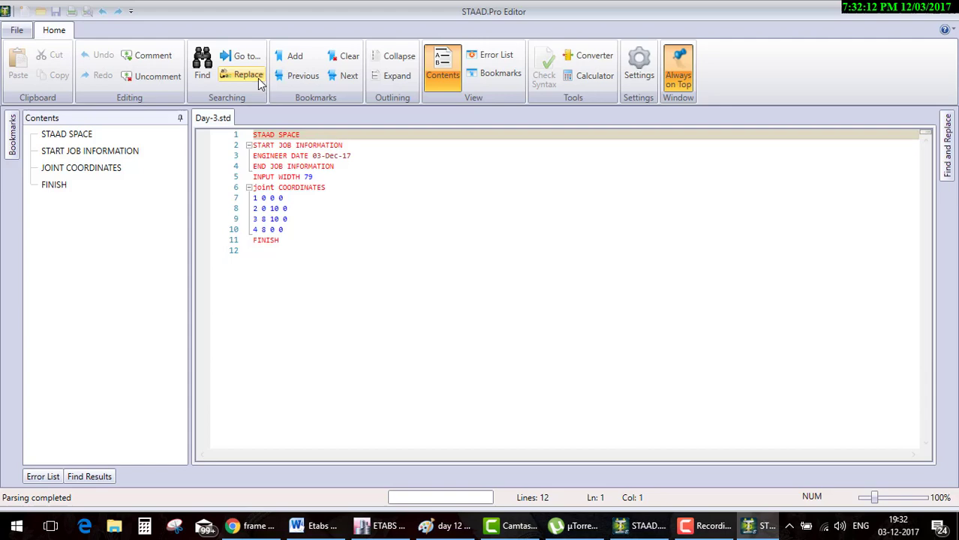
Step: Insert MEMBER INCIDENCES lines 1 1 2, 2 2 3, 3 3 4 before FINISH and save Day-3.std
click(293, 234)
key(Return)
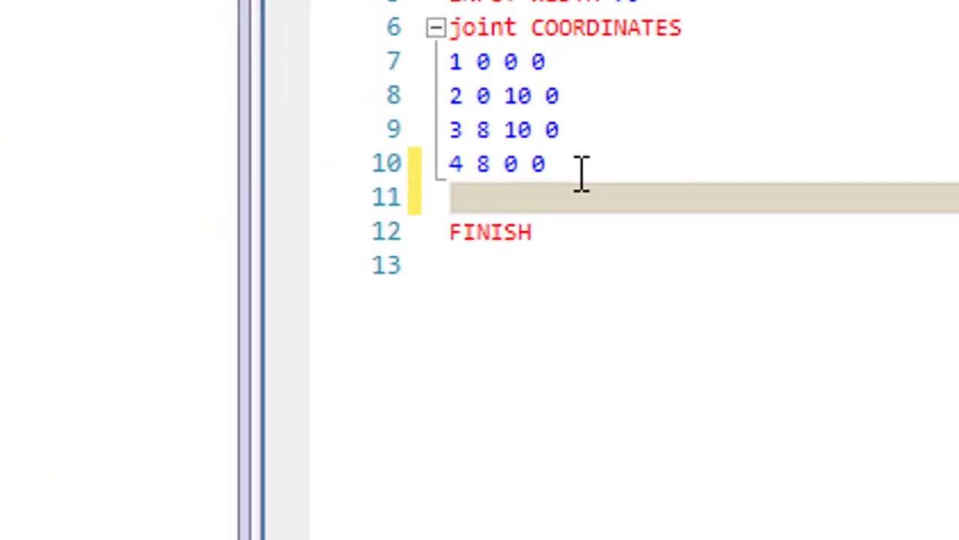
text(member)
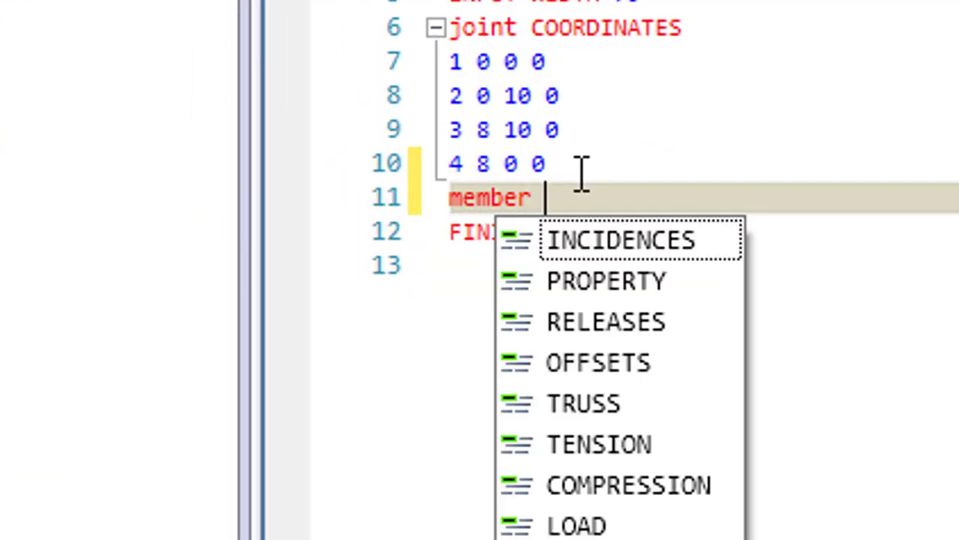
key(Return)
key(Return)
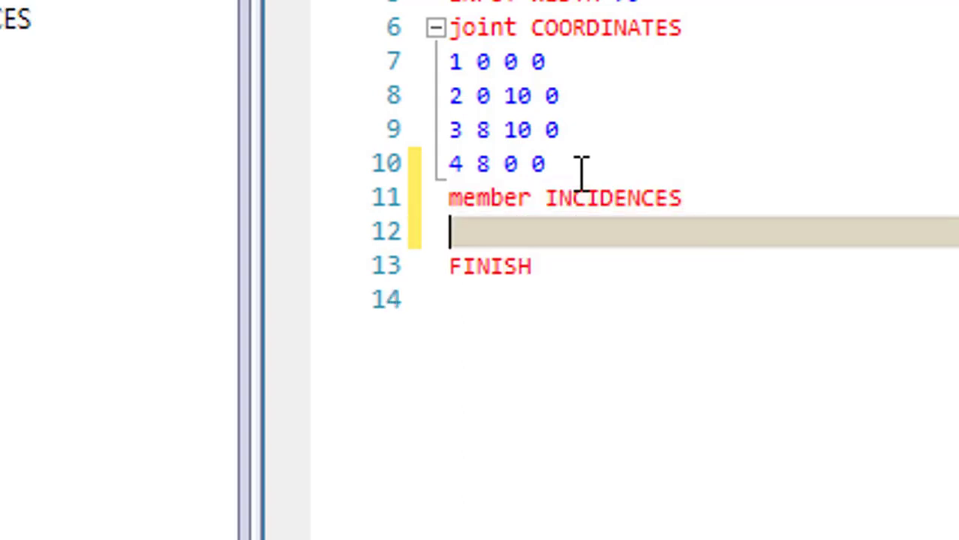
text(1 )
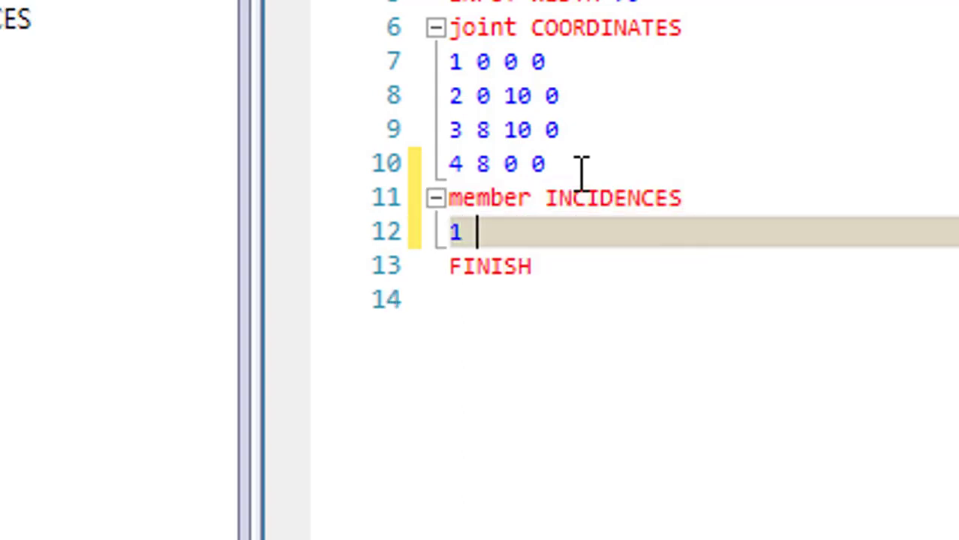
text(1 2)
key(Return)
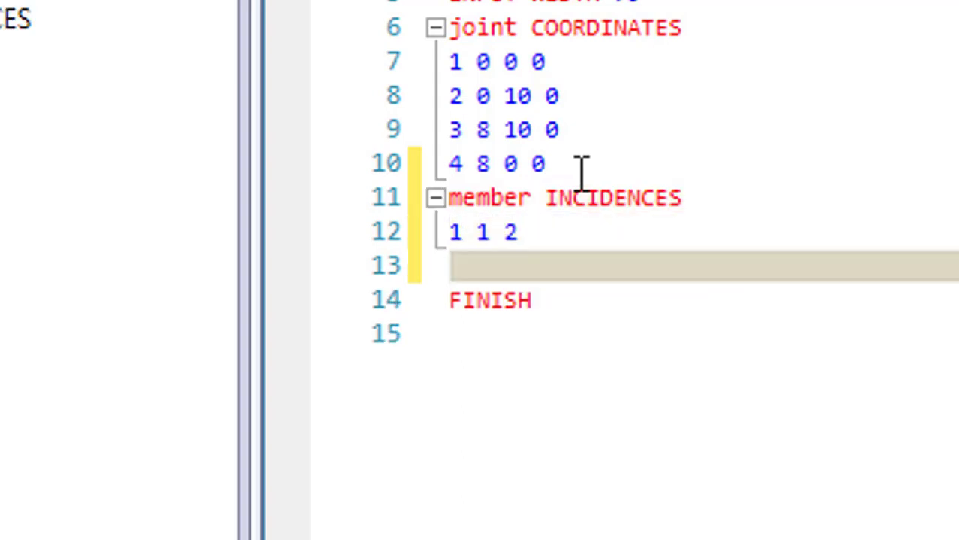
text(2 2 3)
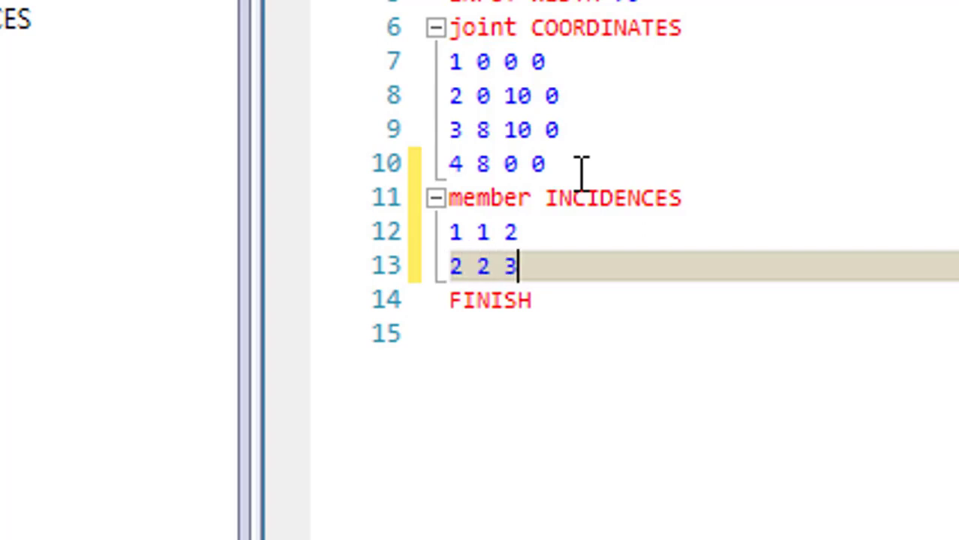
key(Return)
text(3 )
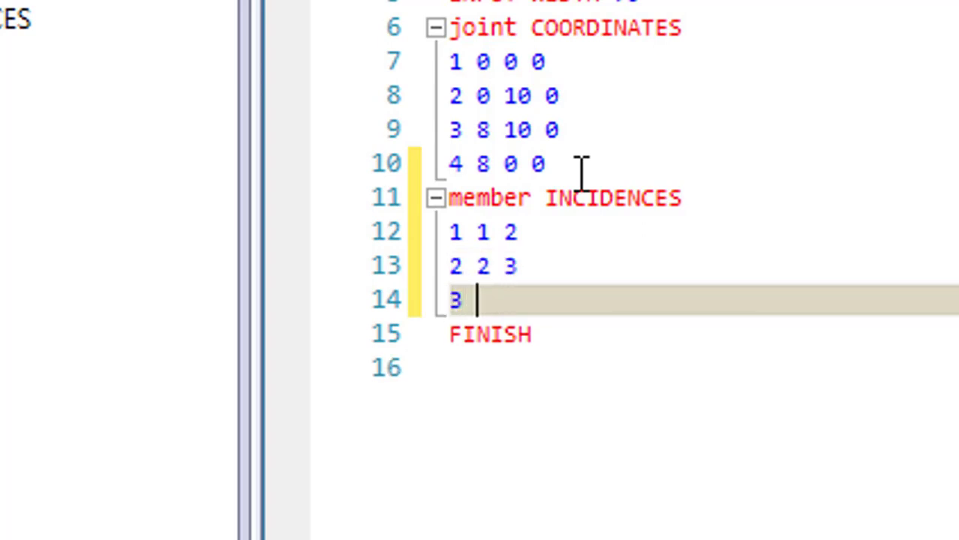
text(3 4)
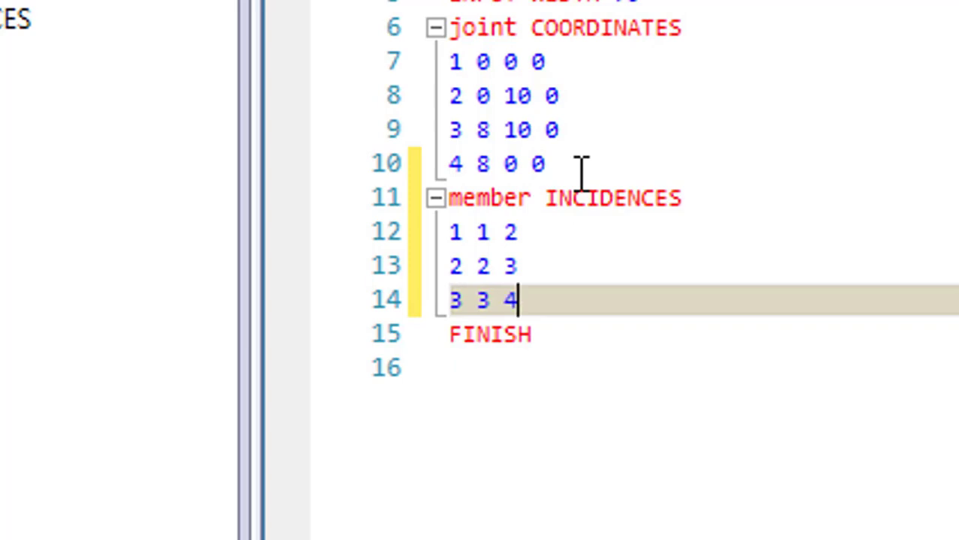
key(ctrl+s)
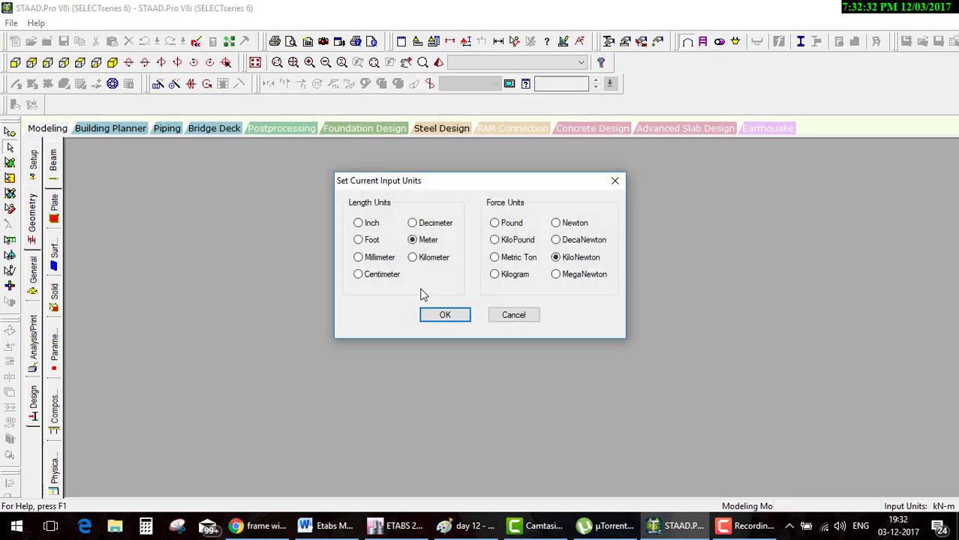
Step: Accept the input units, view the three-member portal frame in front elevation, then return to Paint
click(439, 318)
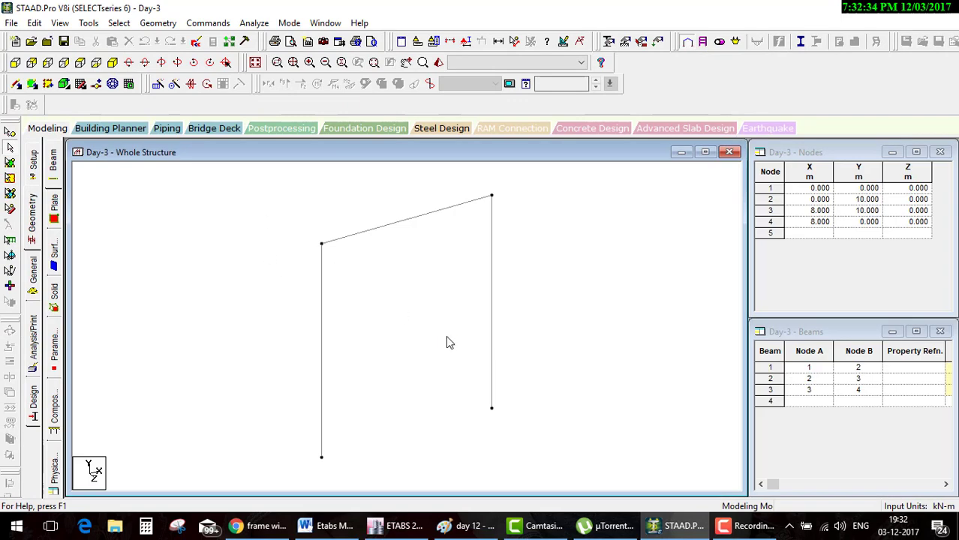
click(15, 62)
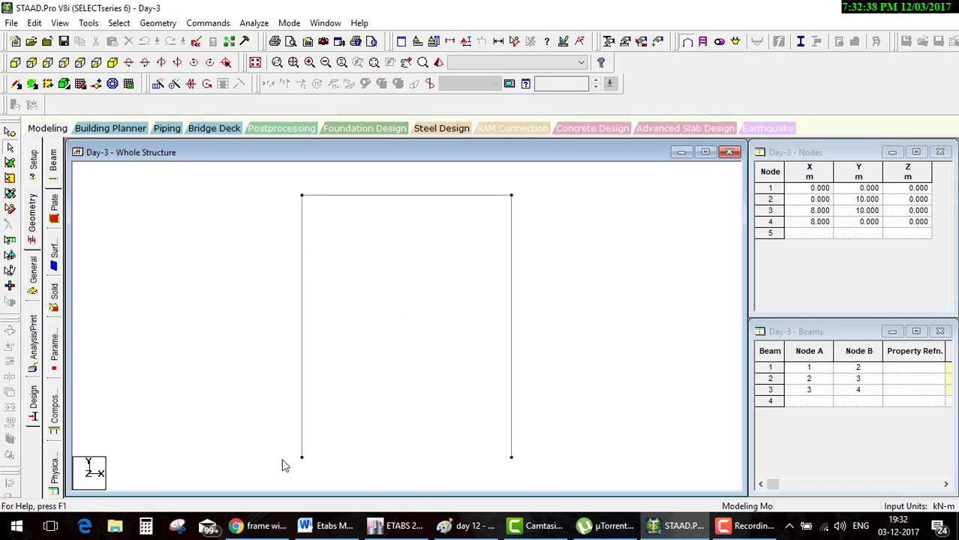
click(469, 525)
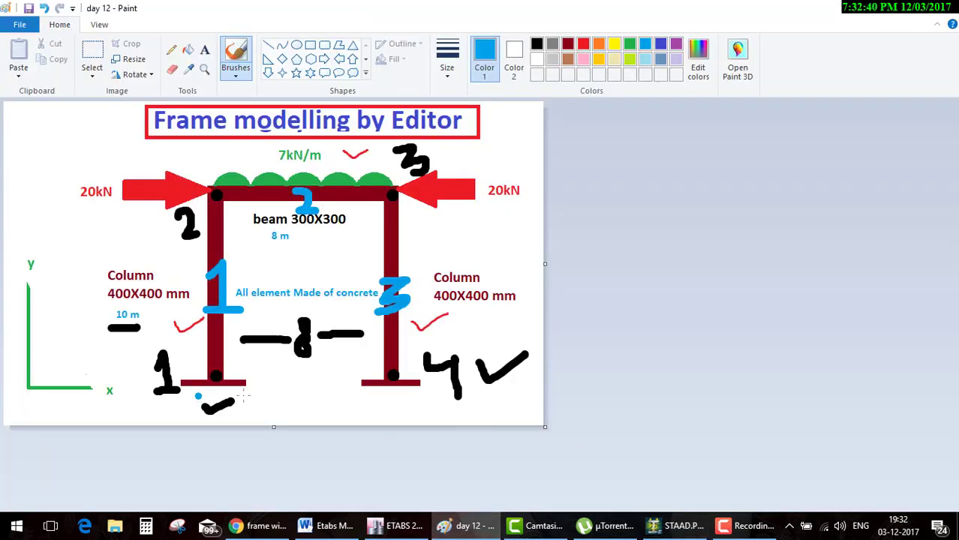
Step: Mark the left support on the Paint sketch and open Day-3.std in the STAAD Editor
drag(197, 396, 240, 392)
click(675, 525)
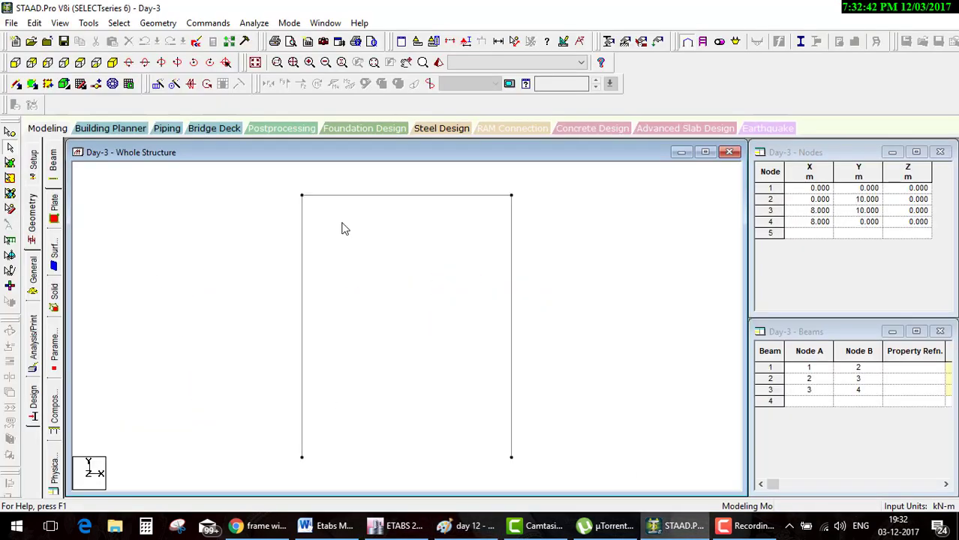
click(196, 41)
Step: Show node numbers on the frame and compare them with the Paint sketch
key(shift+n)
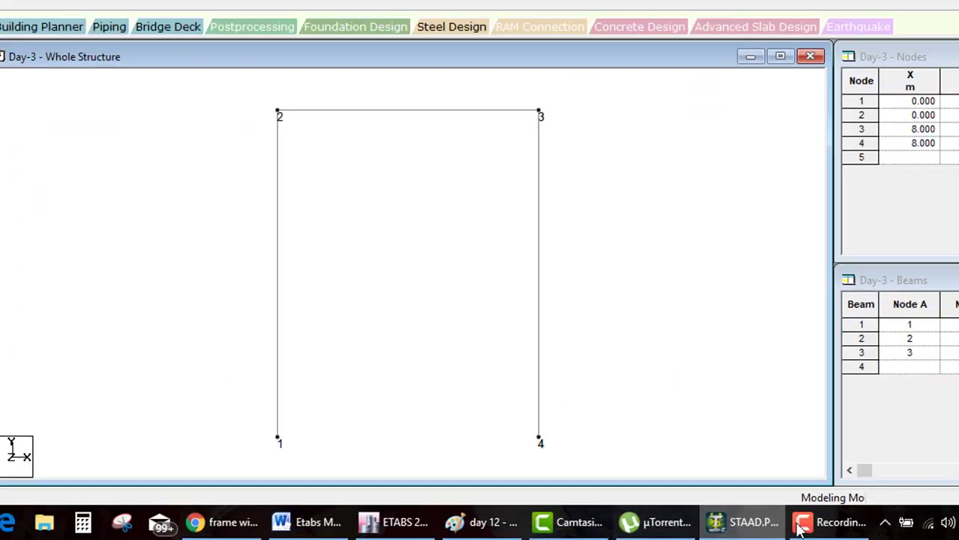
click(469, 526)
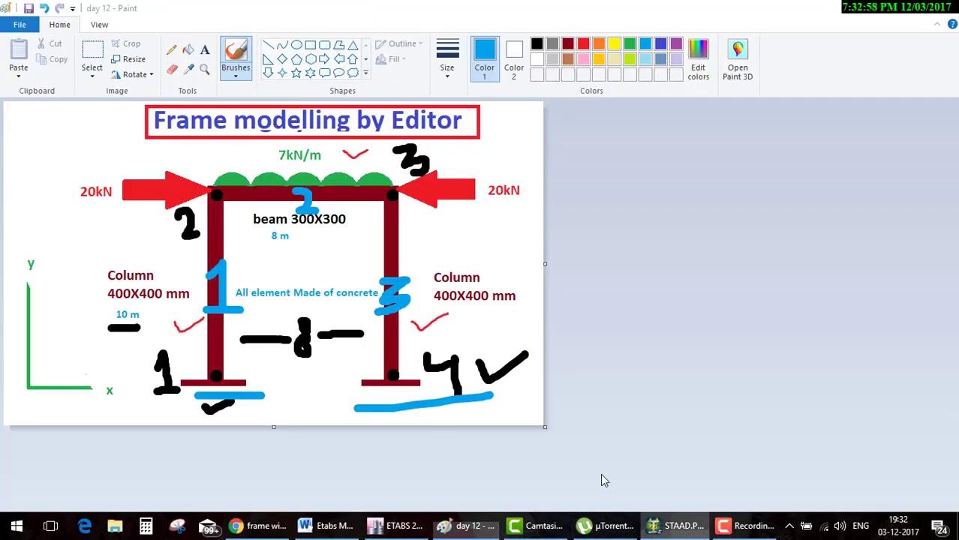
key(alt+Tab)
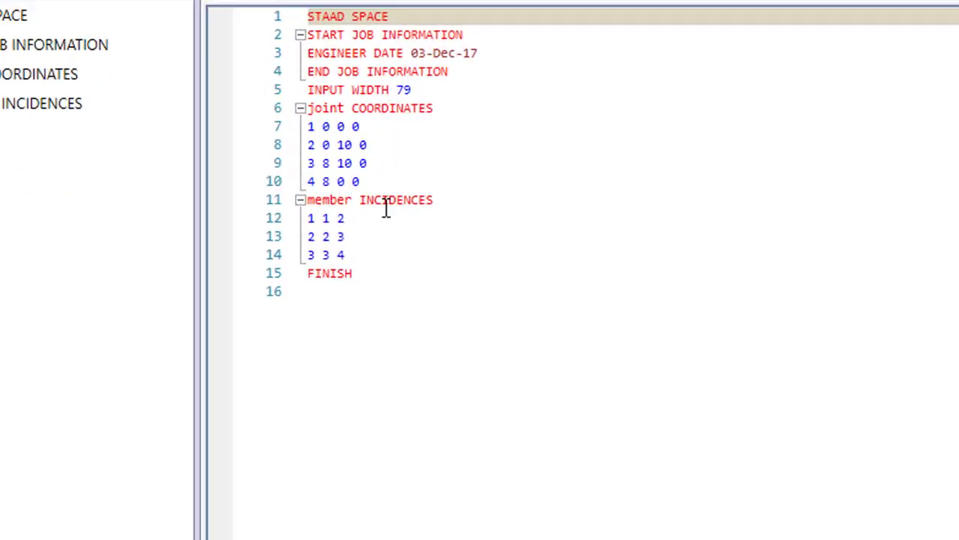
Step: Add a SUPPORTS block fixing joints 1 and 4 above FINISH and save Day-3.std
click(540, 218)
key(Return)
text(s)
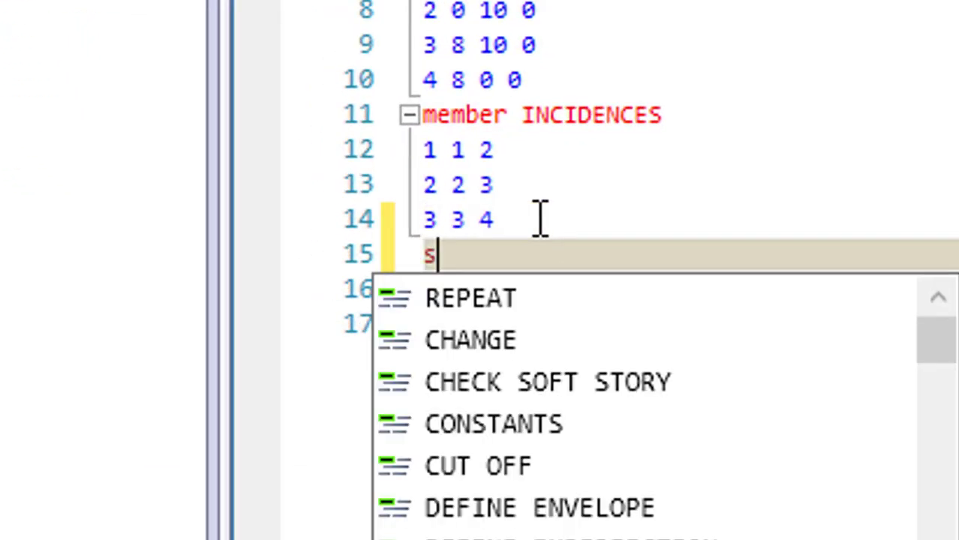
text(upport)
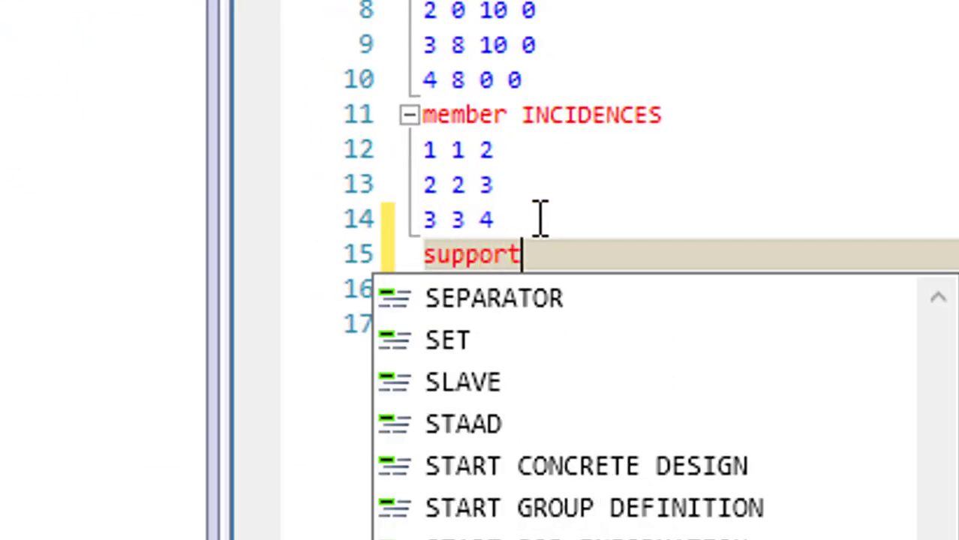
text(s)
key(Return)
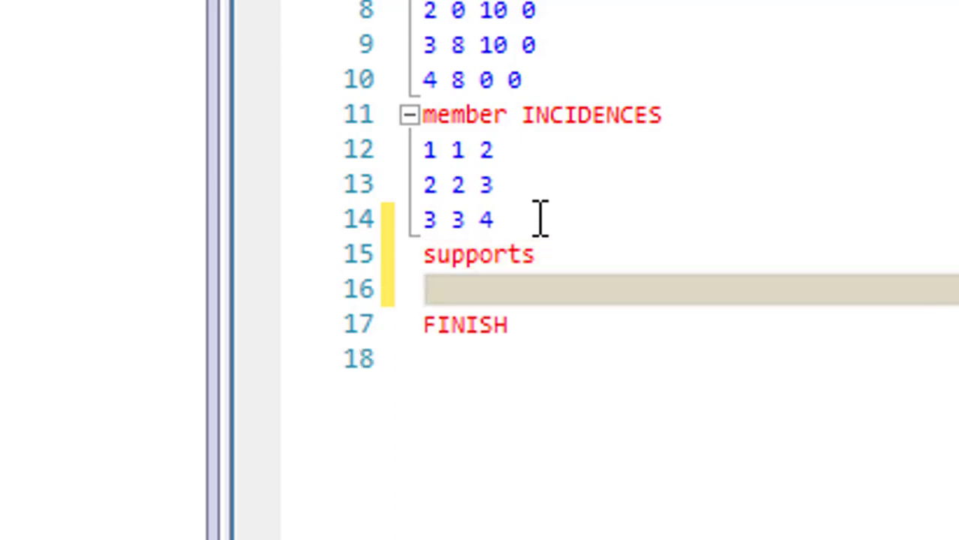
text(1 4)
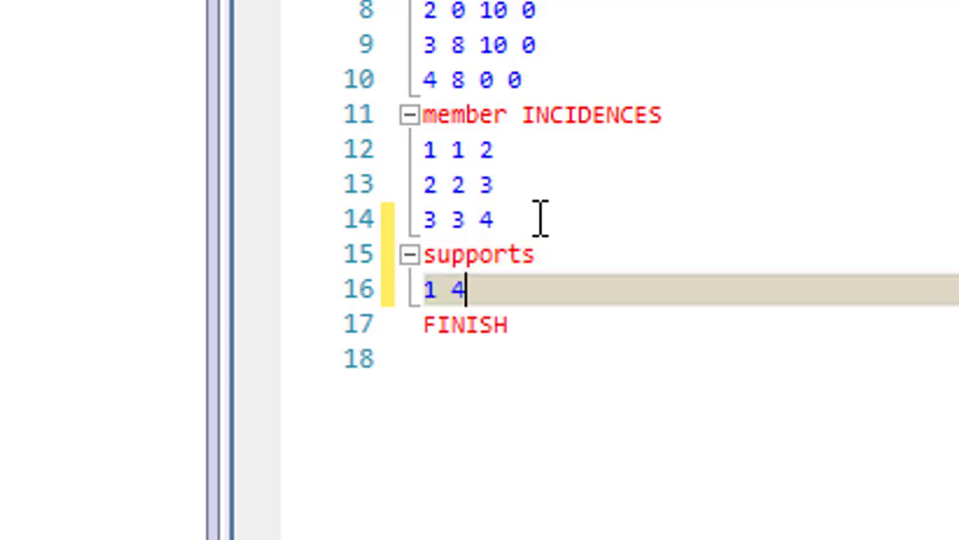
text( fi)
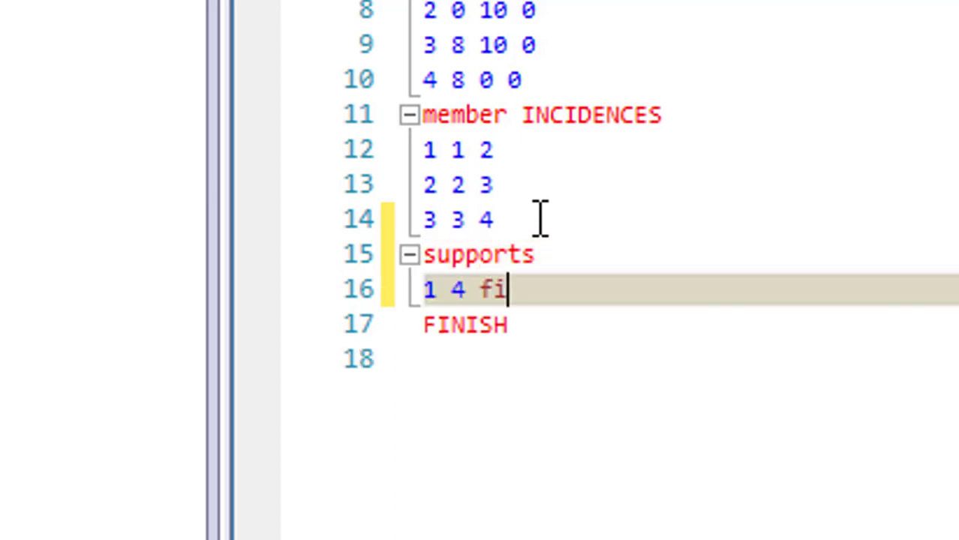
text(x)
key(ctrl+s)
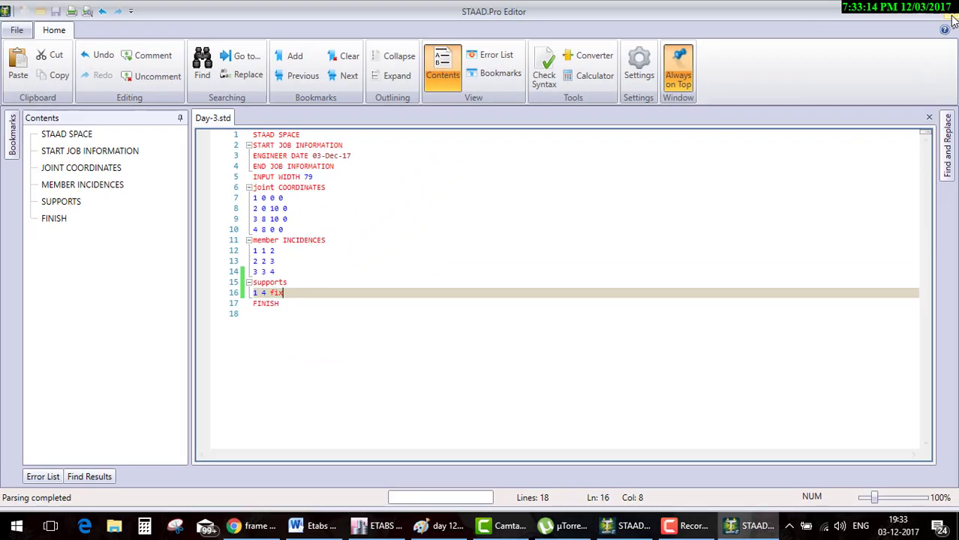
Step: Reload the model with fixed supports at joints 1 and 4, and underline the all-concrete note in Paint
key(alt+F4)
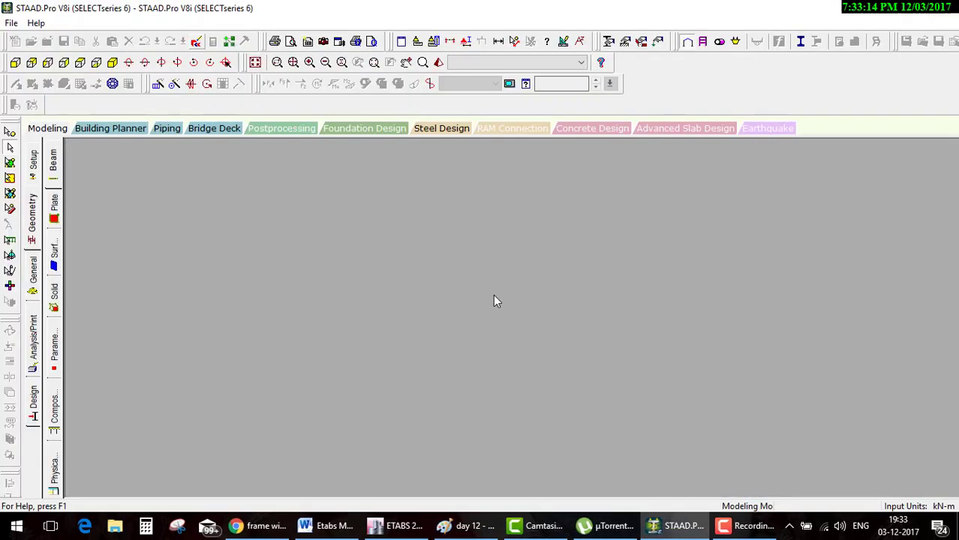
click(457, 315)
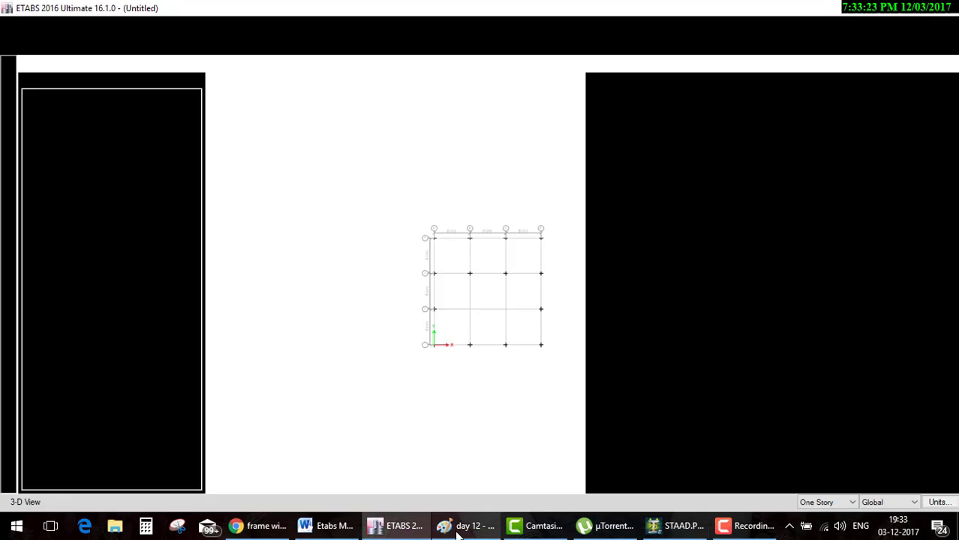
click(450, 523)
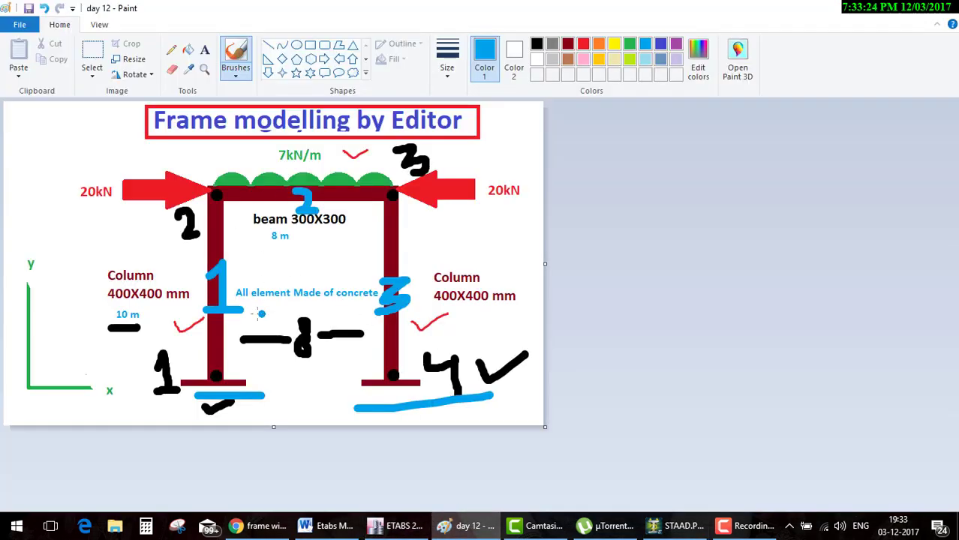
drag(250, 304, 372, 305)
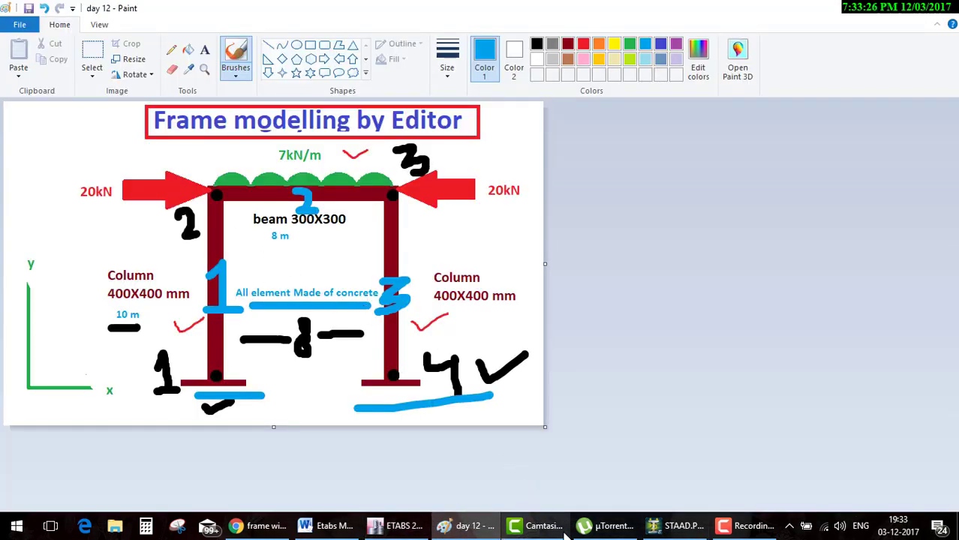
click(676, 525)
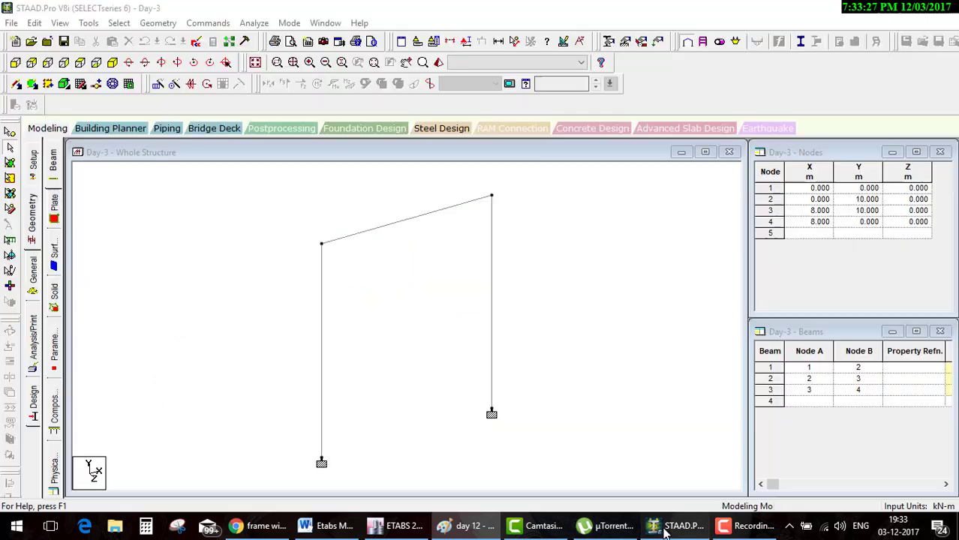
Step: After '1 4 fix', start a DEFINE MATERIAL START block with an ISOTROPIC CONCRETE line
click(195, 41)
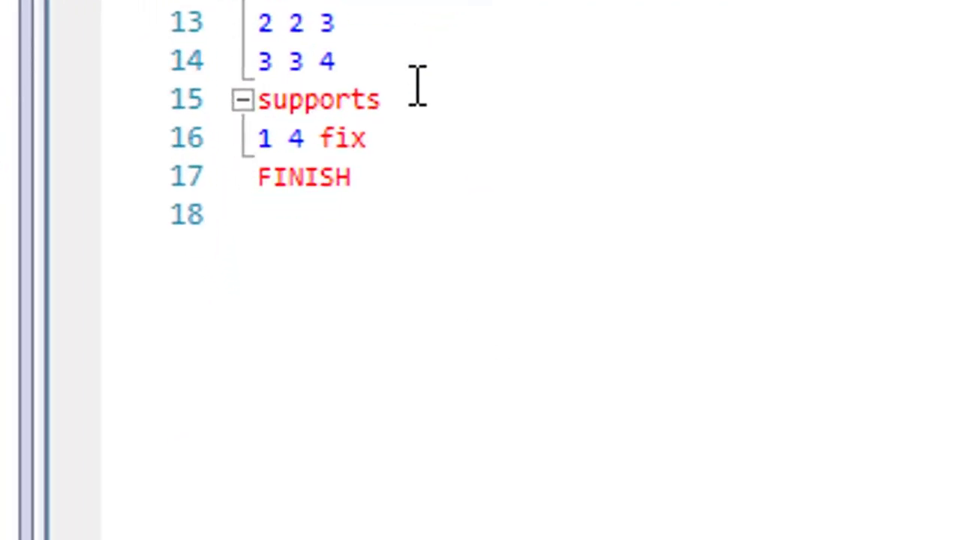
click(439, 115)
click(432, 134)
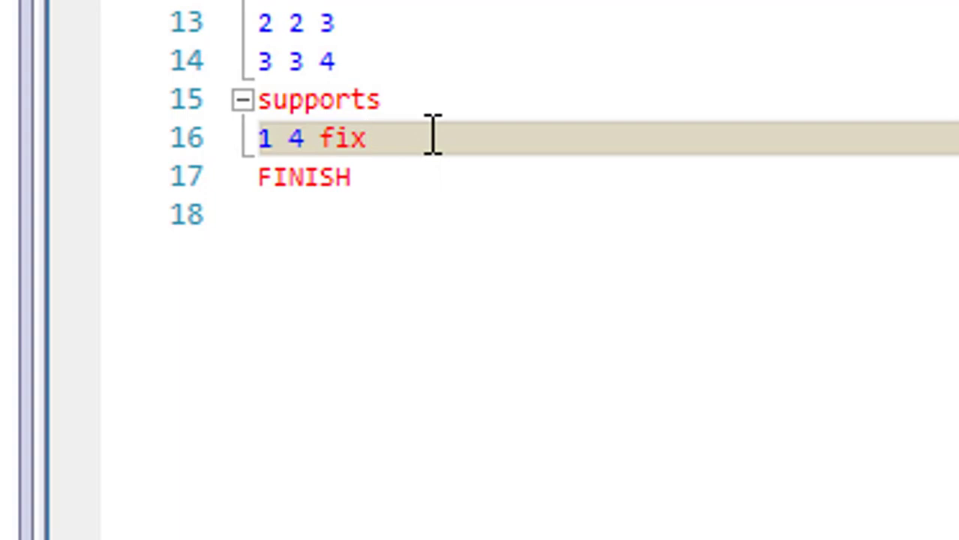
key(Return)
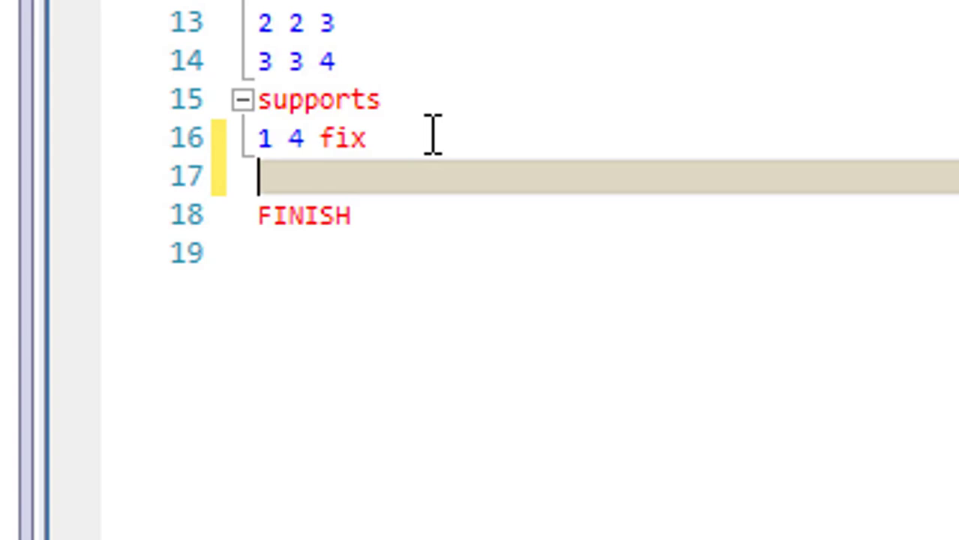
text(define)
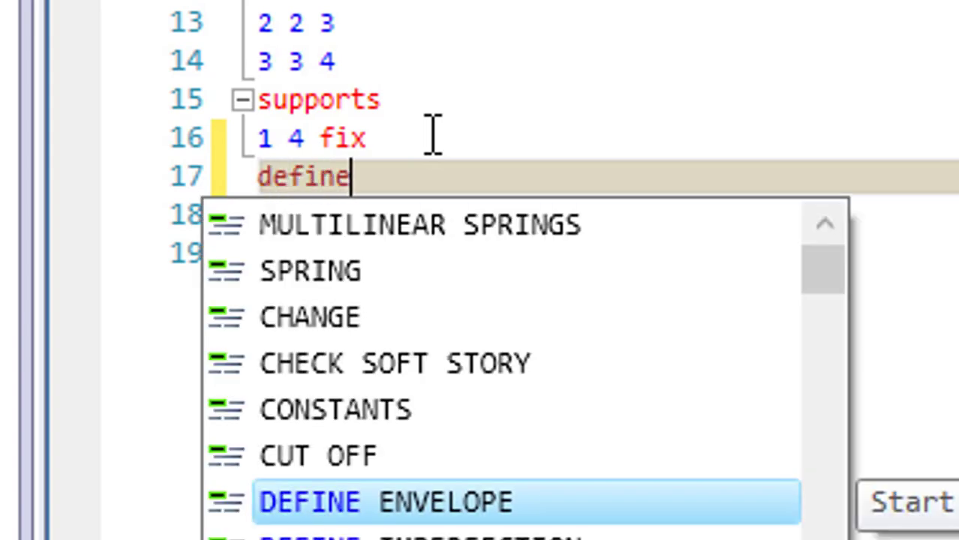
text( ma)
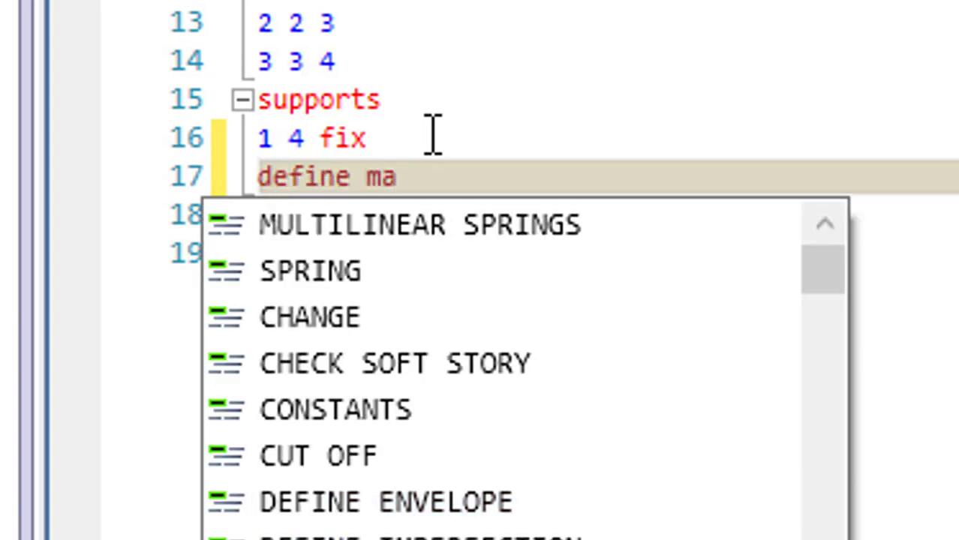
key(Return)
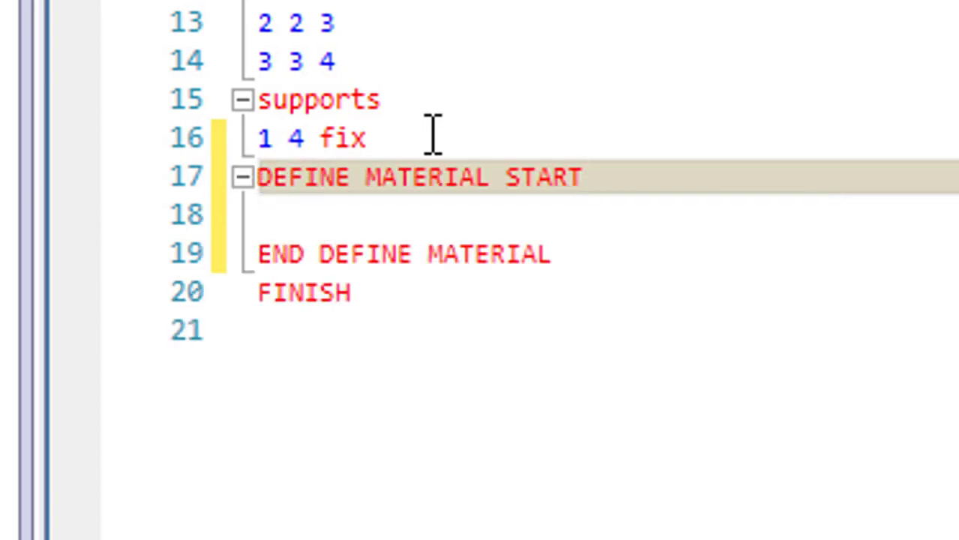
key(Return)
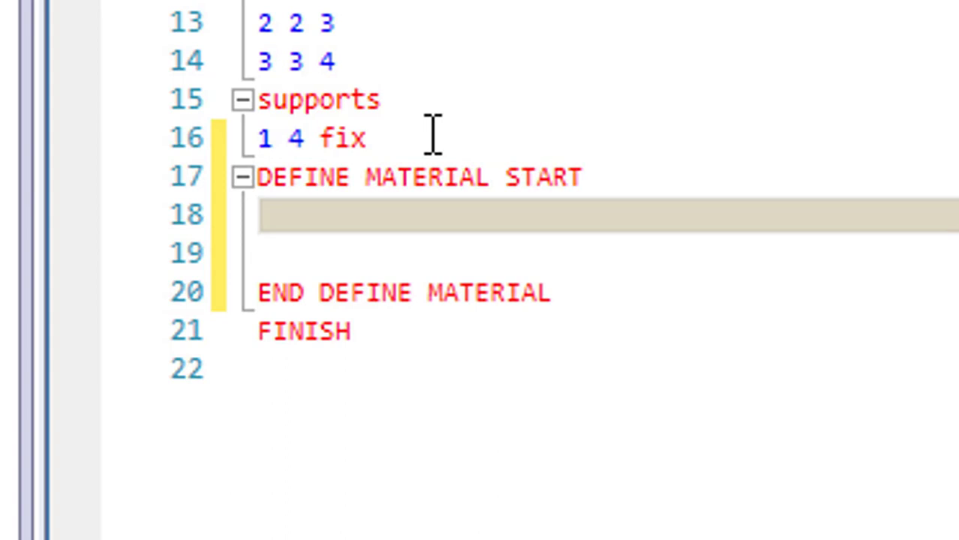
text(iso)
text(tr)
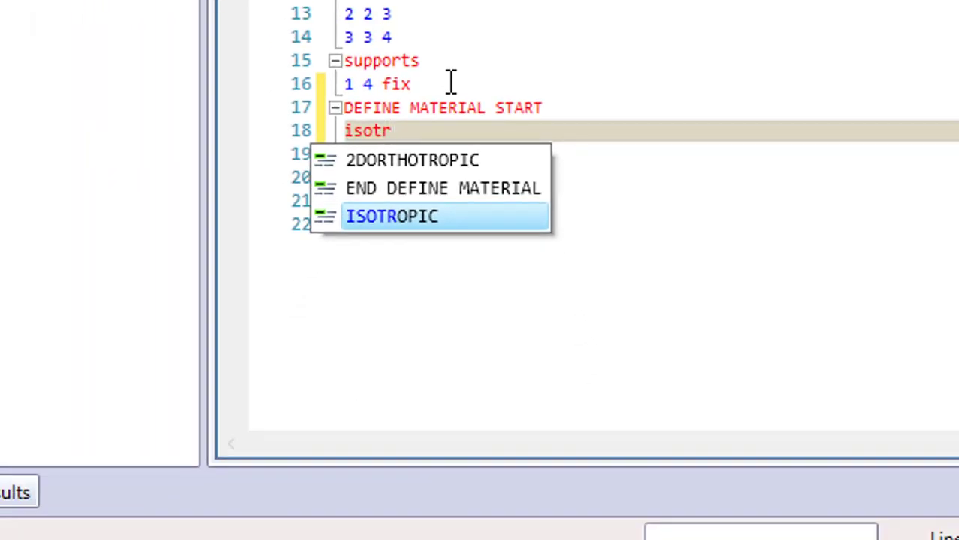
text(opic )
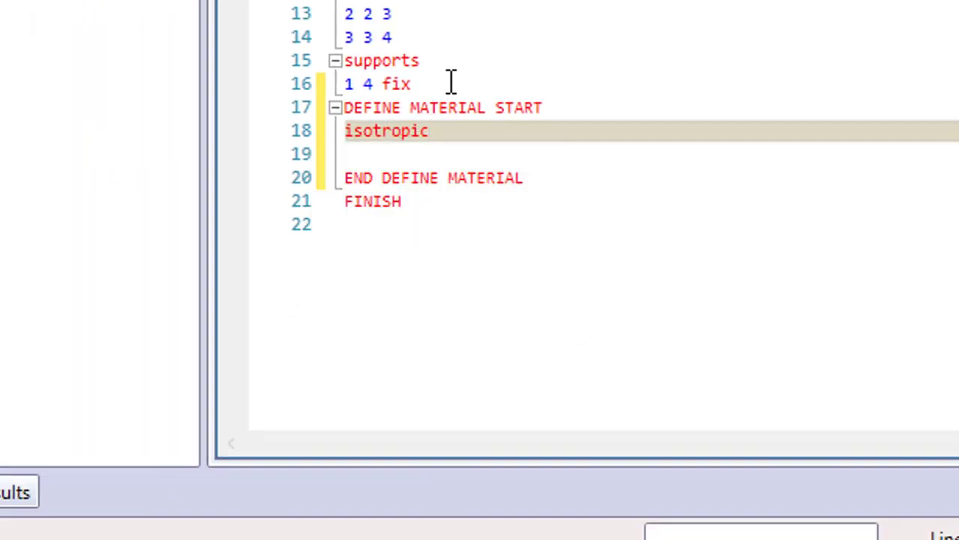
text(concre)
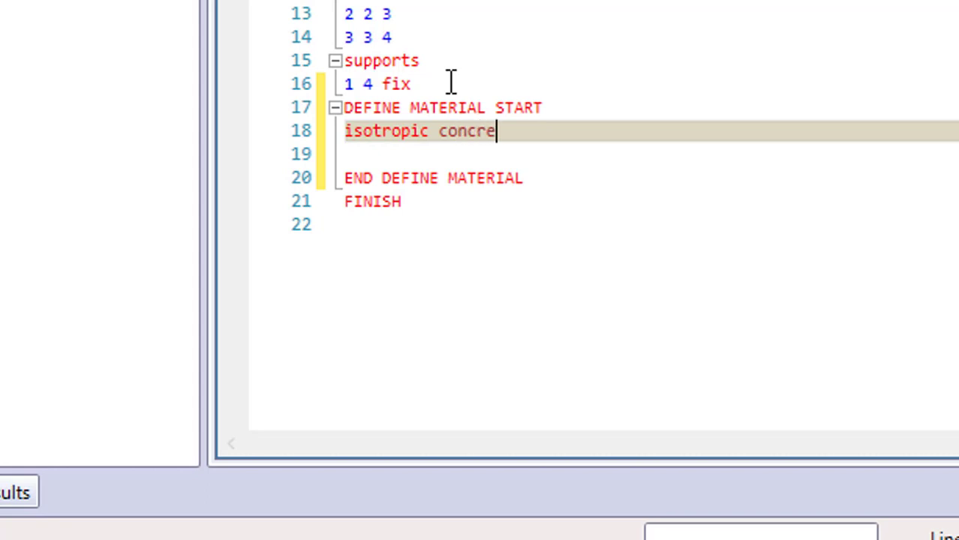
text(te)
key(Return)
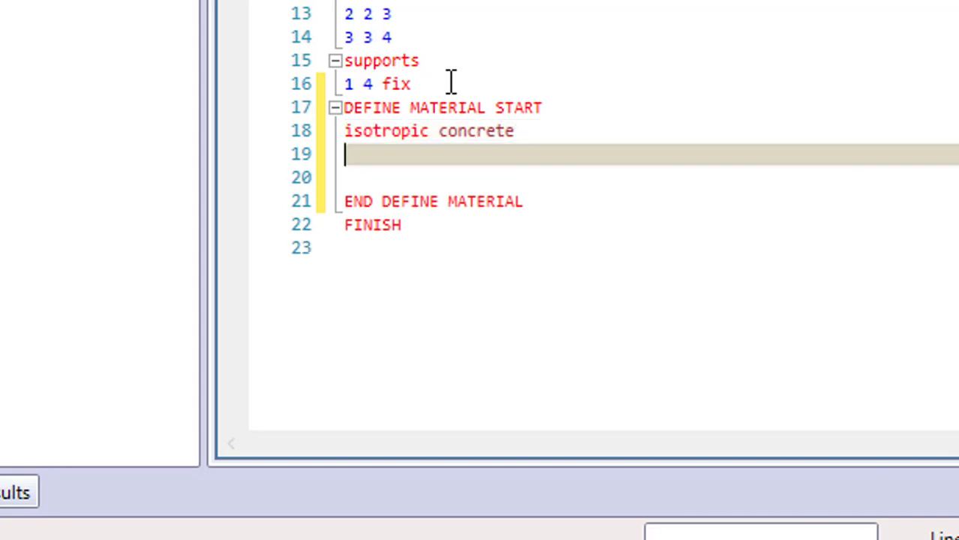
Step: Enter concrete properties E 2.1e+007, Poisson 0.17, alpha 1e00-5 and damping 0.05
text(e)
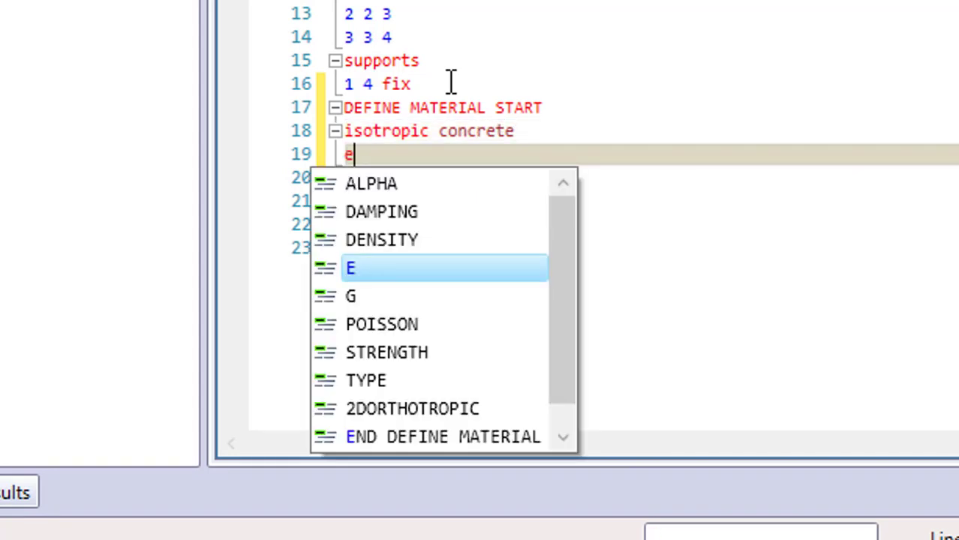
text( 2.)
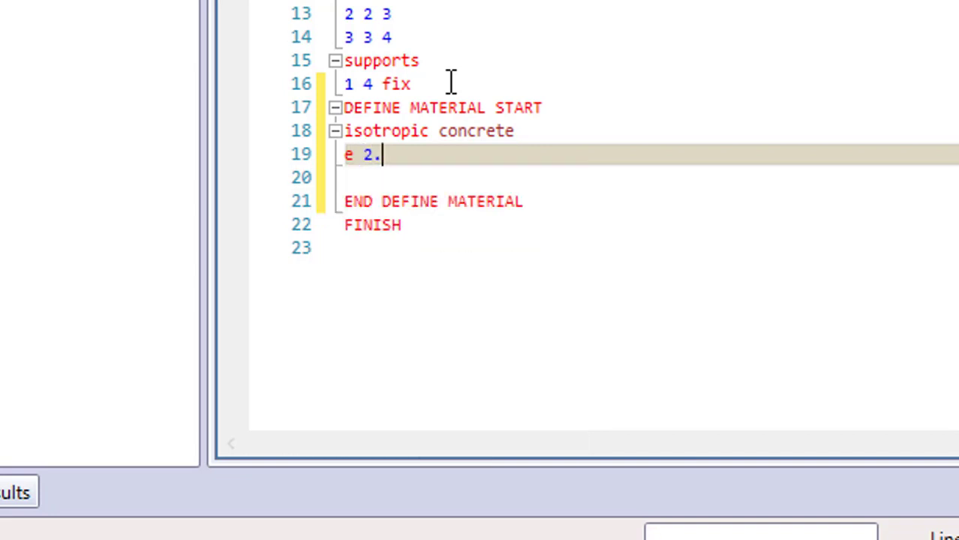
text(1e+)
text(007)
key(Return)
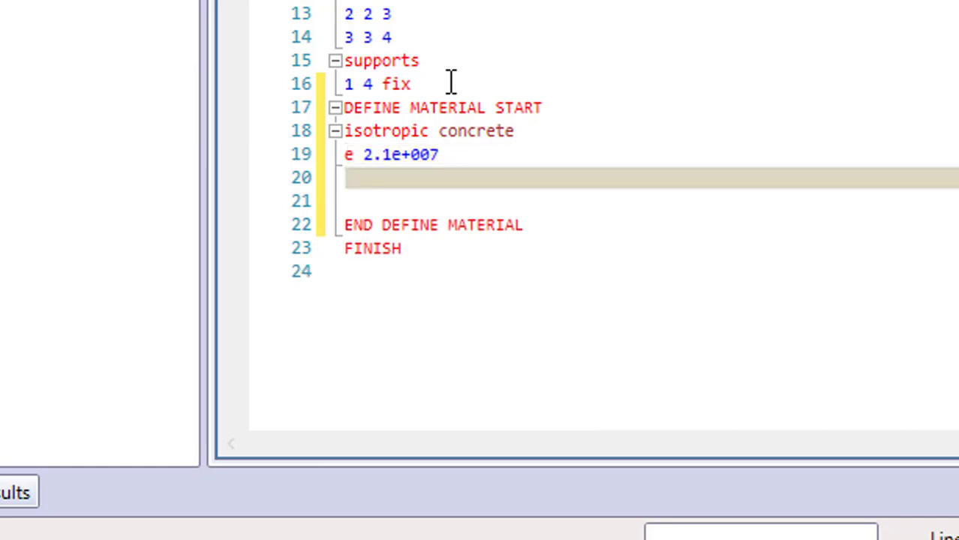
text(poi)
key(Return)
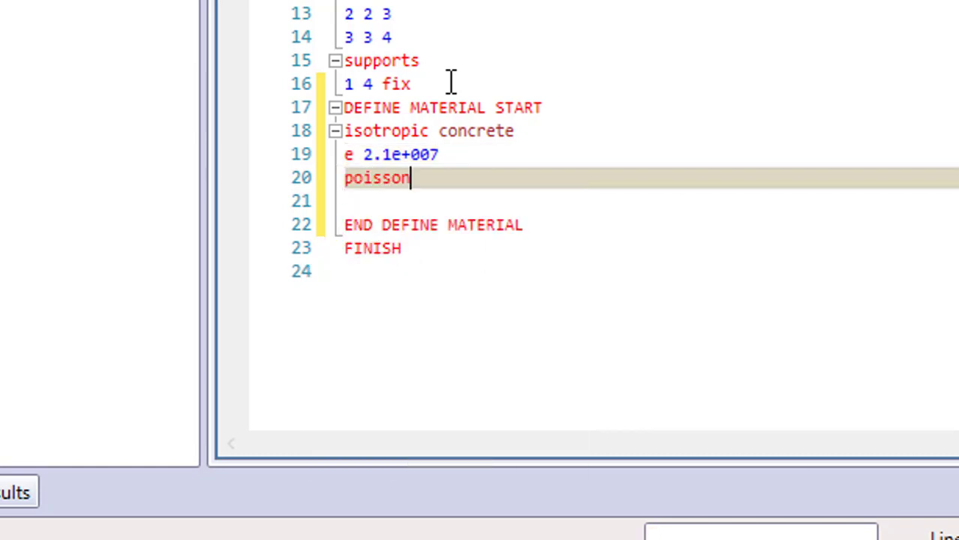
text( 0.17)
key(Return)
text(al)
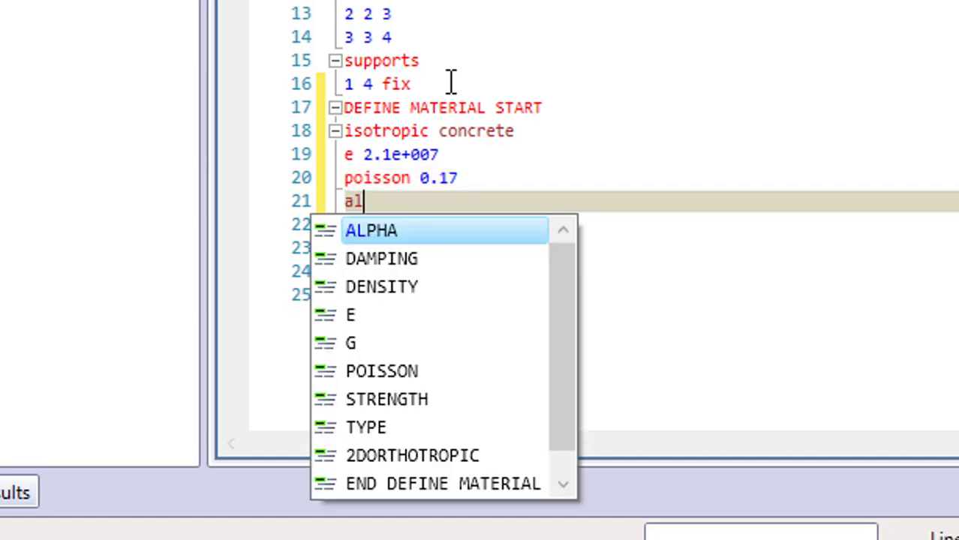
key(Return)
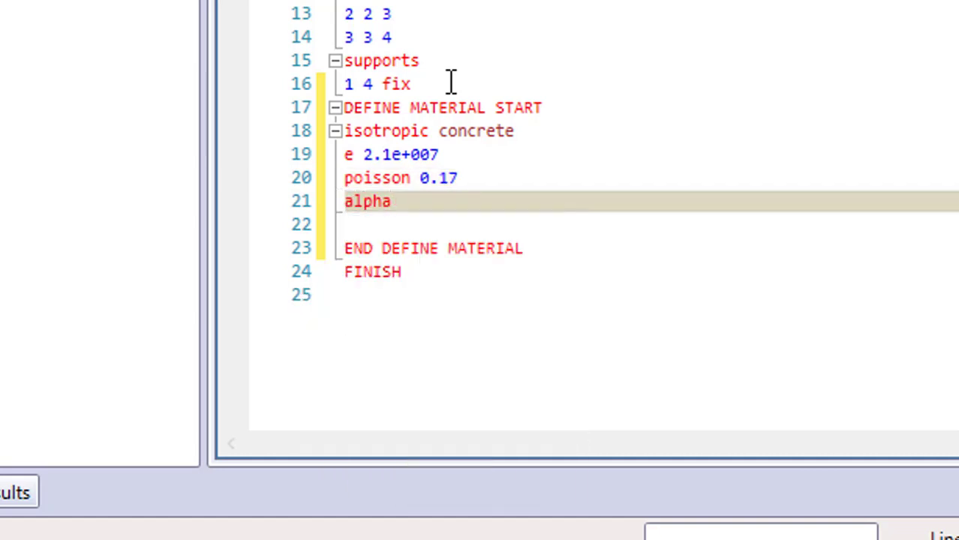
text( 1)
text(e00-)
text(5)
key(Return)
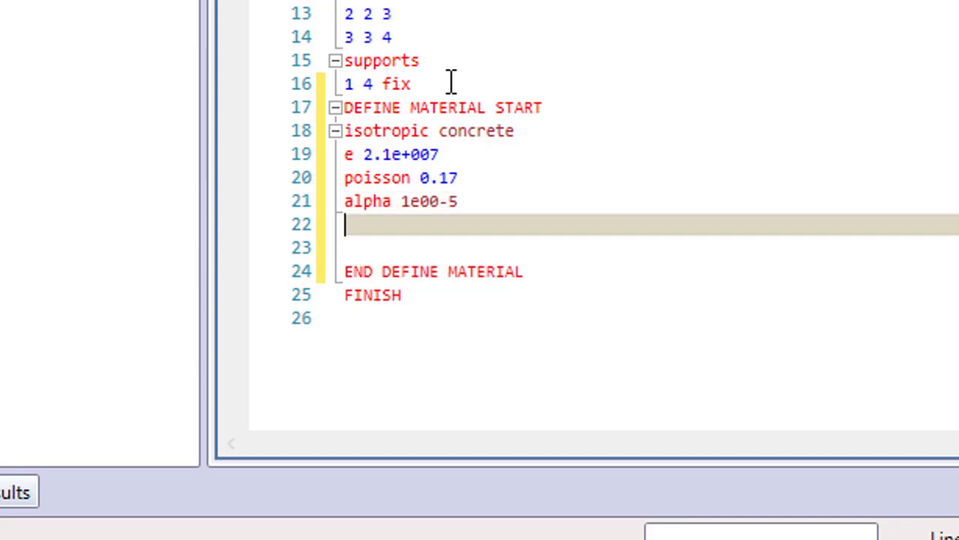
text(d)
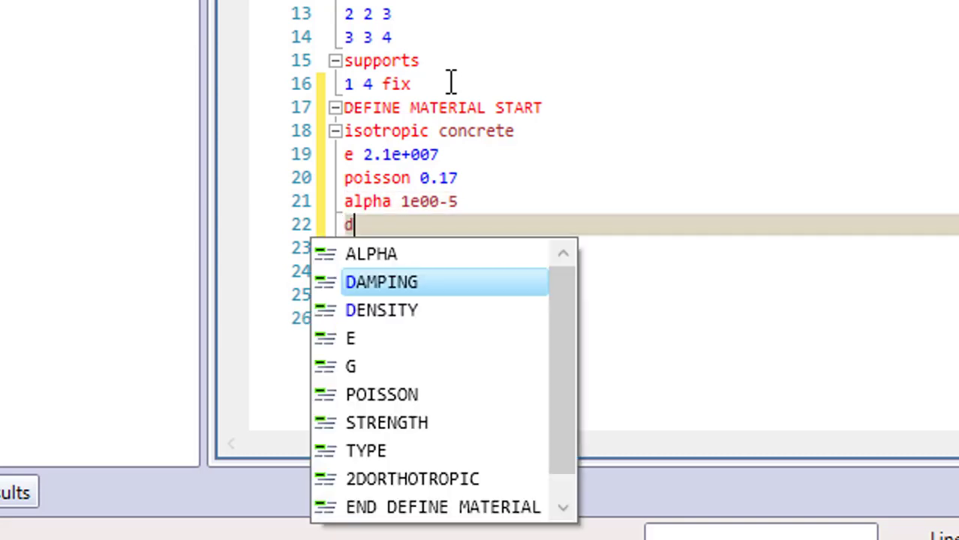
text(am)
key(Return)
text(0.0)
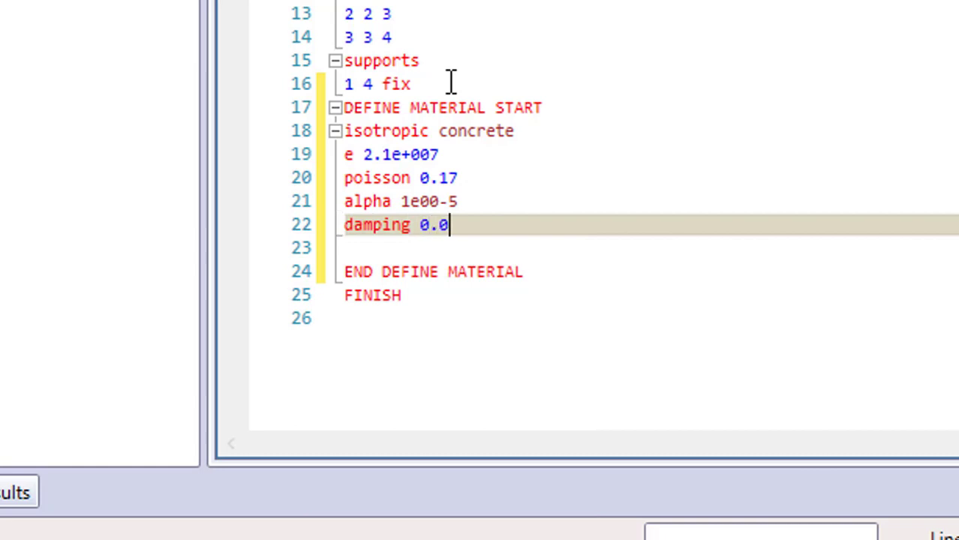
text(5)
key(Return)
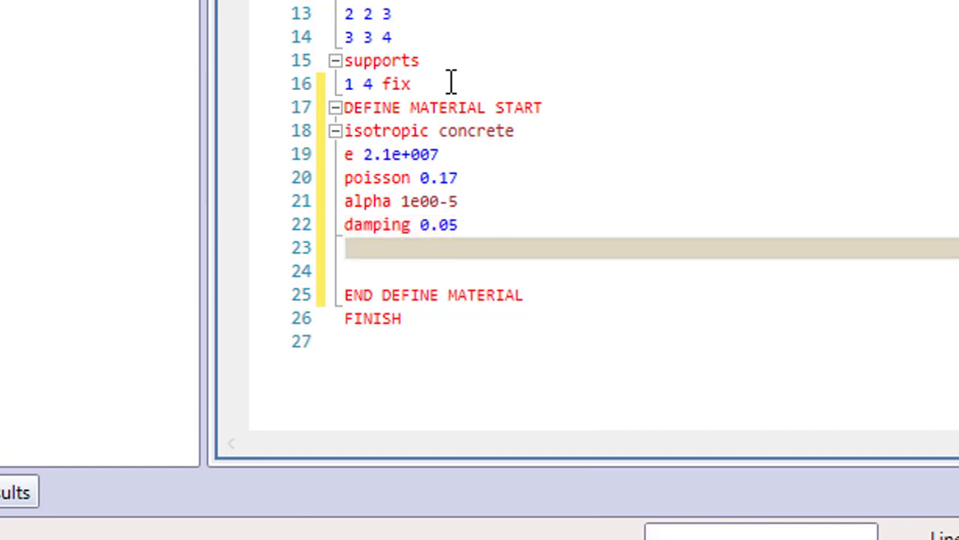
Step: Add TYPE CONCRETE, STRENGTH FCU 25000 and END DEFINE MATERIAL lines, then view the Paint sketch
text(type)
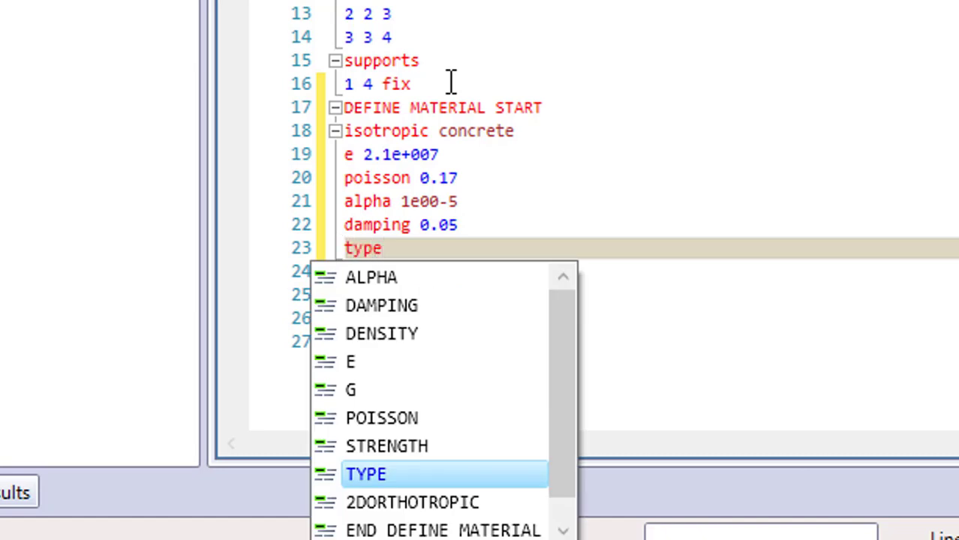
text( concrete)
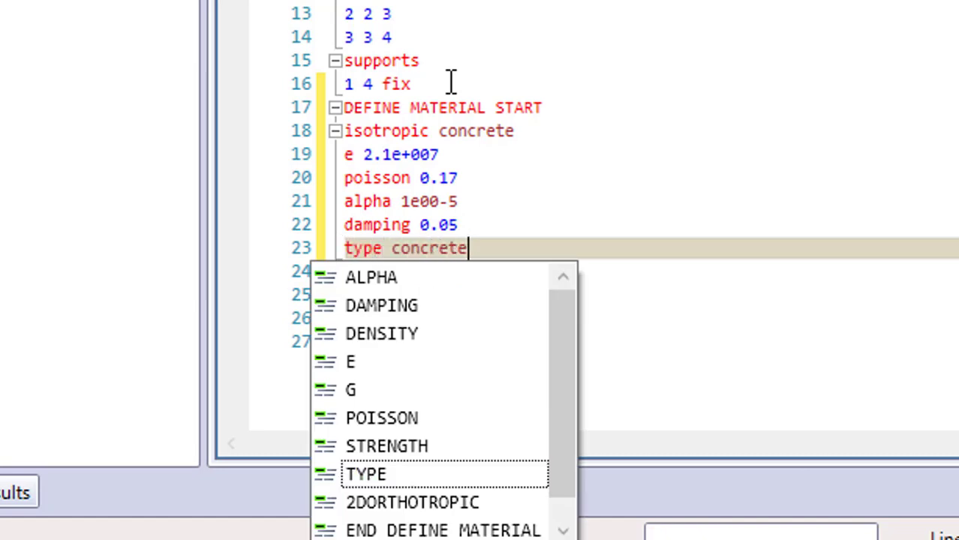
key(Return)
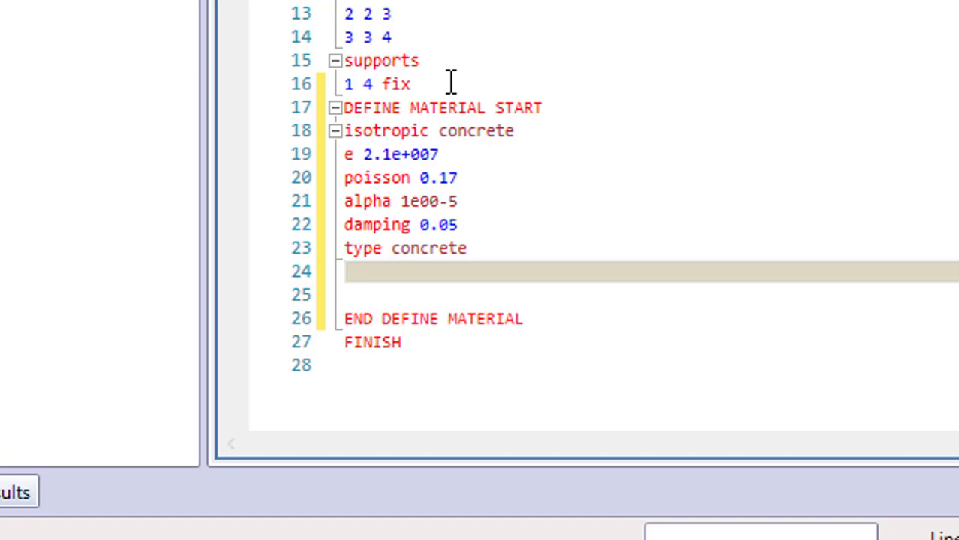
text(s)
key(Return)
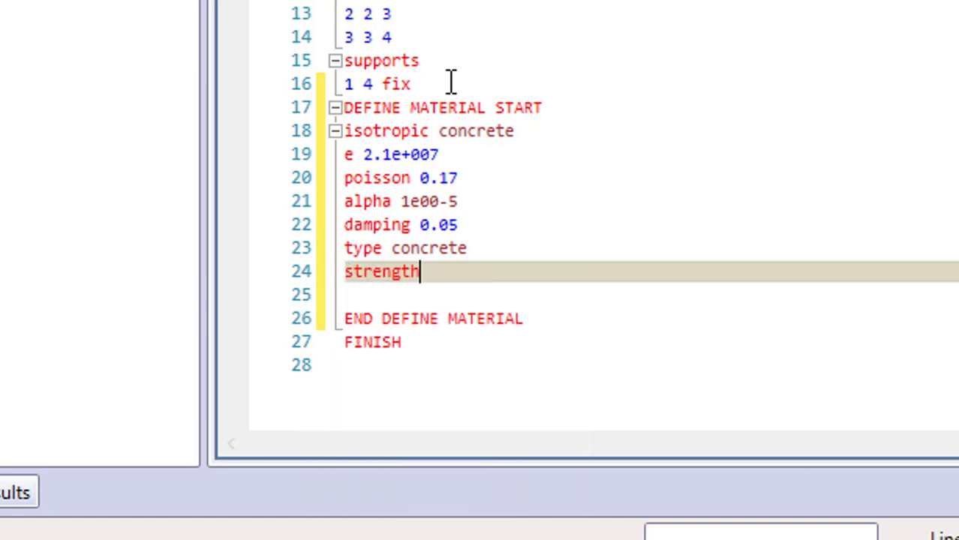
text( fc)
text(u 25000)
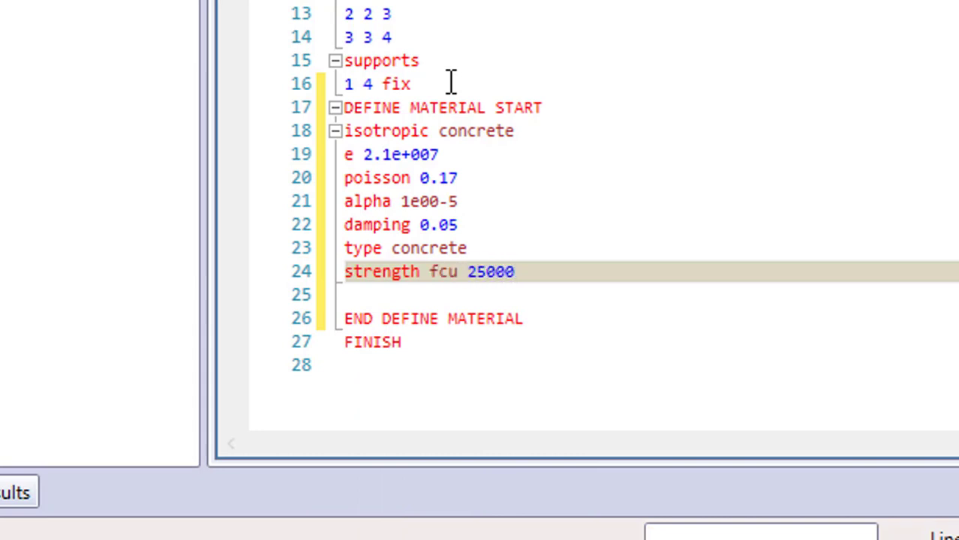
key(Return)
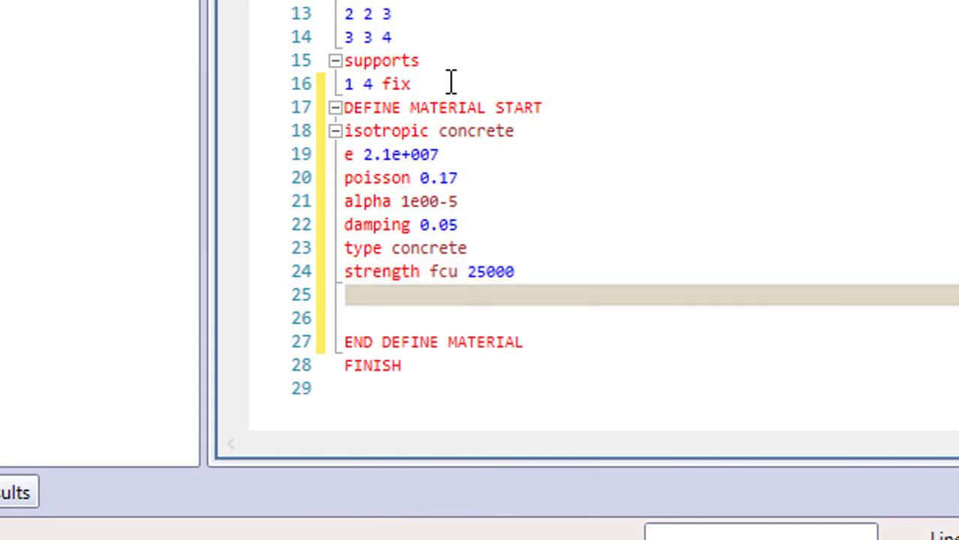
text(en)
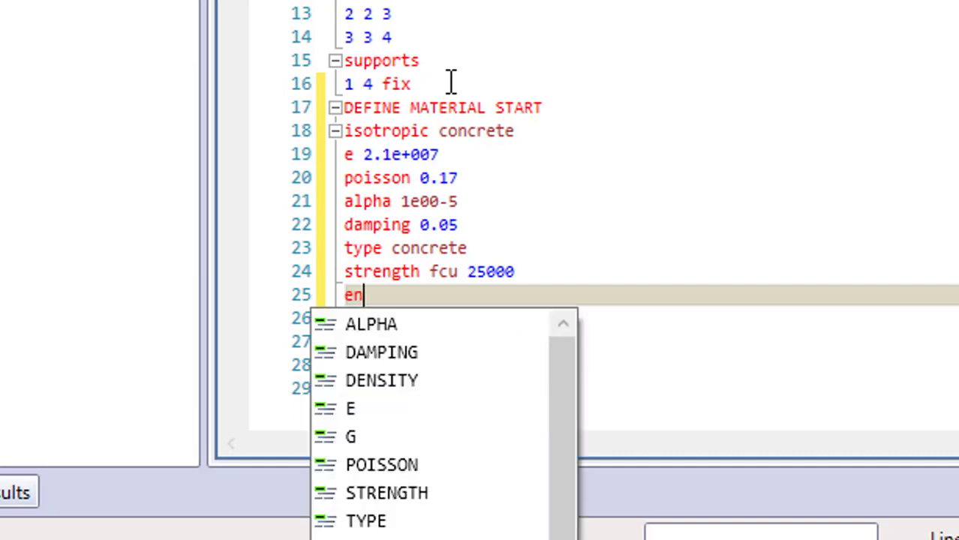
text(d define material)
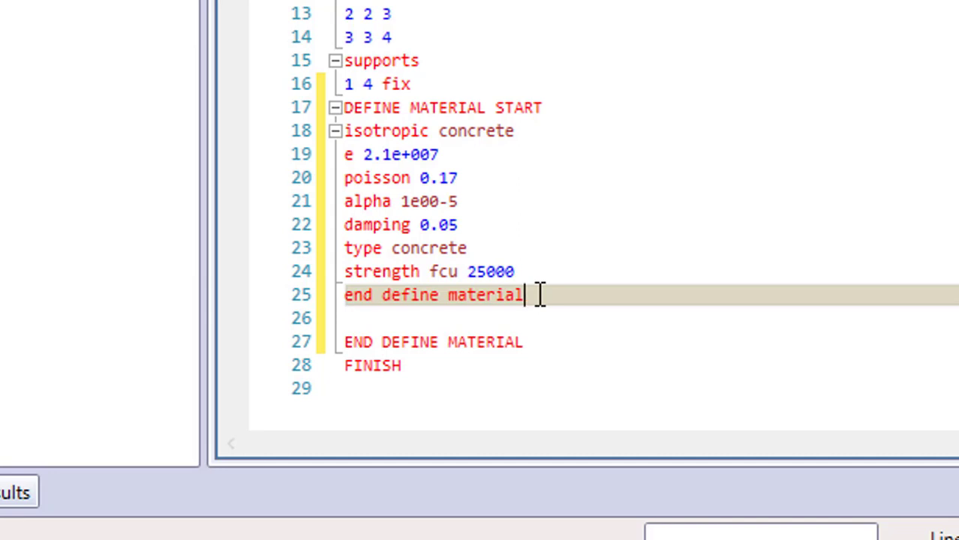
key(Return)
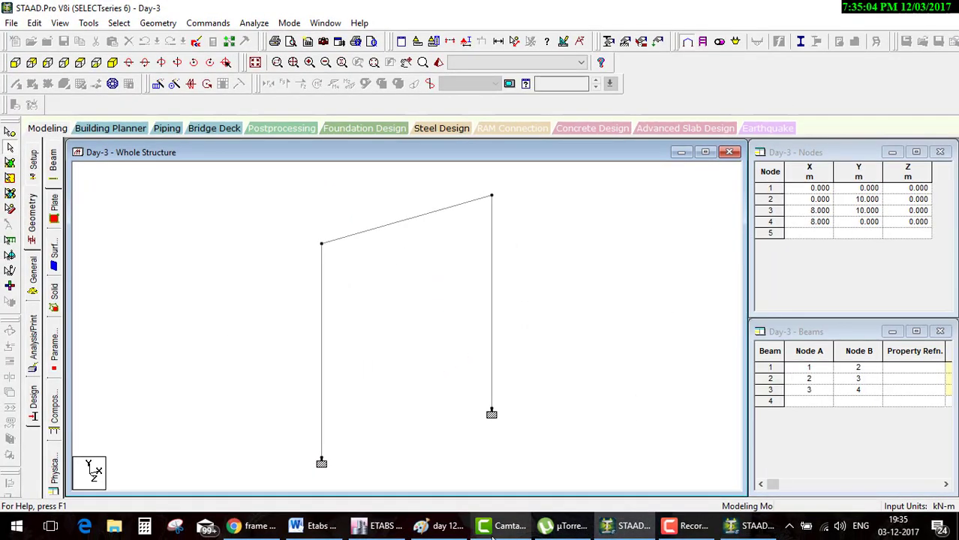
click(448, 526)
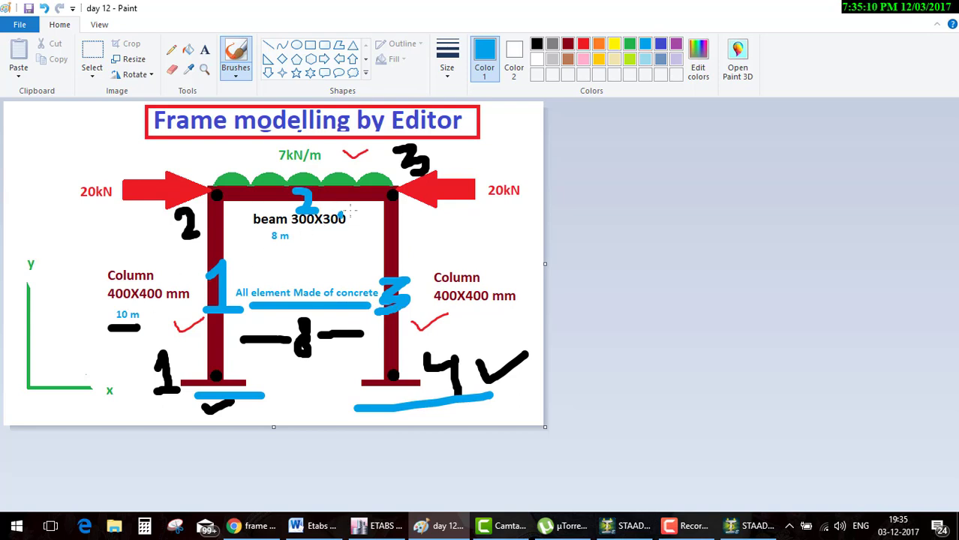
Step: Return from the Paint sketch to Day-3.std in the STAAD.Pro Editor
click(750, 526)
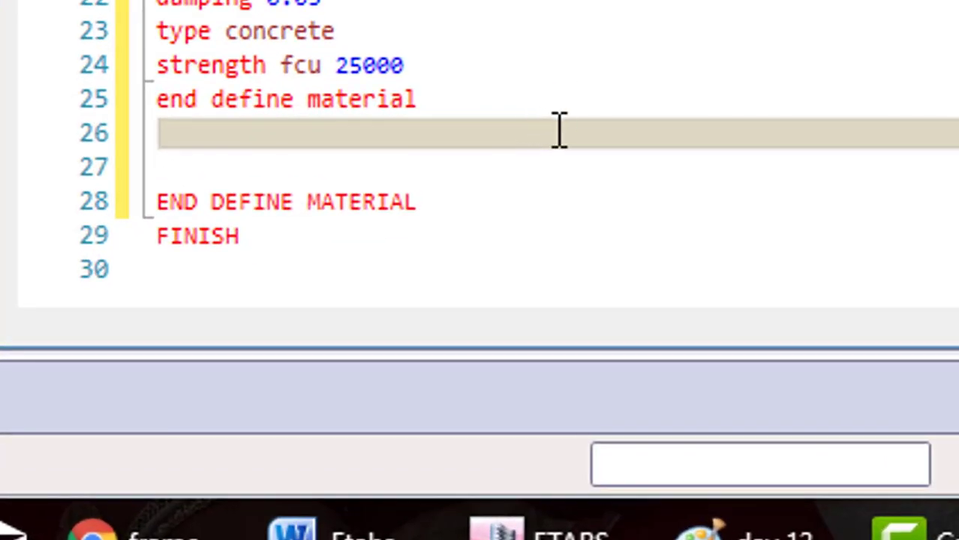
Step: Add a member INCIDENCES block: members 1 3 pris yd 0.4 zd 0.4, member 2 pris yd 0.3 zd 0.3
text(mem)
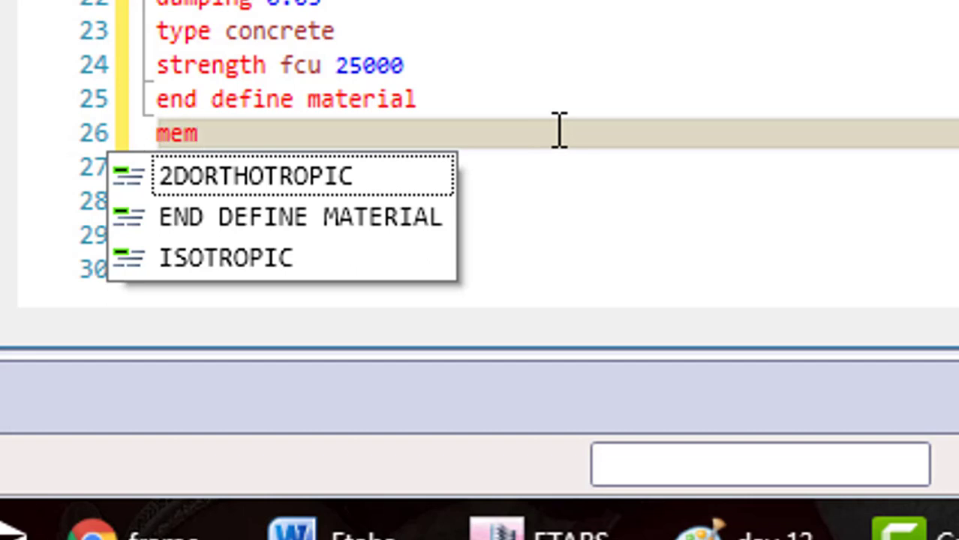
text(ber)
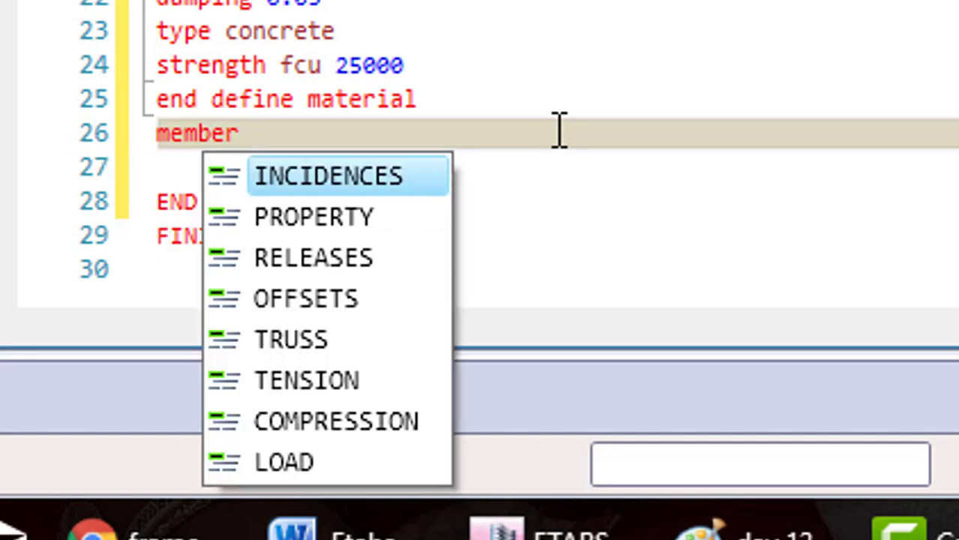
key(Return)
key(Return)
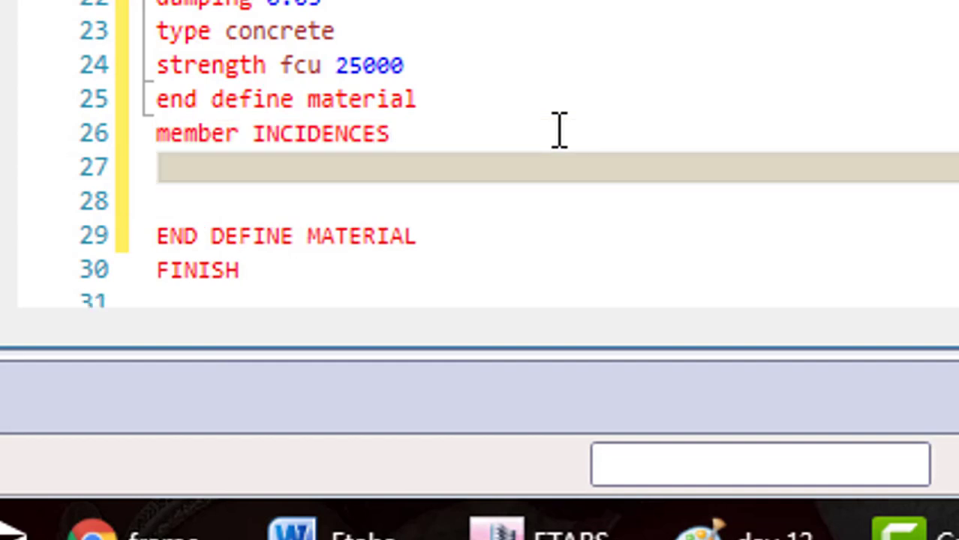
text(1 )
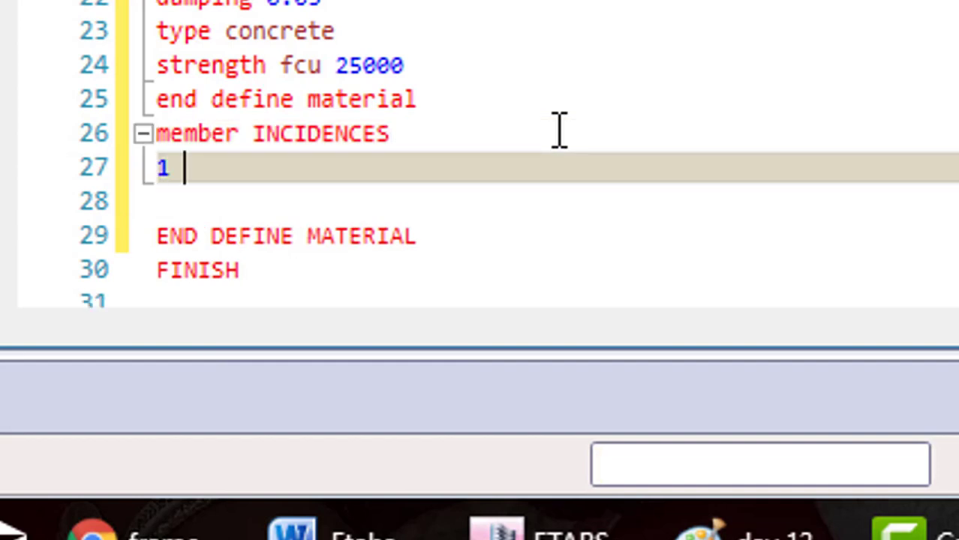
text(3)
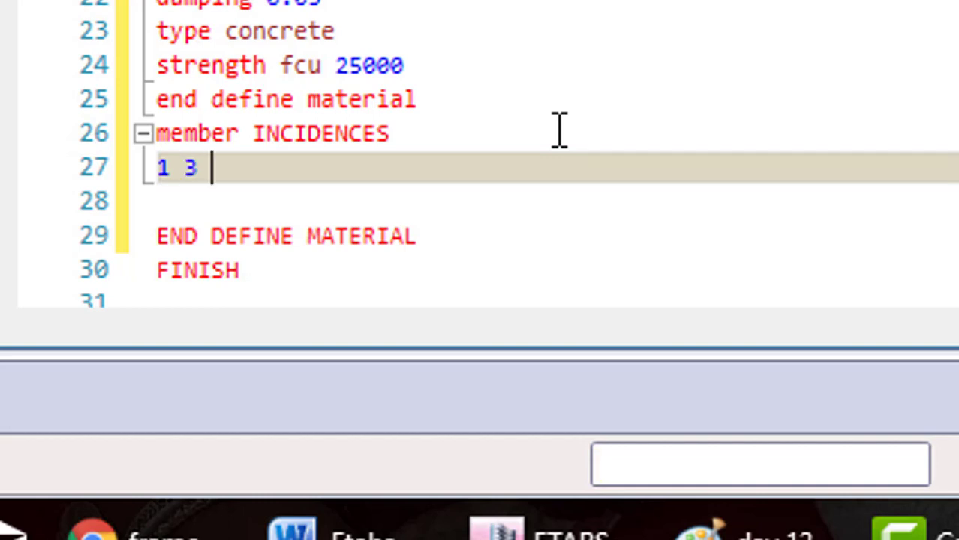
text( pris)
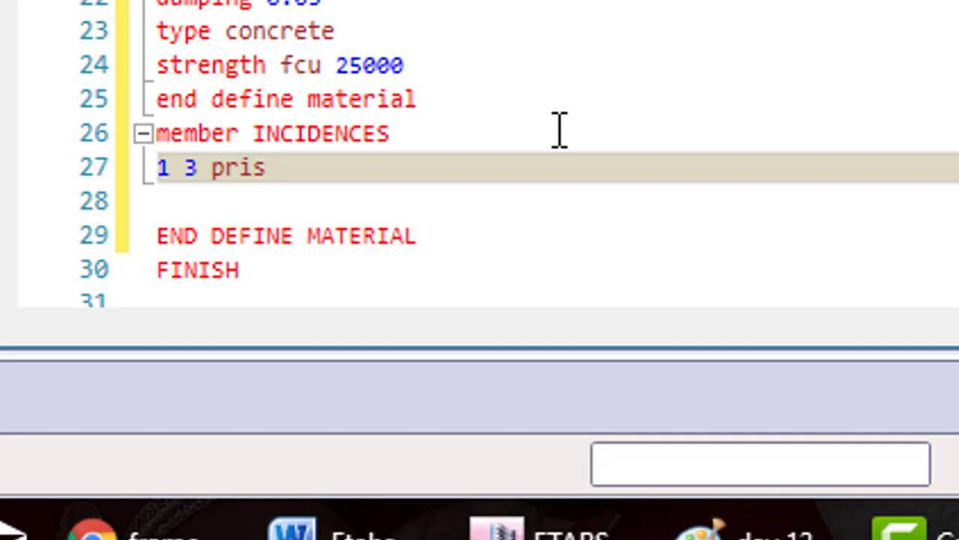
text( yd )
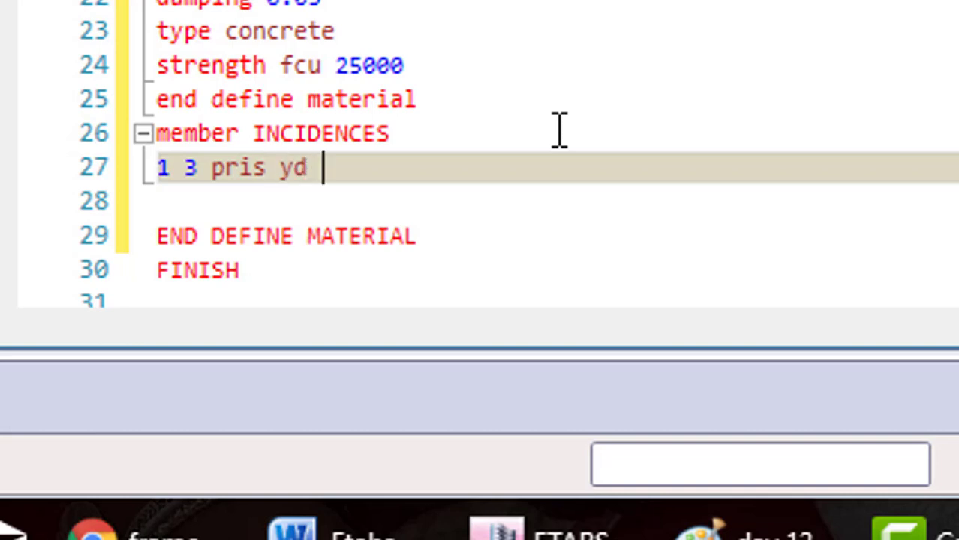
text(4)
key(BackSpace)
text(0.)
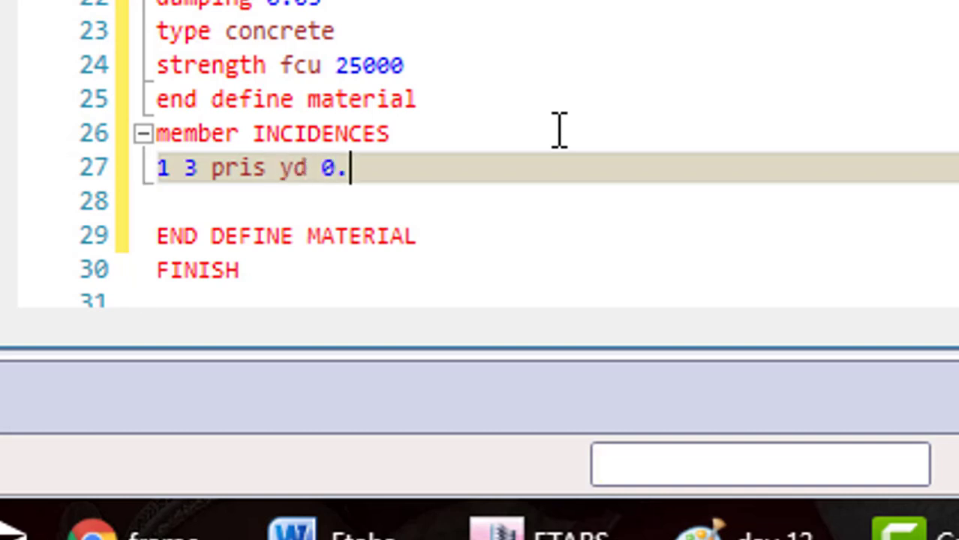
text(4 zd)
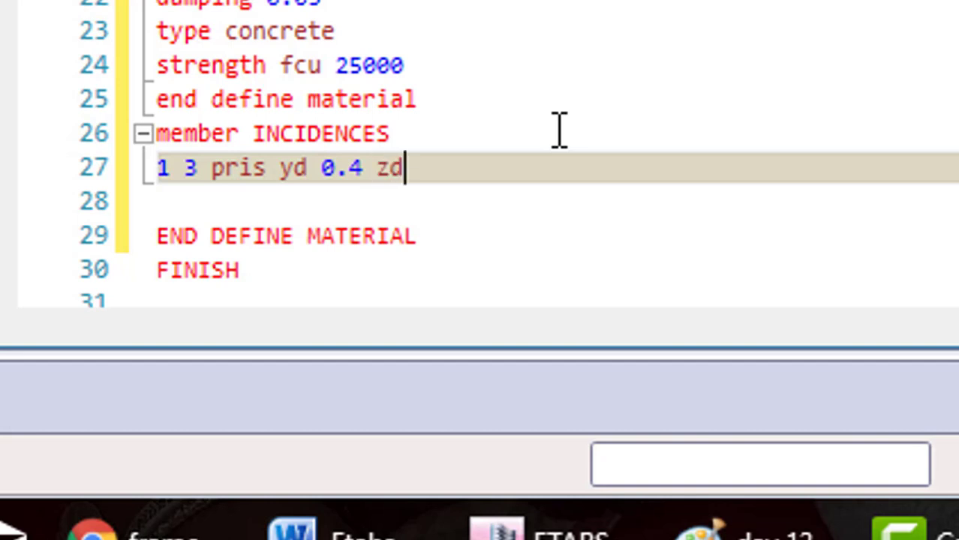
text( 0.4)
key(Return)
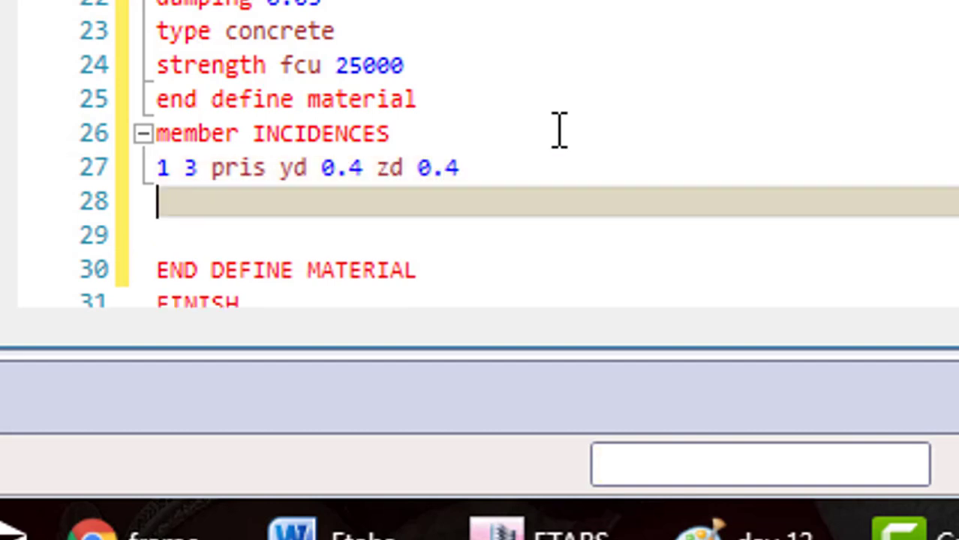
text(2 pr)
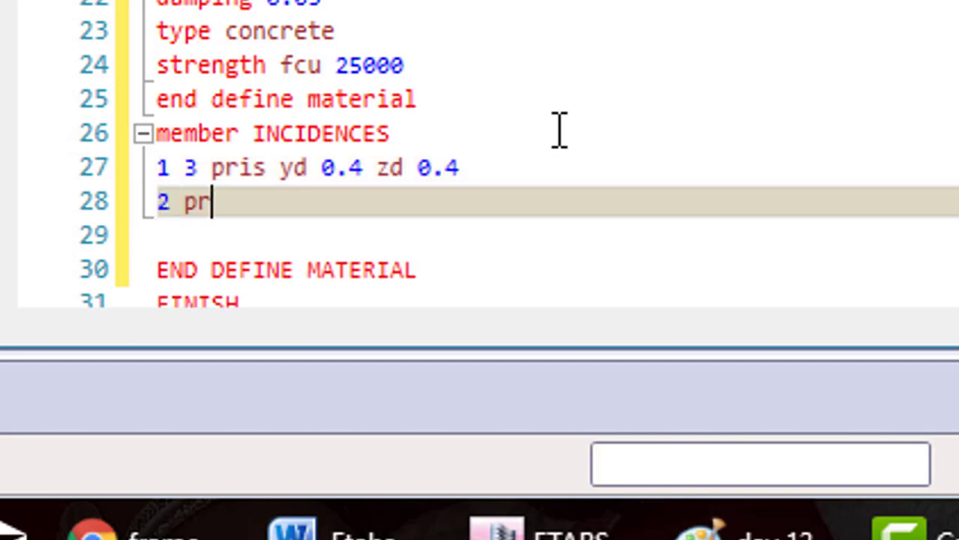
text(is y)
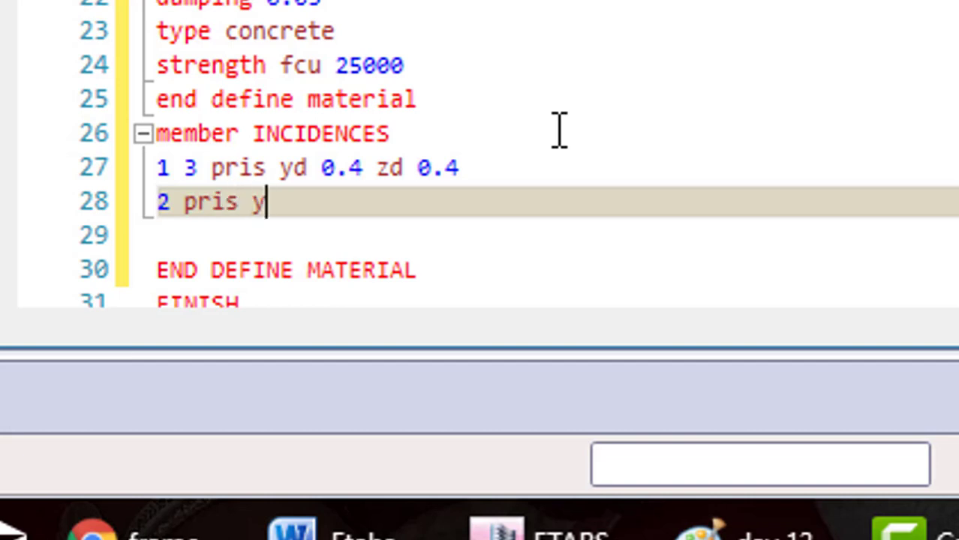
text(d 0.3 z)
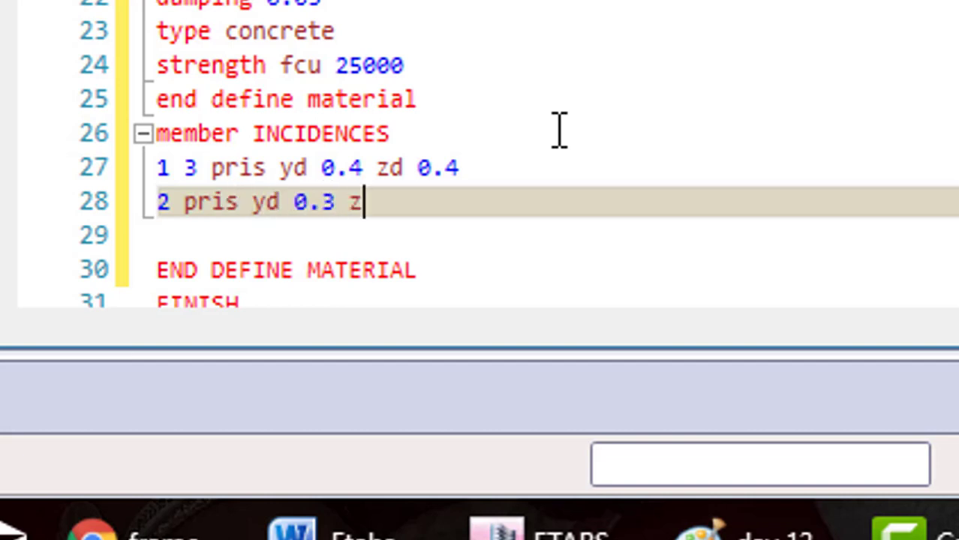
text(d 0.3)
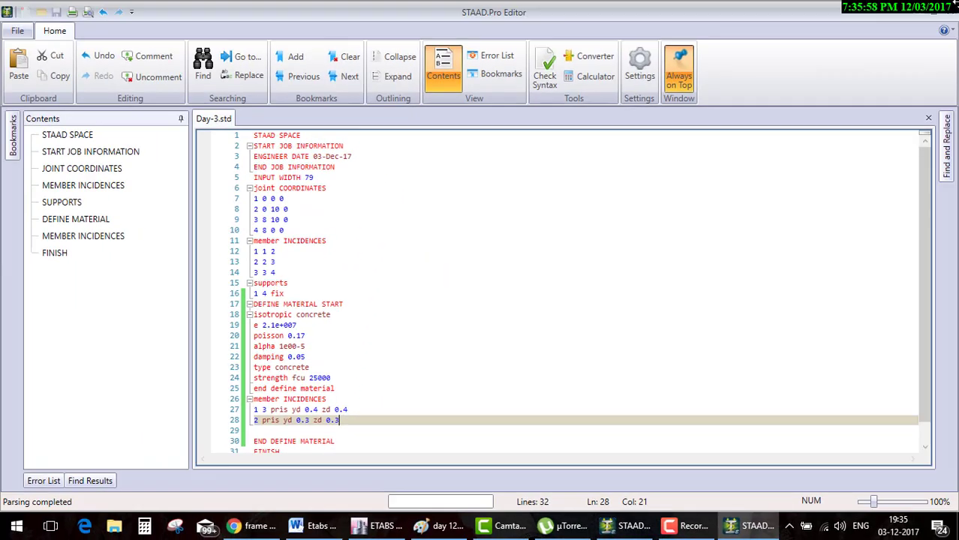
Step: Run the analysis and open the input file at the first reported error
key(alt+Tab)
click(642, 518)
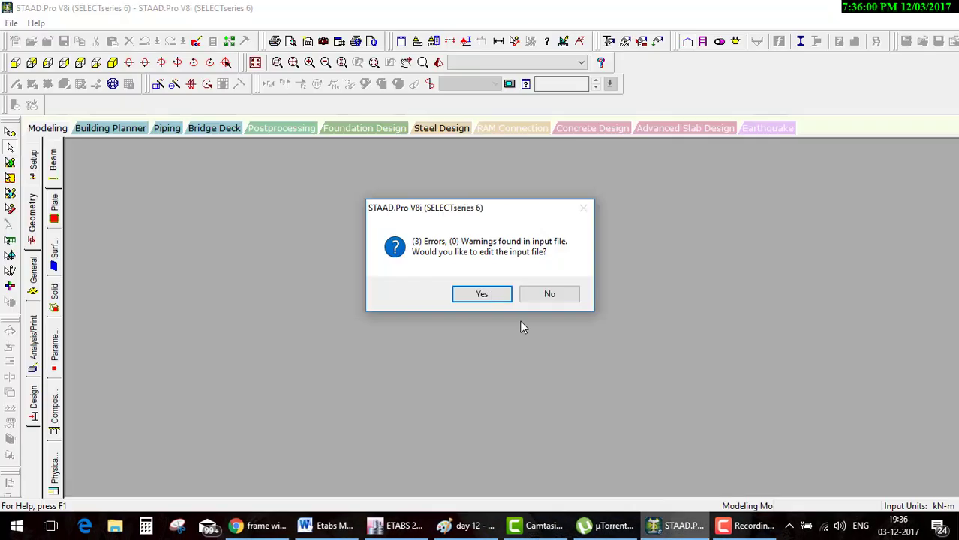
click(486, 292)
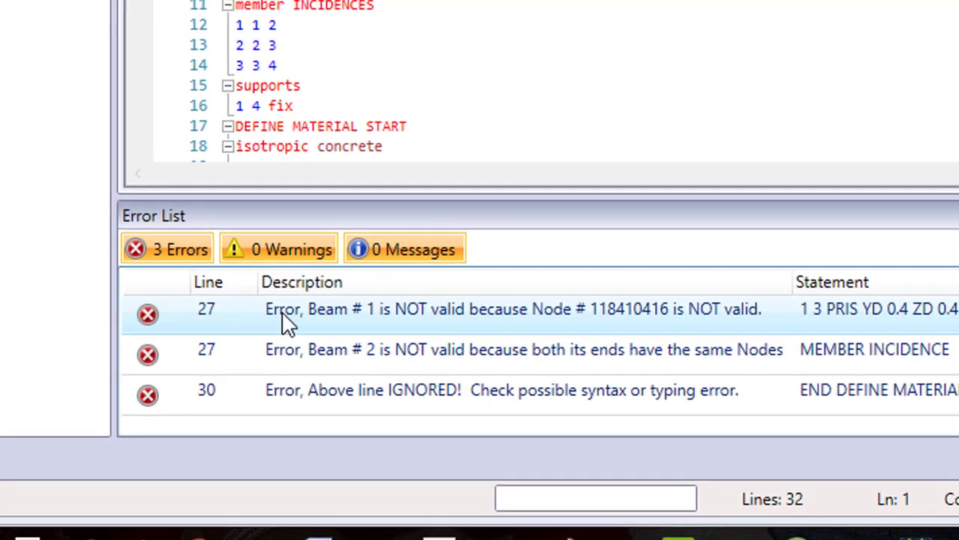
double_click(287, 322)
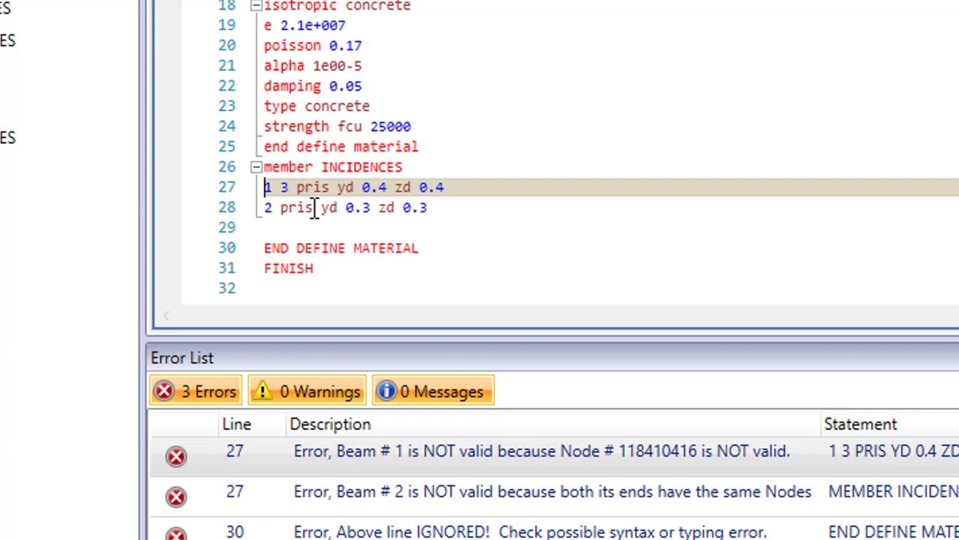
click(284, 191)
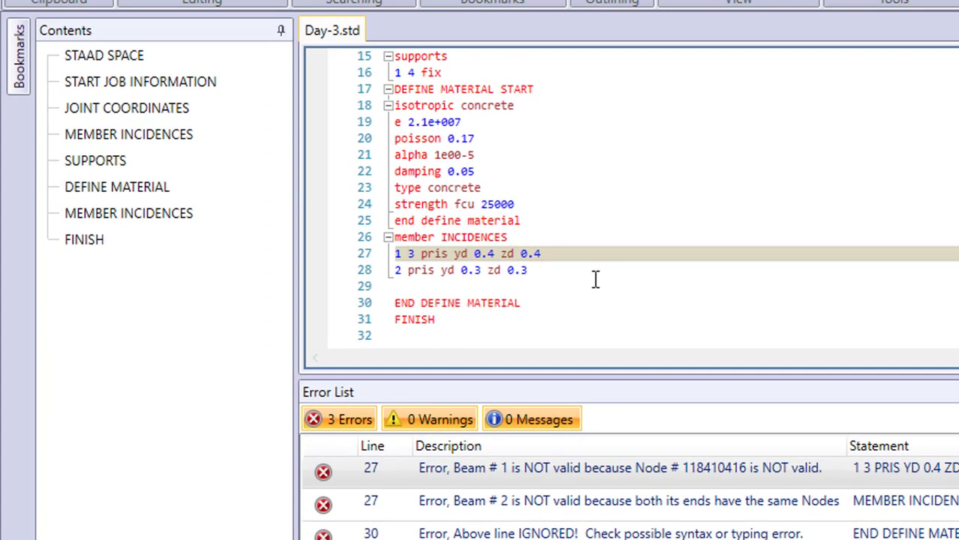
Step: Change the line 26 heading from member INCIDENCES to member property and remove the blank line
click(544, 237)
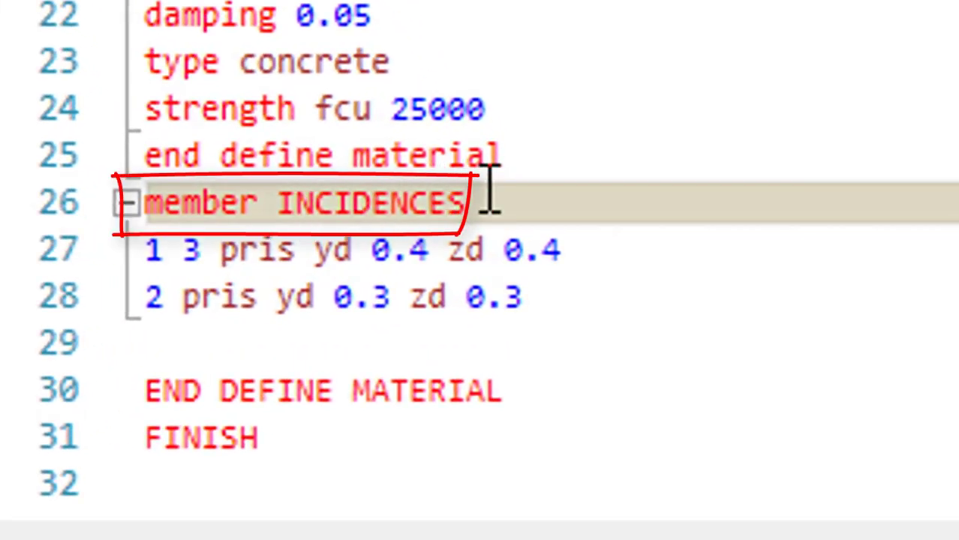
key(BackSpace)
key(BackSpace)
key(BackSpace)
key(BackSpace)
key(BackSpace)
key(BackSpace)
key(BackSpace)
key(BackSpace)
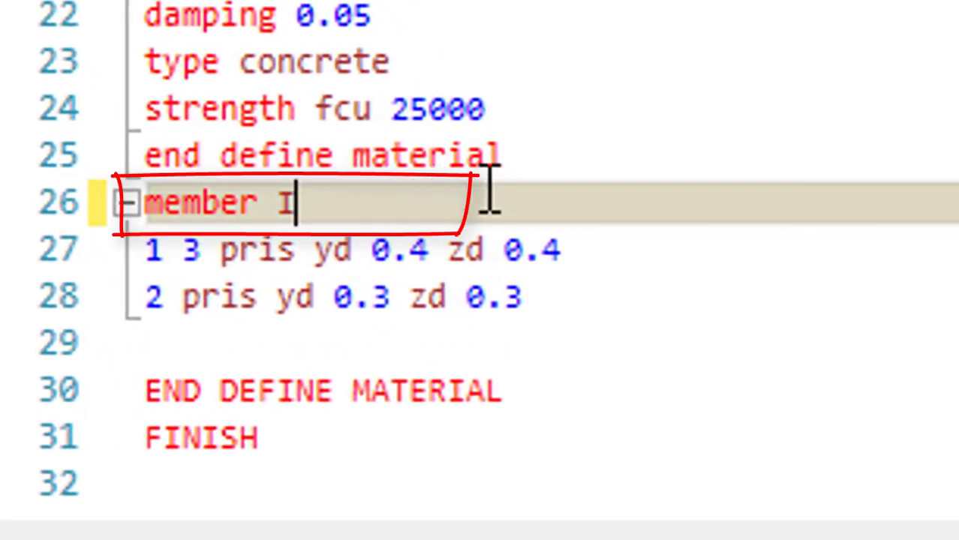
key(BackSpace)
text(prop)
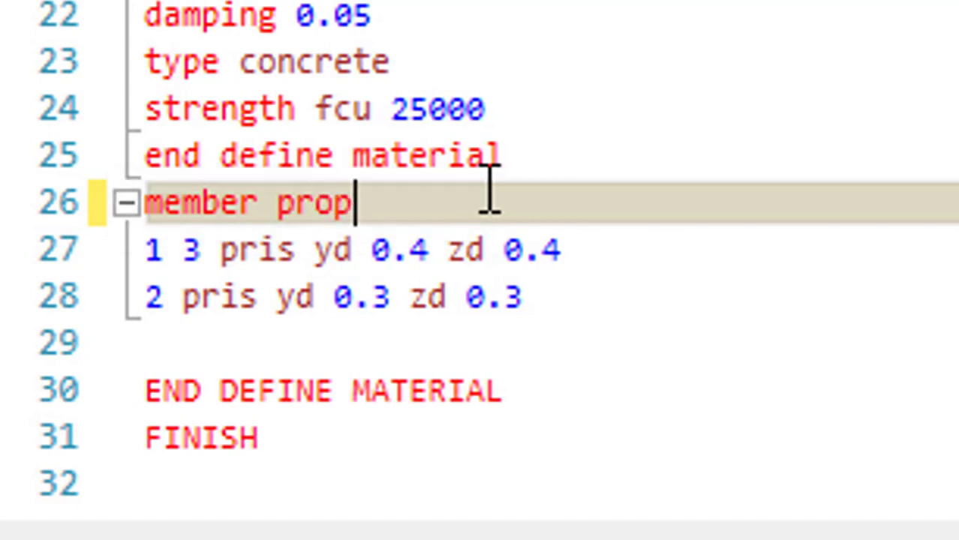
text(erty)
key(Return)
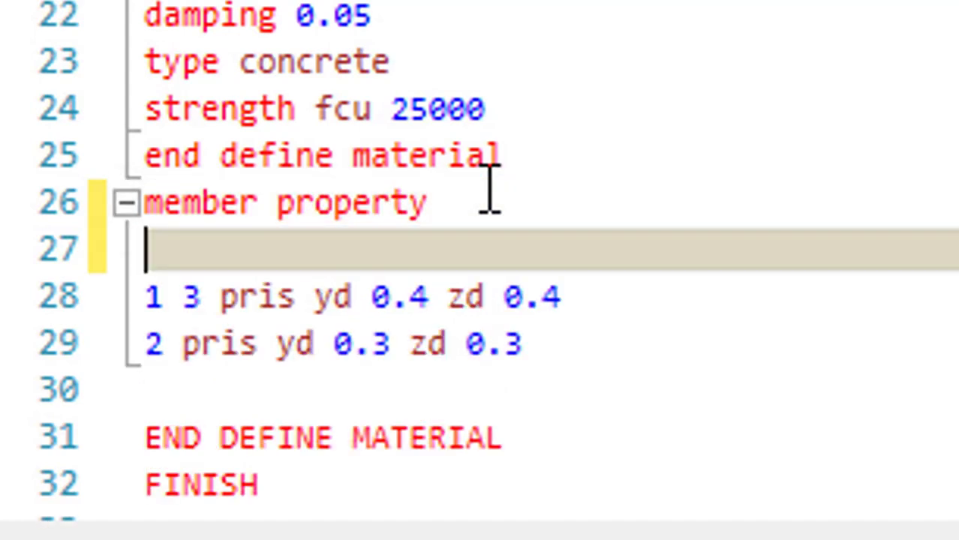
key(Delete)
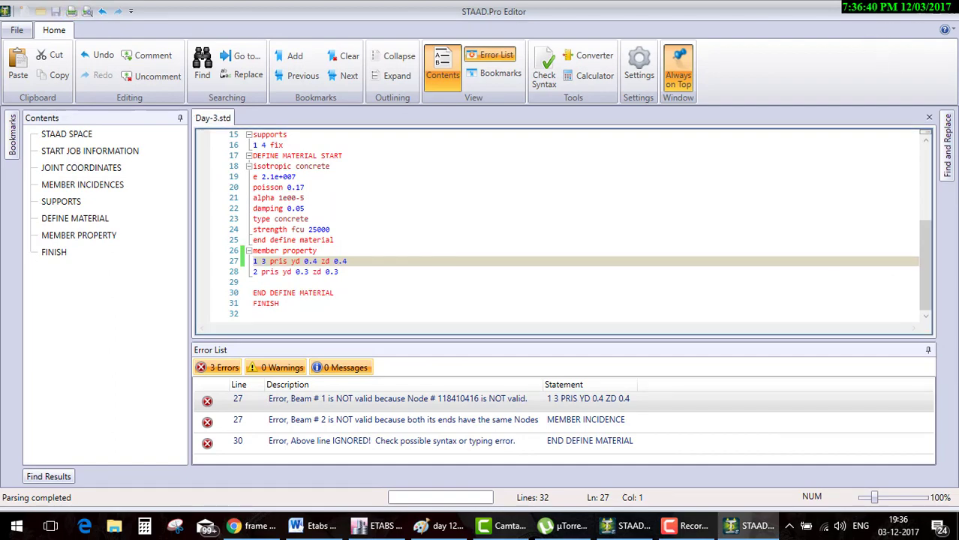
Step: Reopen the input file at the error and move the member property block below END DEFINE MATERIAL
click(79, 12)
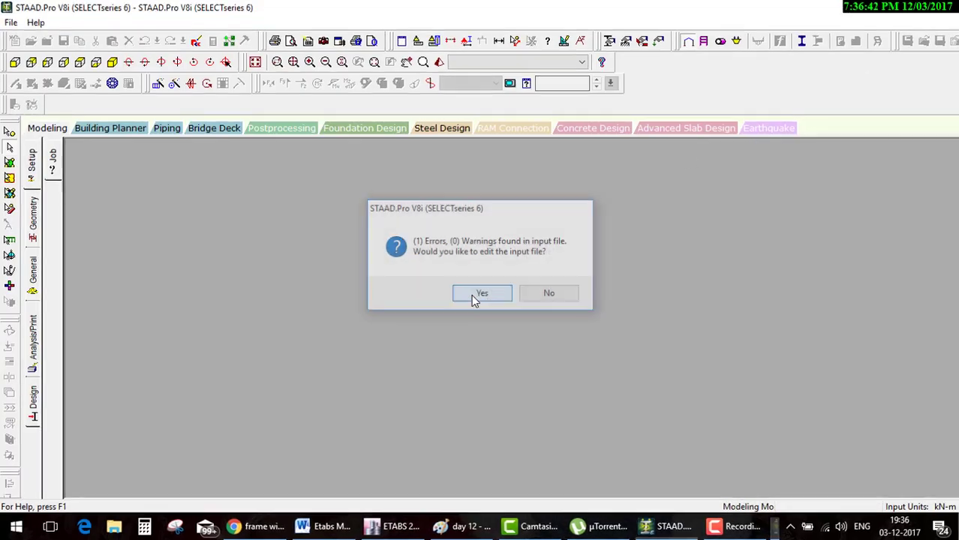
click(472, 297)
double_click(490, 515)
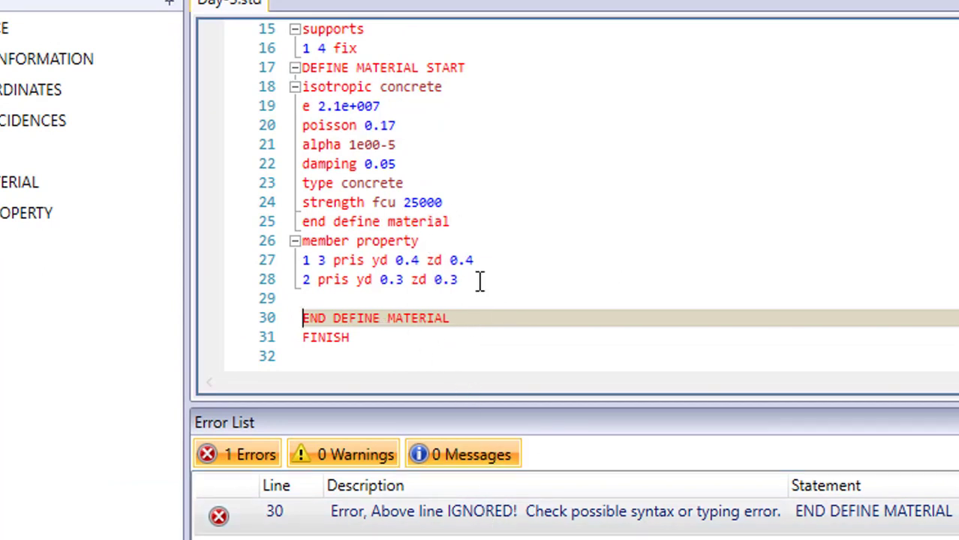
drag(479, 279, 412, 279)
shift+click(284, 246)
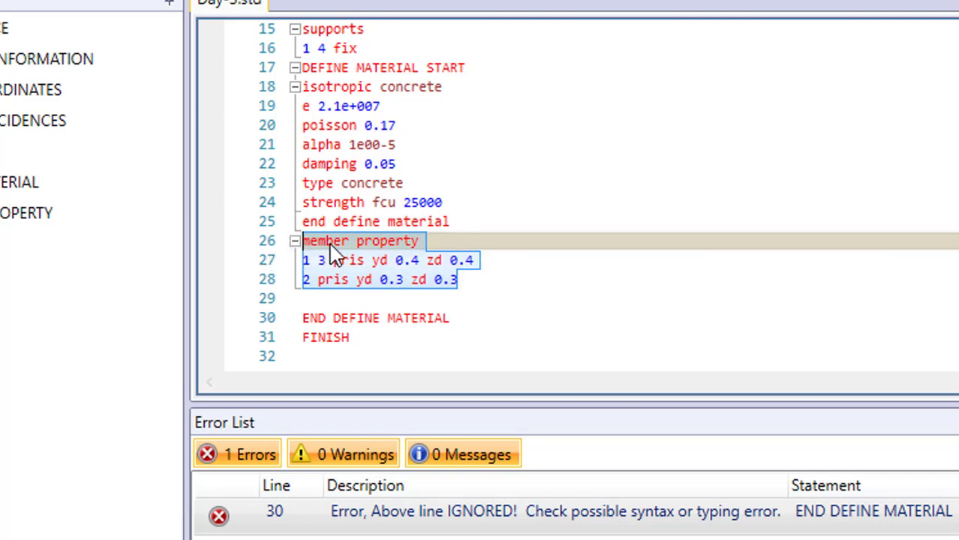
key(Delete)
click(468, 324)
key(Return)
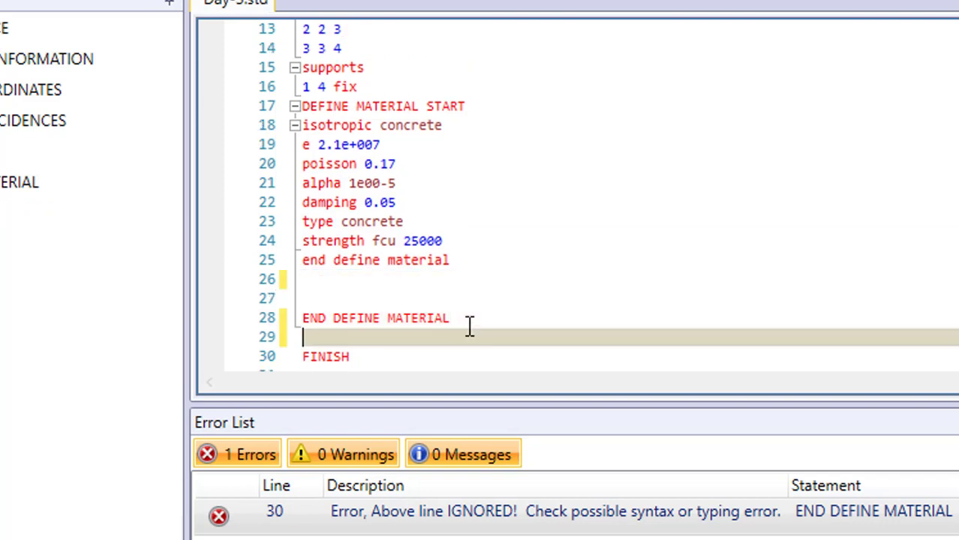
text(member property 1 3 pris yd 0.4 zd 0.4 2 pris yd 0.3 zd 0.3)
Step: Delete the duplicate lowercase end define material line and leftover blank lines, then close the editor
drag(458, 241, 269, 242)
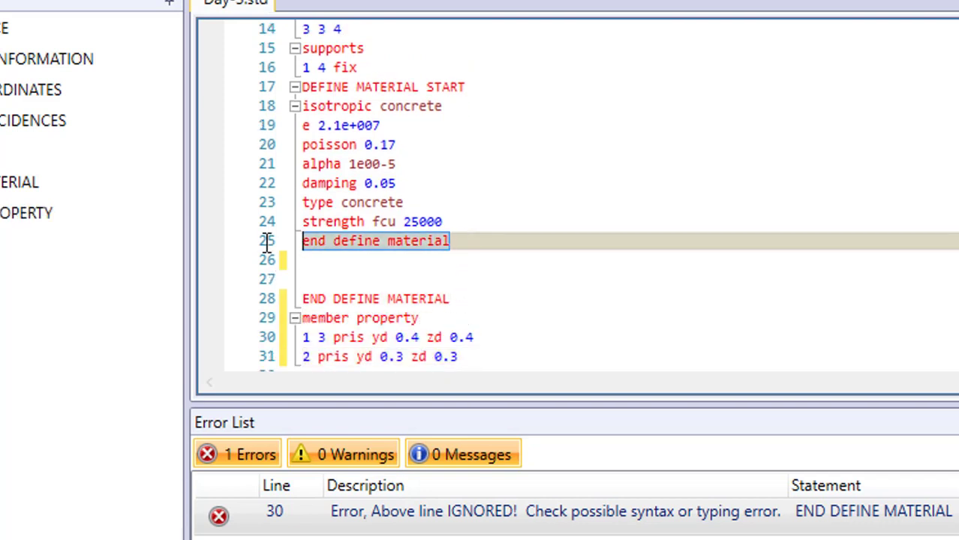
key(Delete)
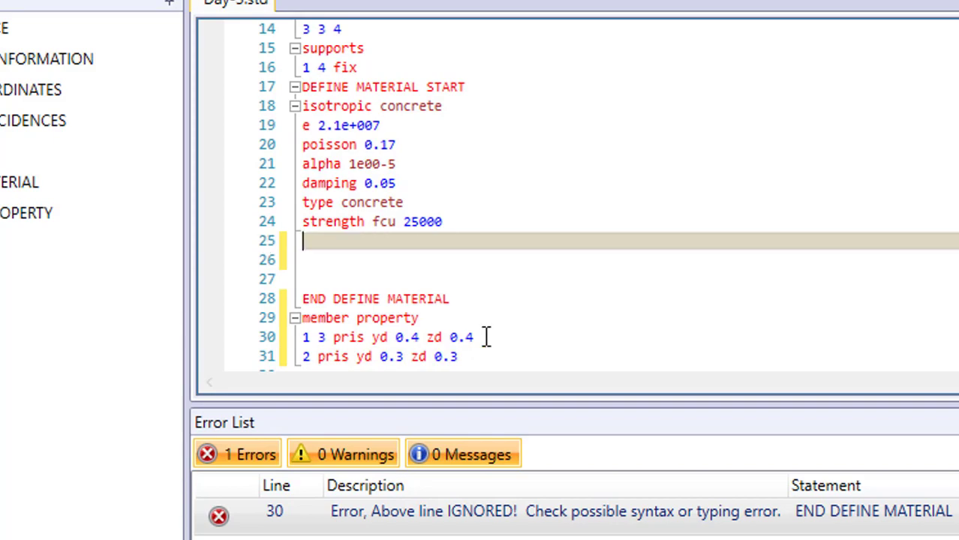
key(Delete)
key(Delete)
key(Delete)
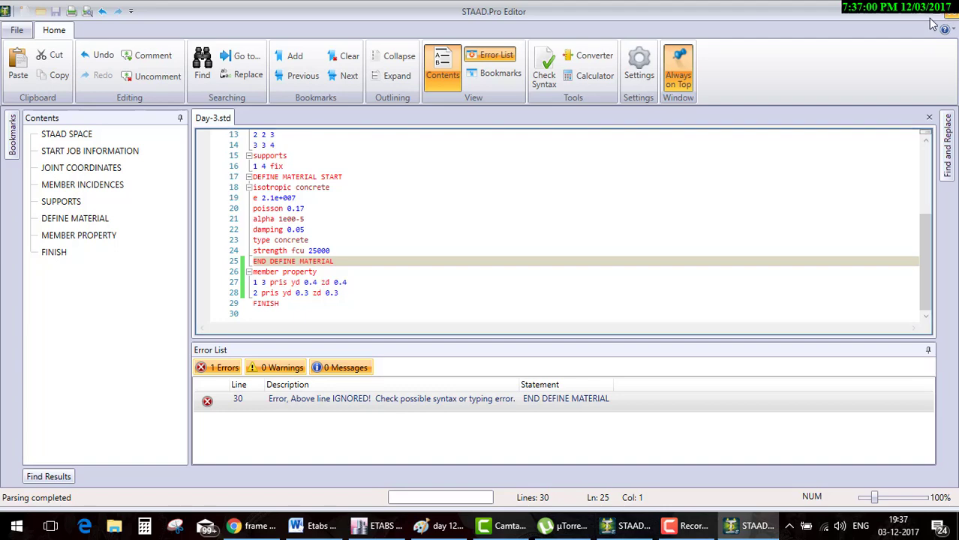
click(937, 11)
Step: Load the corrected frame, orbit its rendered 3D view to isometric, then return to the Paint sketch
click(444, 315)
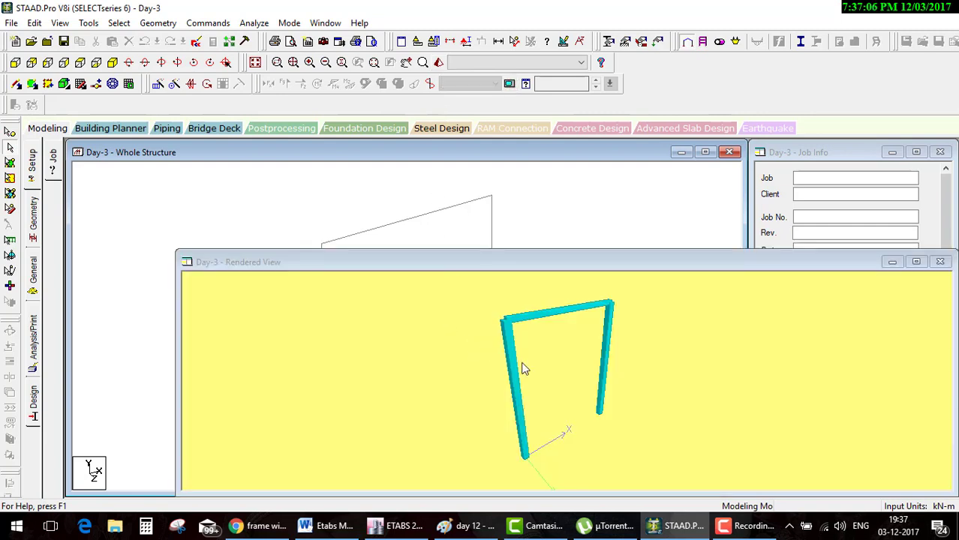
mouse_move(522, 369)
mouse_down()
mouse_move(615, 409)
mouse_move(442, 310)
mouse_move(603, 413)
mouse_up()
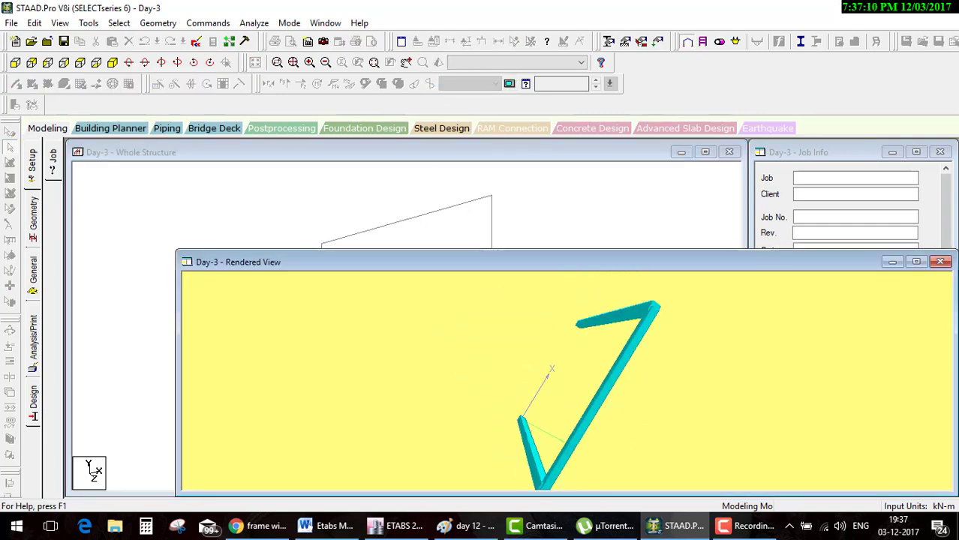
click(940, 261)
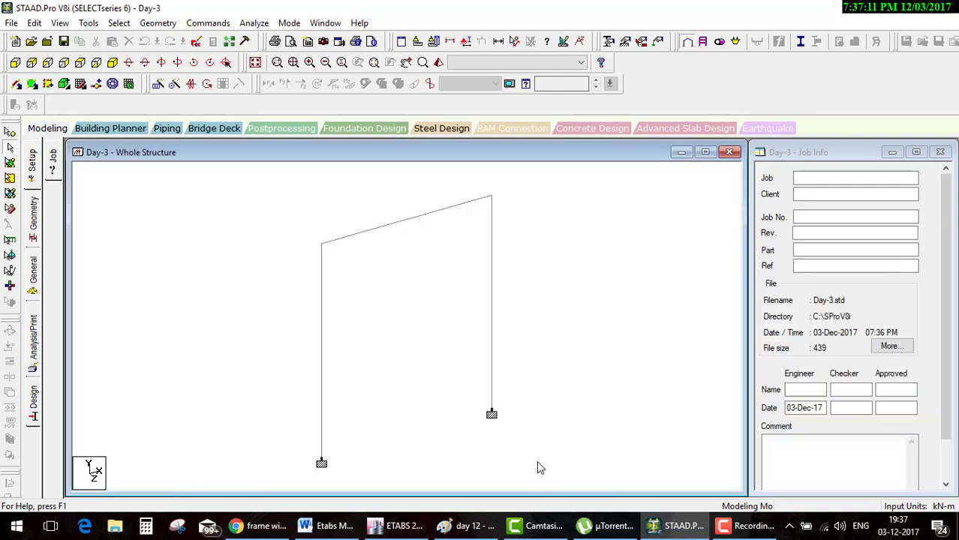
click(469, 526)
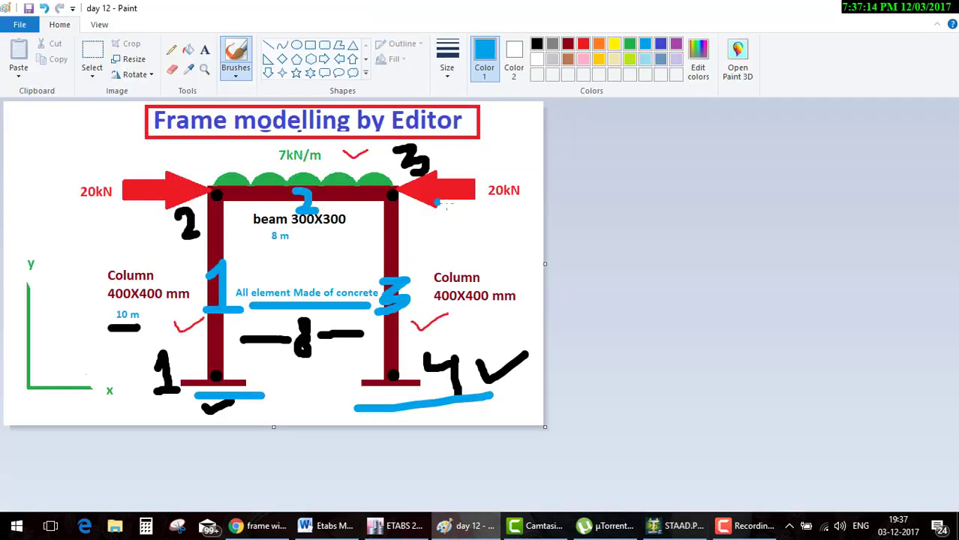
Step: Mark both 20kN joint loads on the sketch, then undo every hand-drawn annotation and return to STAAD.Pro
mouse_move(438, 203)
mouse_down()
mouse_move(445, 222)
mouse_move(517, 189)
mouse_up()
drag(135, 232, 208, 216)
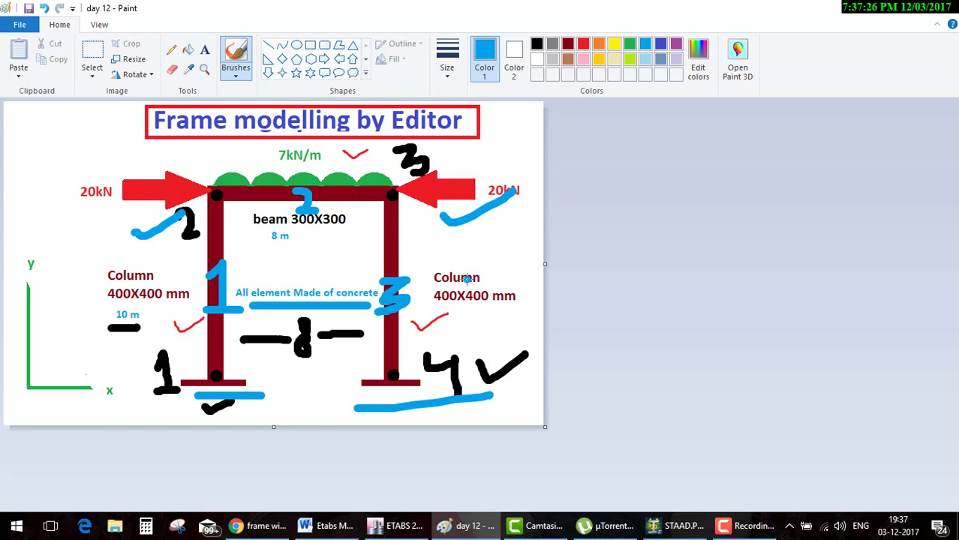
key(ctrl+z)
key(ctrl+z)
key(ctrl+z)
key(ctrl+z)
key(ctrl+z)
key(ctrl+z)
key(ctrl+z)
key(ctrl+z)
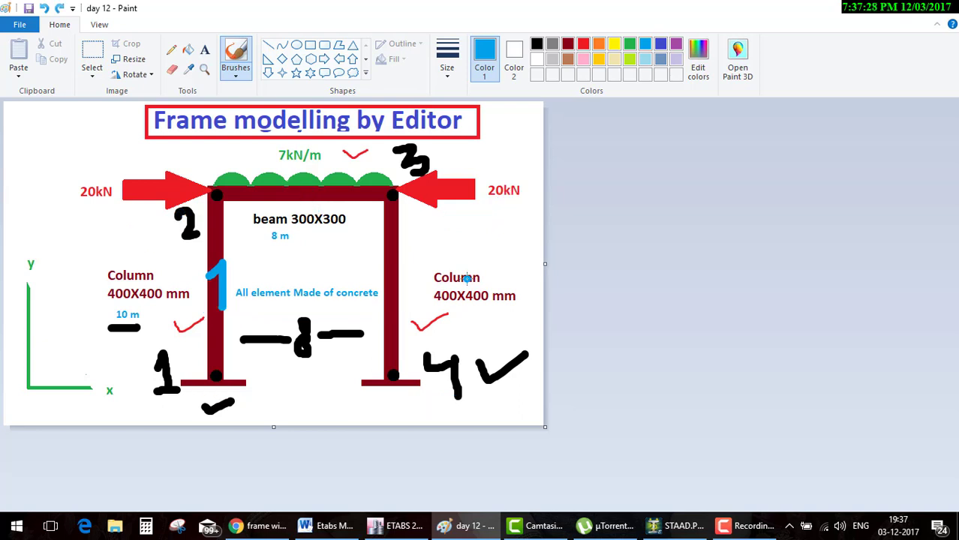
key(ctrl+z)
key(ctrl+z)
key(ctrl+z)
key(ctrl+z)
key(ctrl+z)
key(ctrl+z)
key(ctrl+z)
key(ctrl+z)
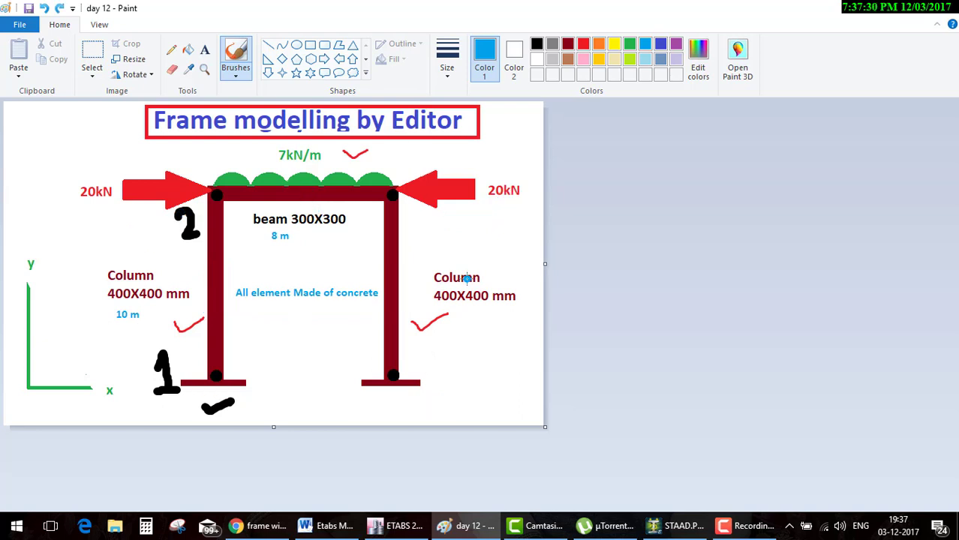
key(ctrl+z)
key(ctrl+z)
key(ctrl+z)
key(ctrl+z)
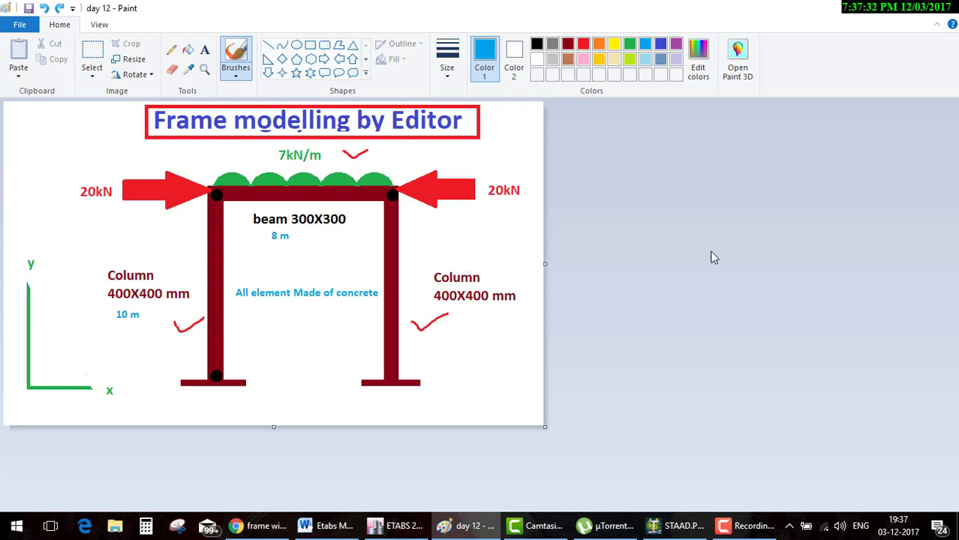
click(677, 526)
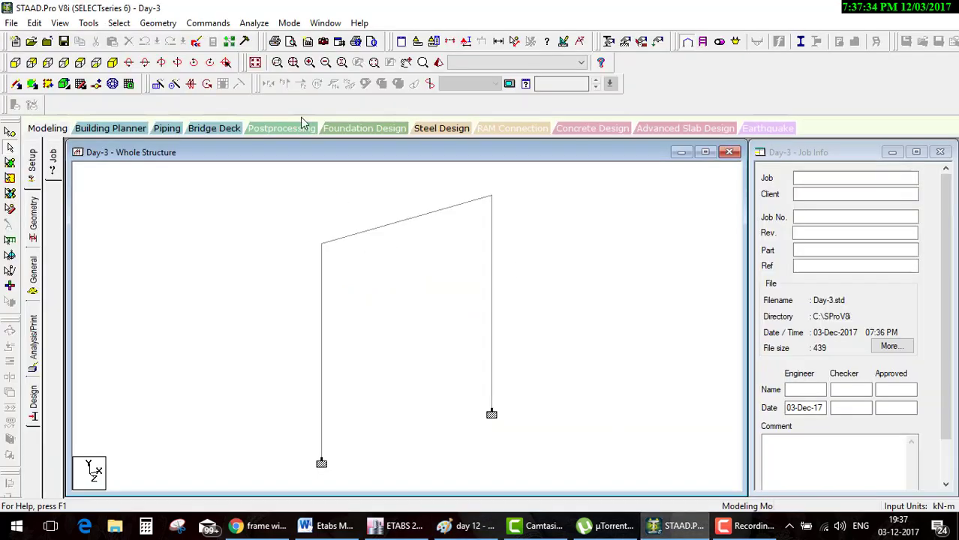
Step: Add 'Load 1 loadtype dead title dead load' before FINISH in the input file
click(215, 42)
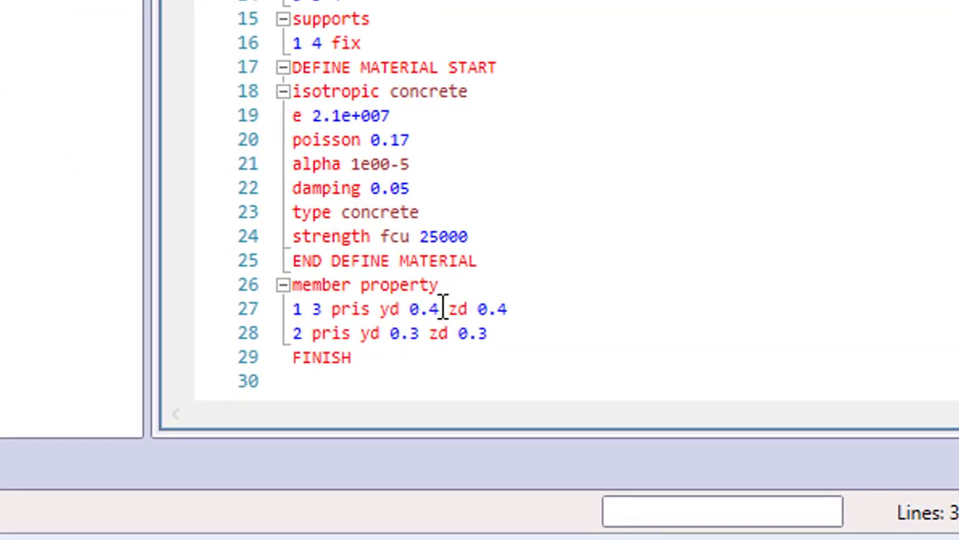
click(525, 332)
key(Return)
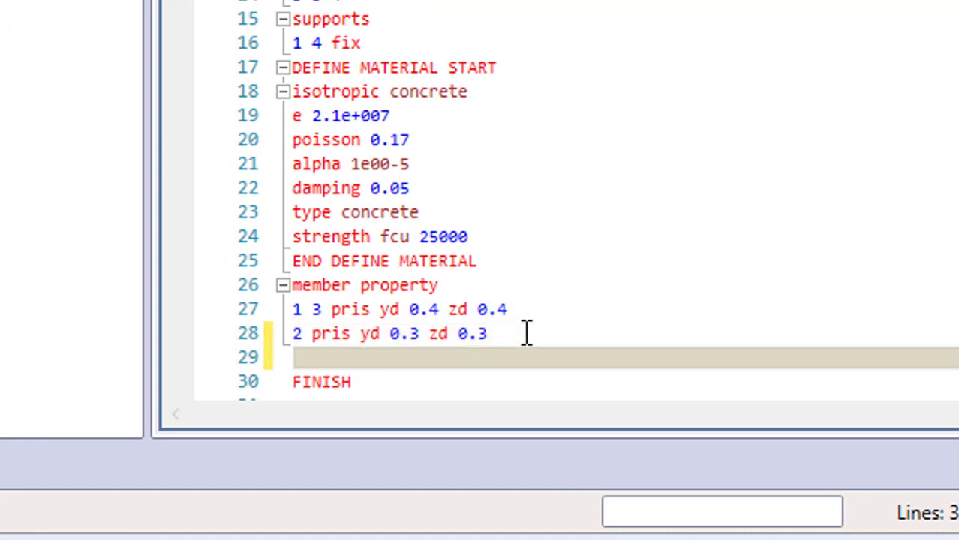
text(Load 1)
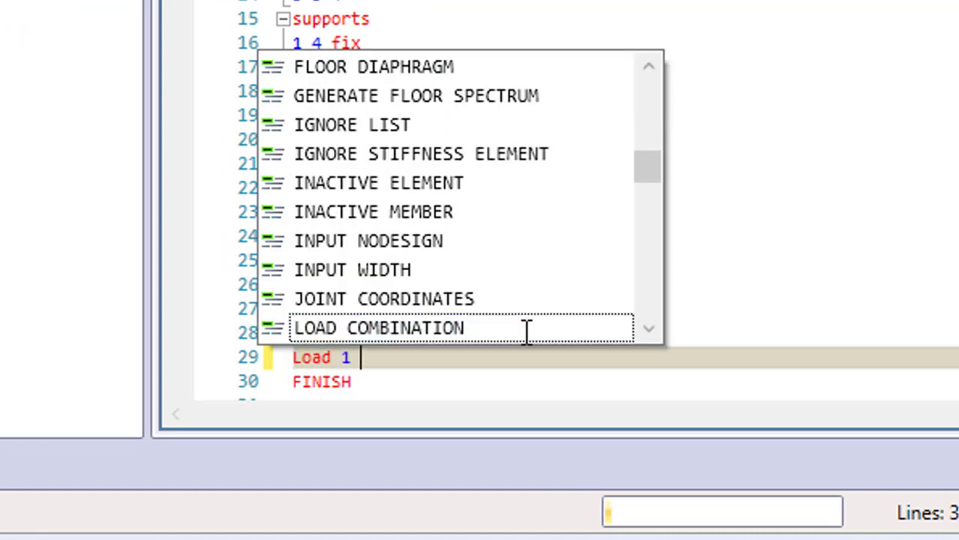
text(load ty)
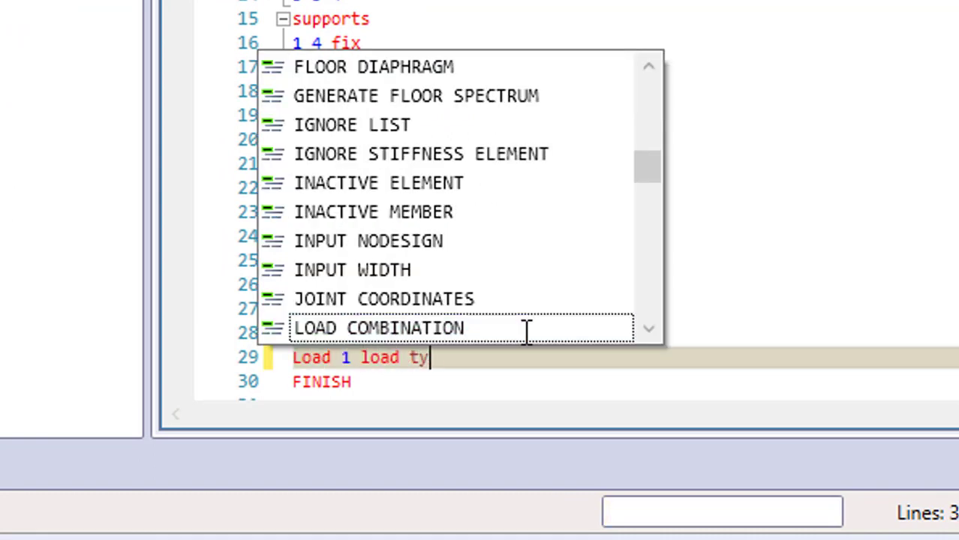
key(BackSpace)
key(BackSpace)
key(BackSpace)
text(t)
text(ype dead)
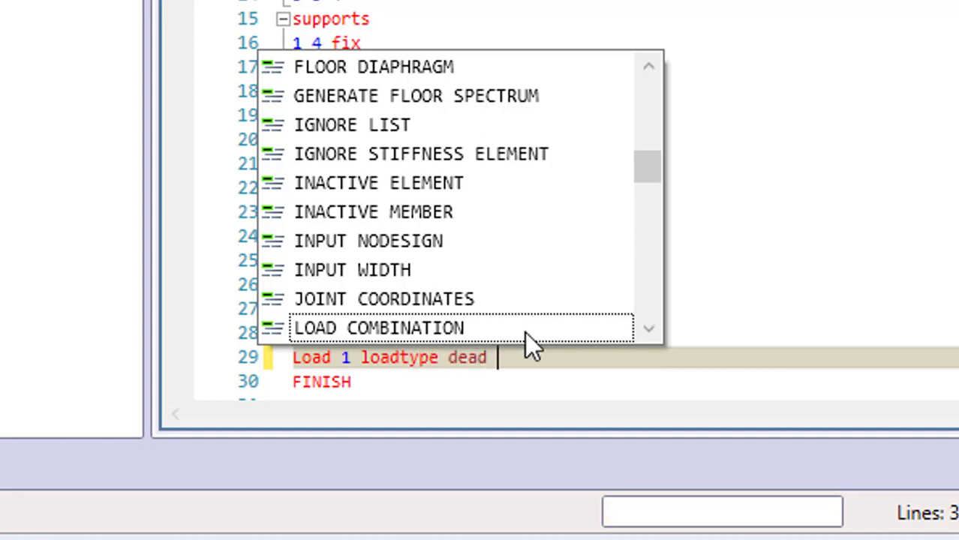
text( title )
text(dead l)
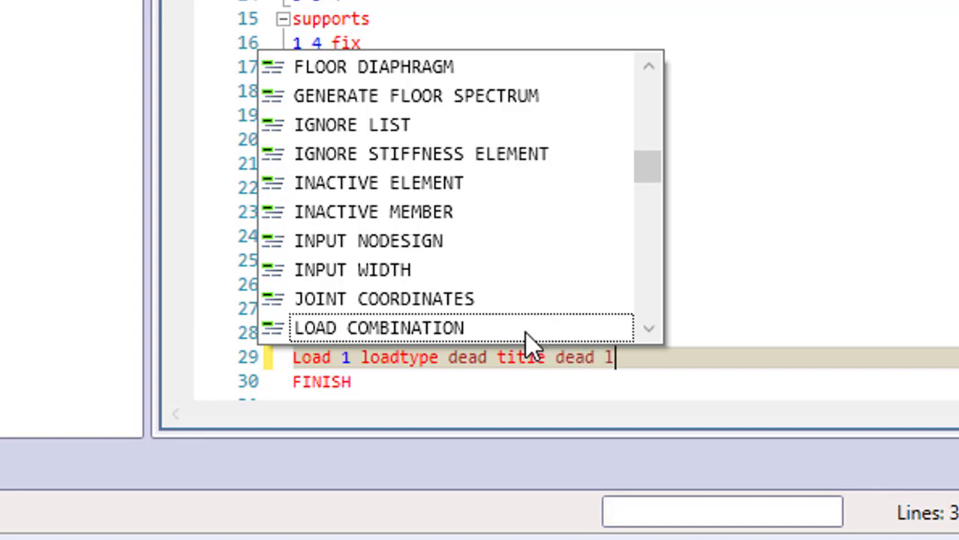
text(oad)
key(Return)
Step: Add a member load '2 uni gy -7' under the dead case and save Day-3.std
text(m)
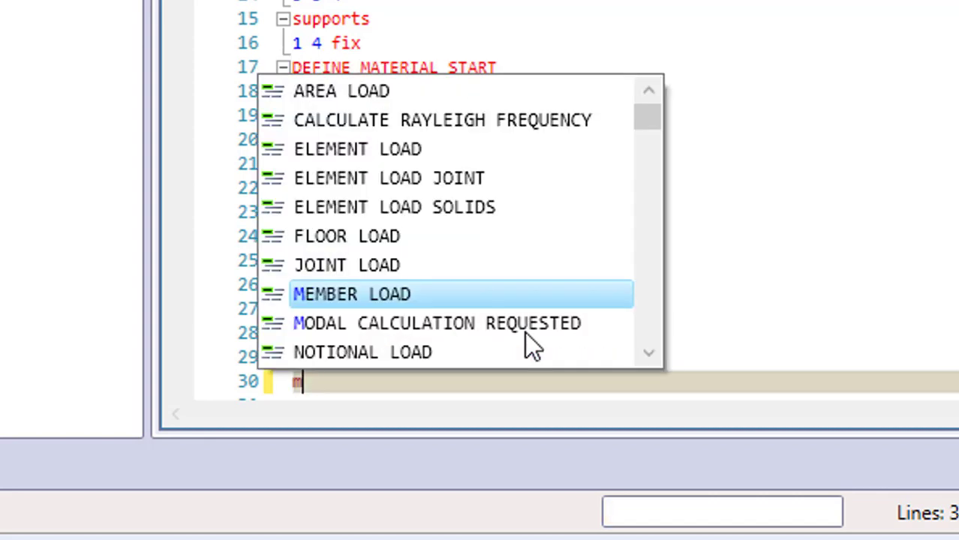
text(ember l)
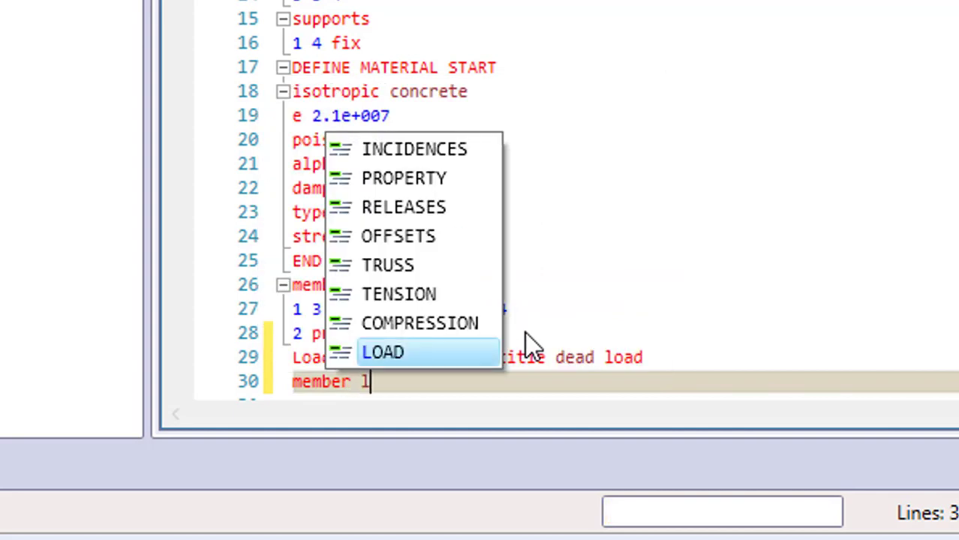
text(oad)
key(Return)
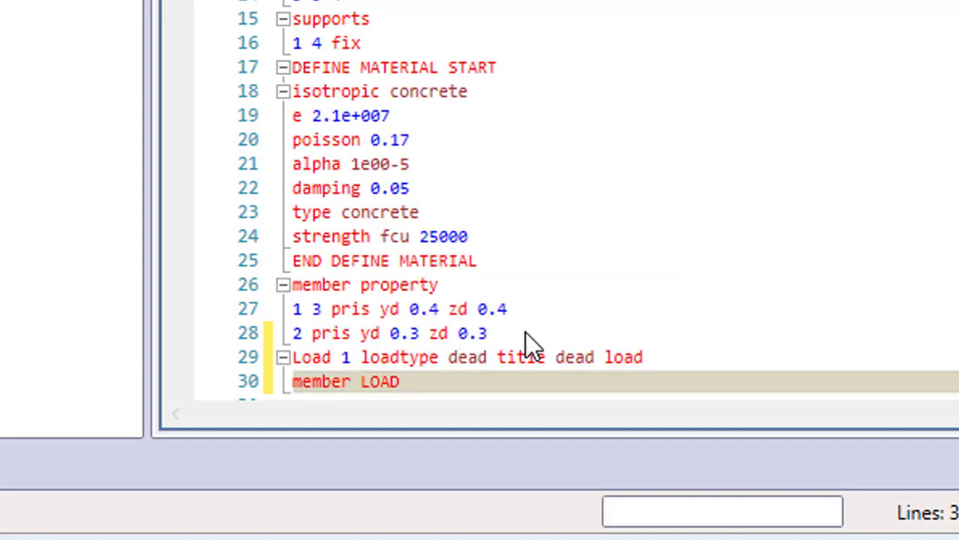
key(Return)
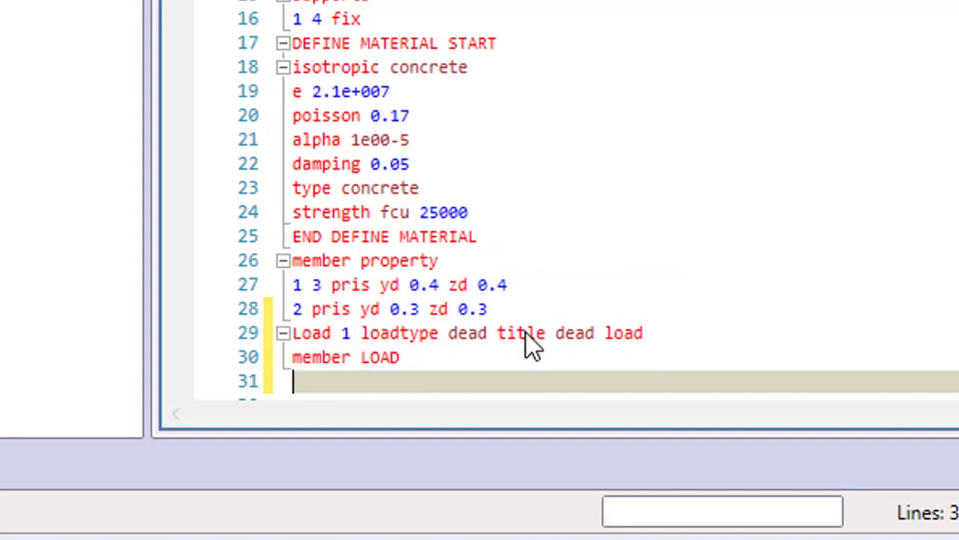
text(2)
text( uni)
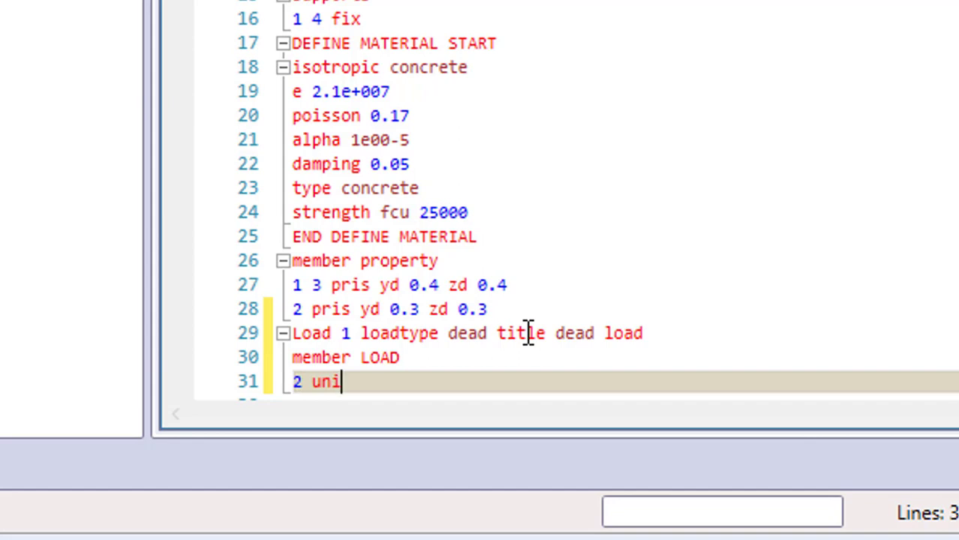
text( gy )
text(-7)
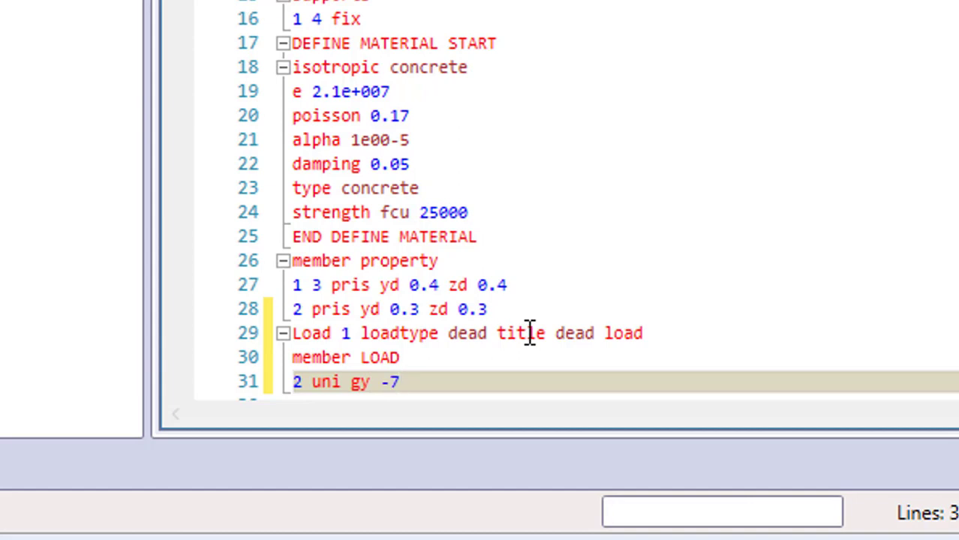
key(ctrl+s)
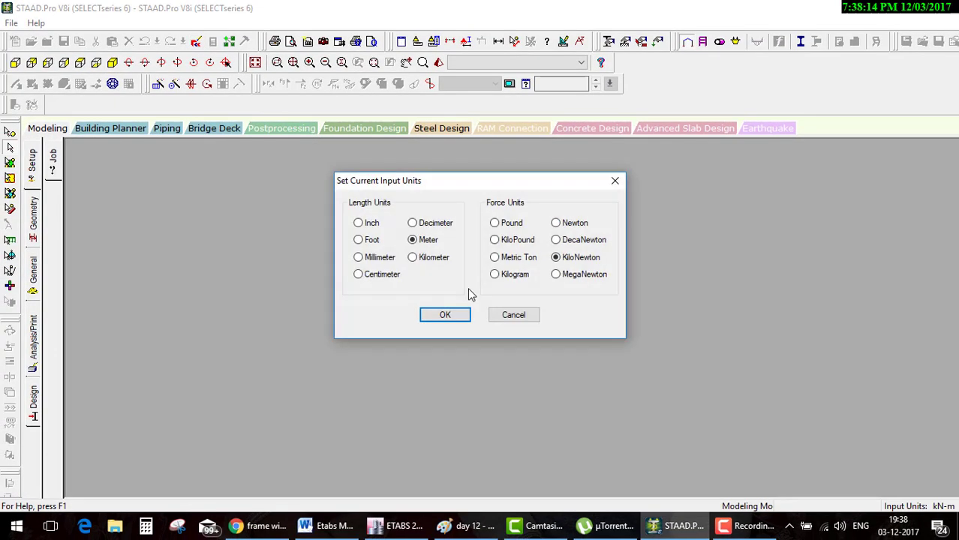
Step: Display DEAD LOAD's UNI GY -7 kN/m beam load in front elevation, then reopen Day-3.std in the editor
click(445, 315)
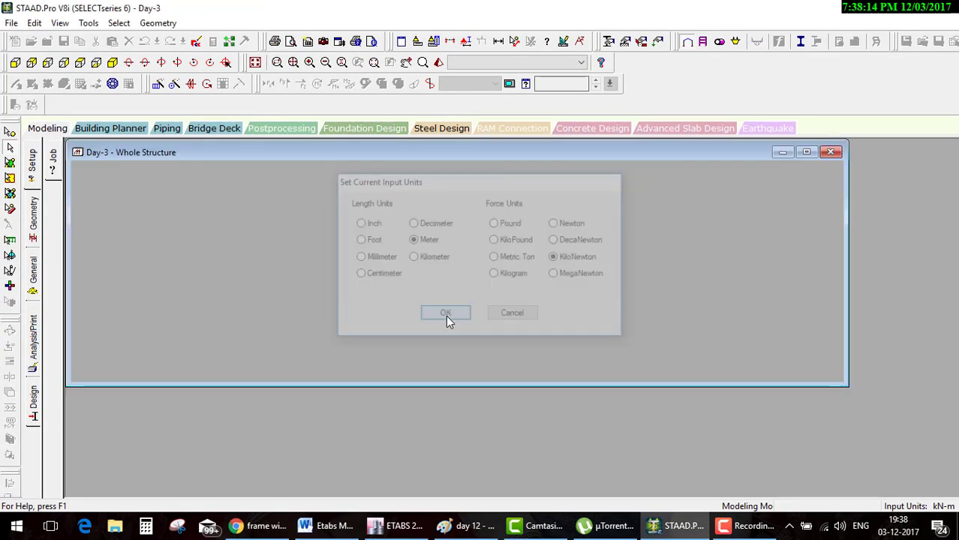
click(33, 291)
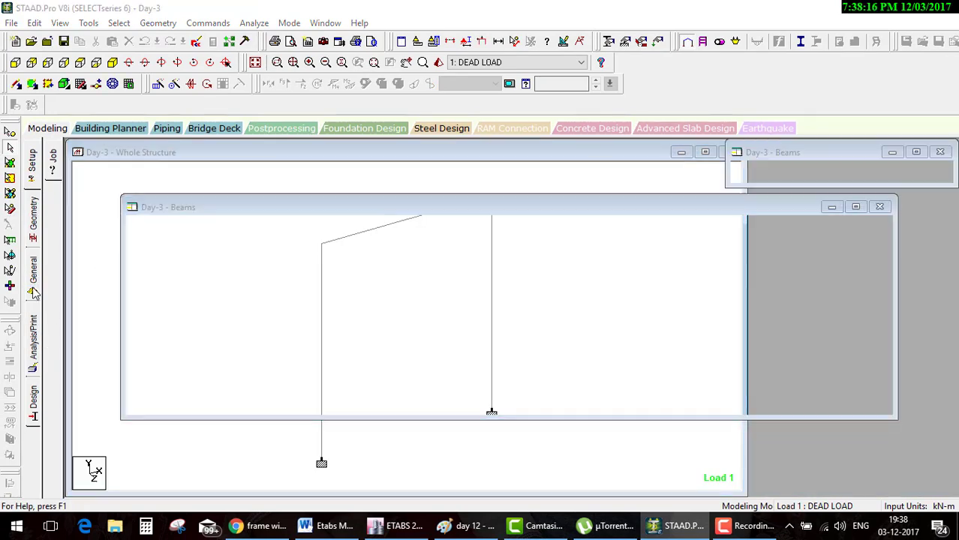
click(54, 338)
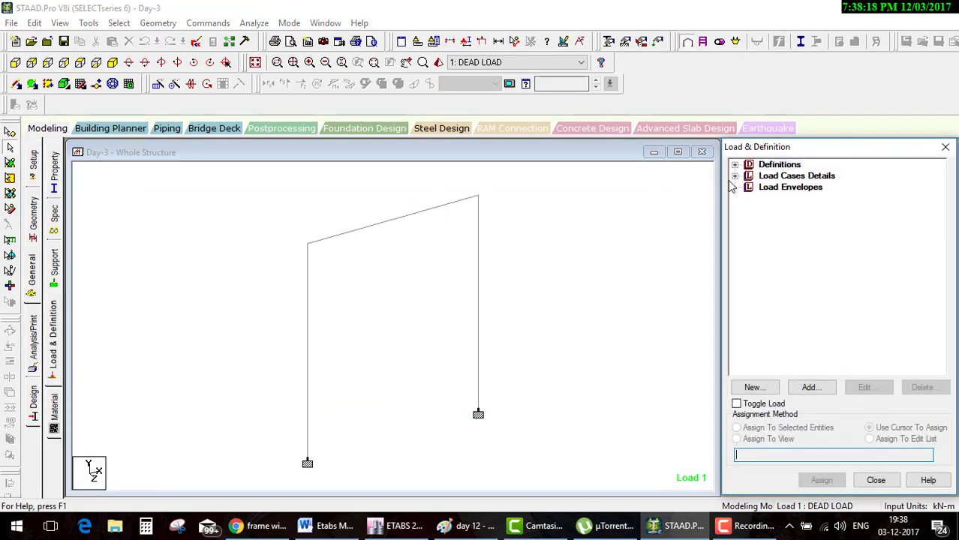
click(733, 177)
click(747, 187)
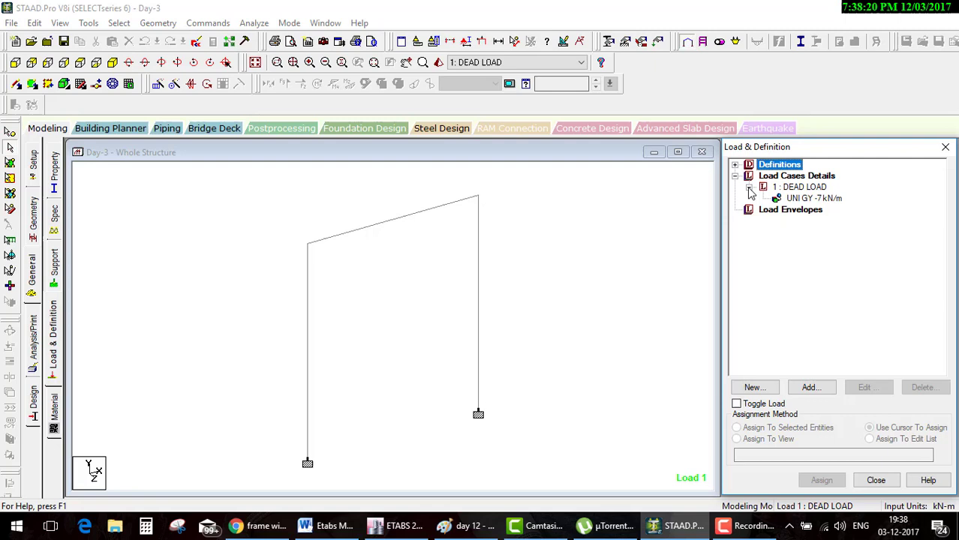
click(810, 198)
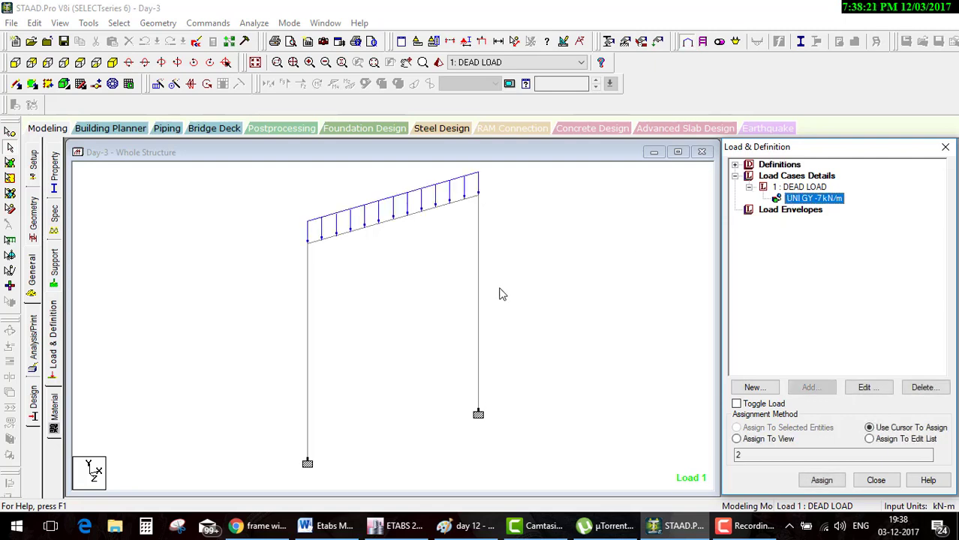
click(19, 64)
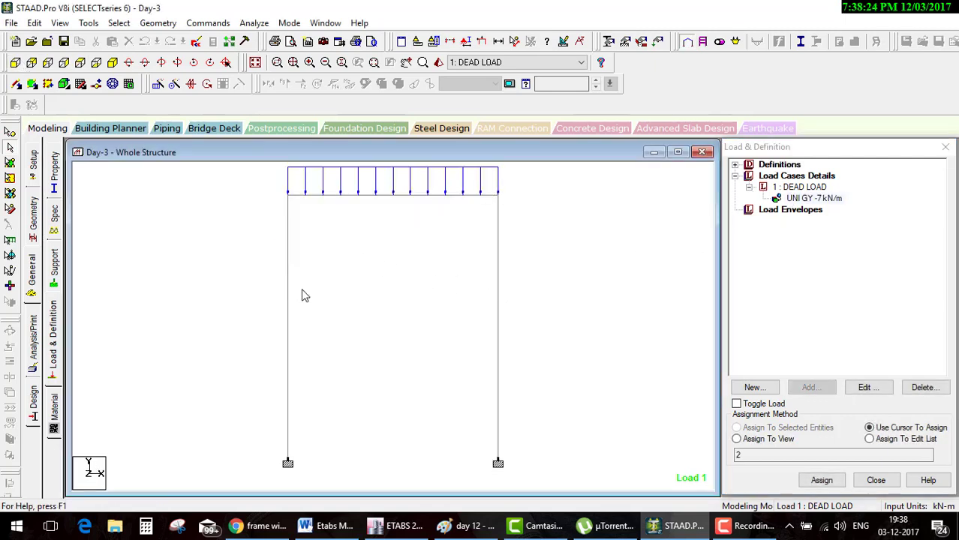
click(196, 41)
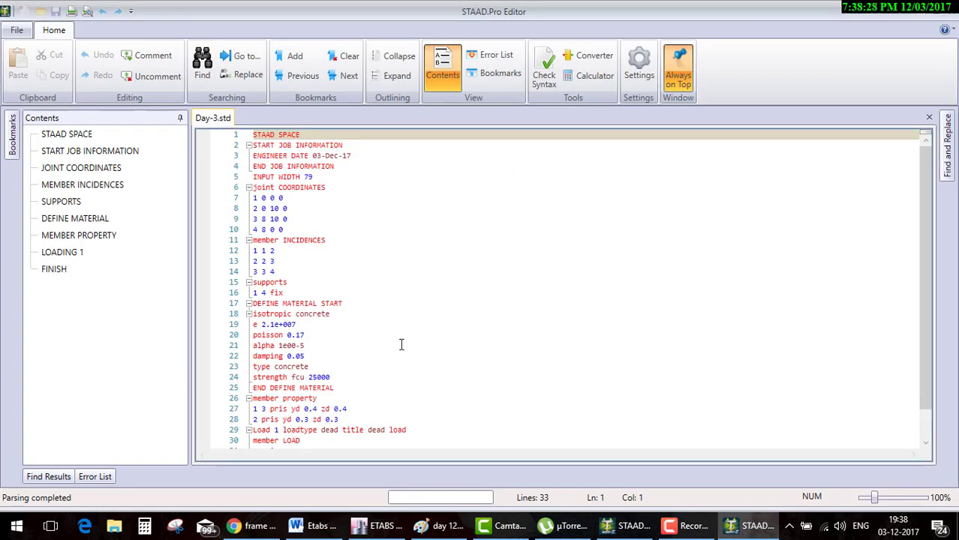
Step: Add a JOINT LOAD block with '2 fx 10' below the member load, then close the editor
scroll(401, 344, down, 1)
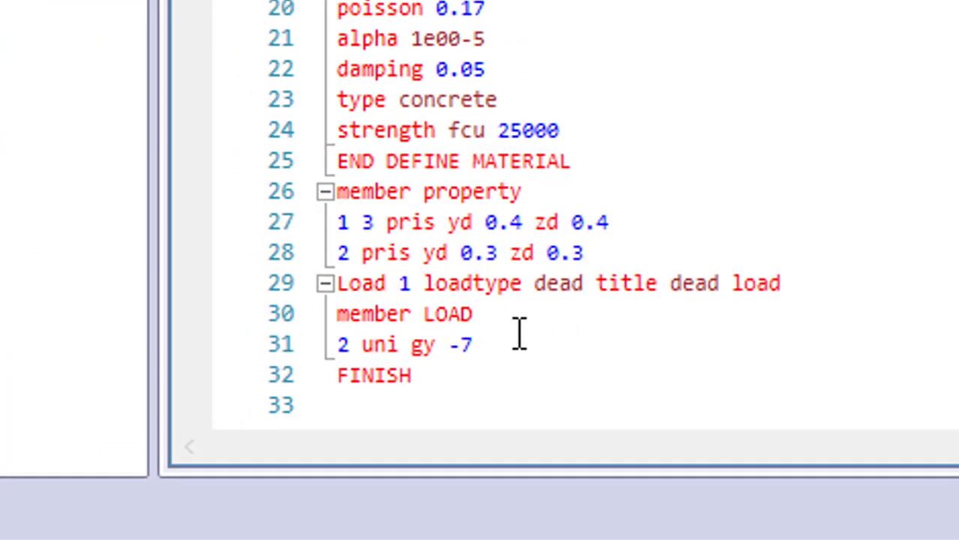
click(532, 339)
key(Return)
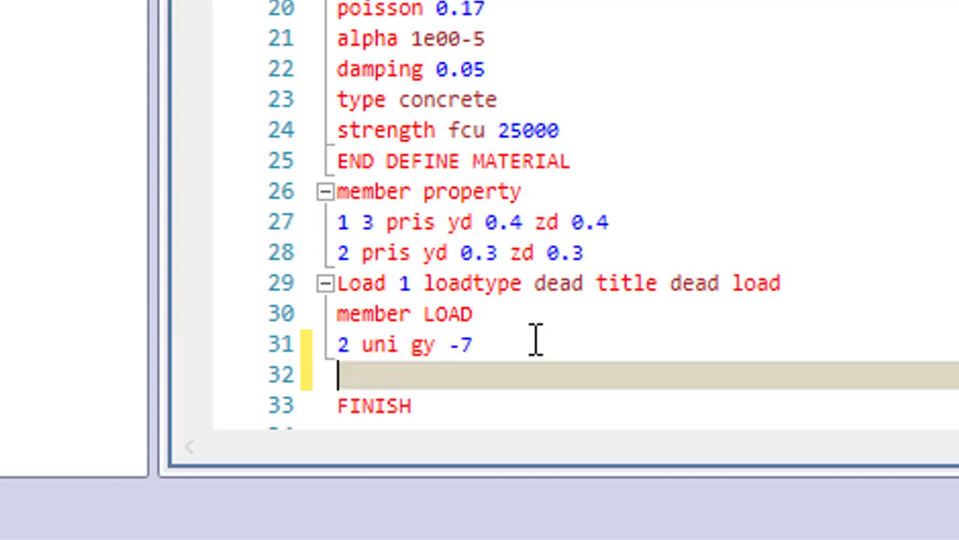
text(join)
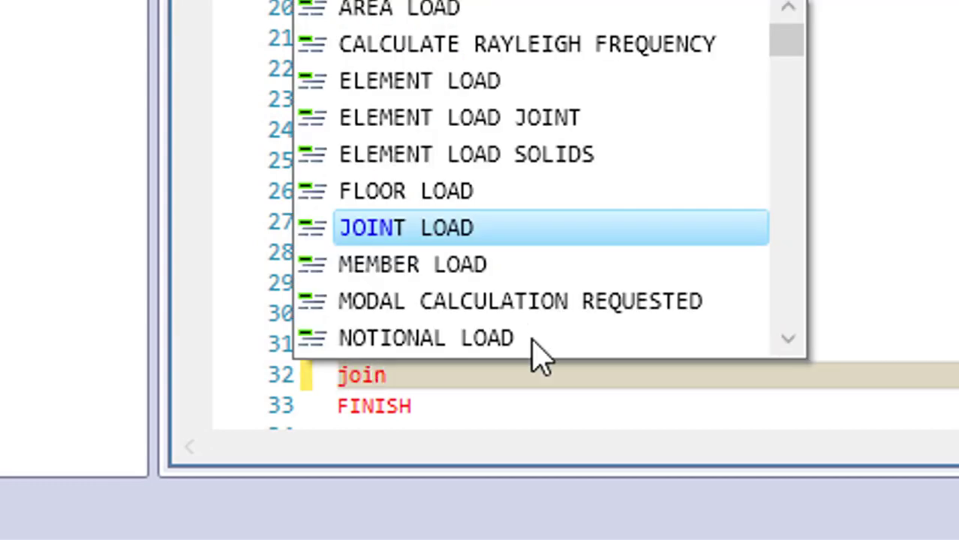
key(Return)
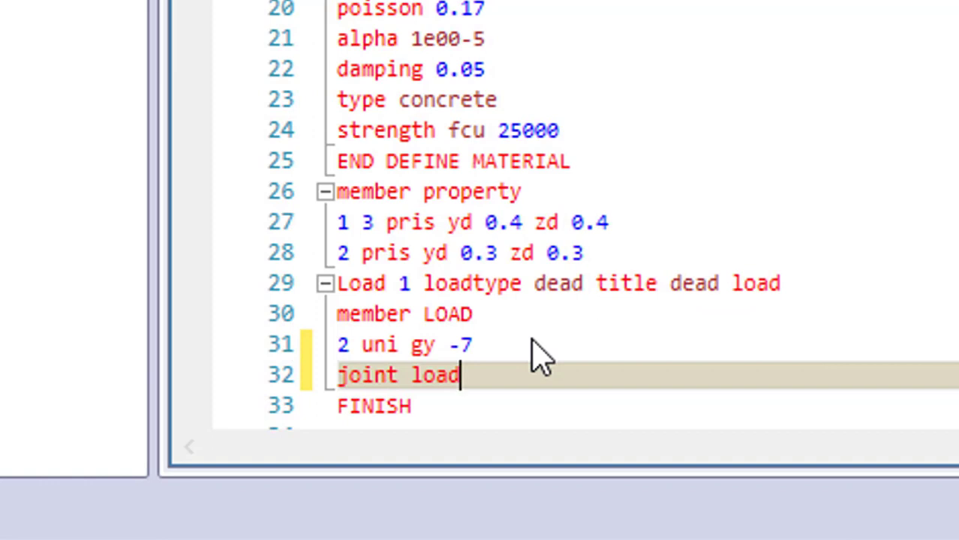
key(Return)
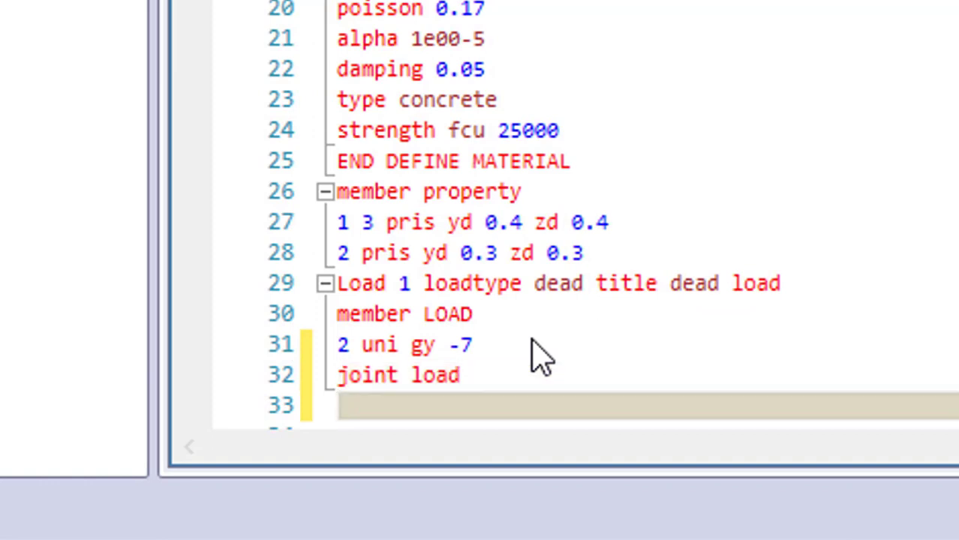
text(2)
text( fx )
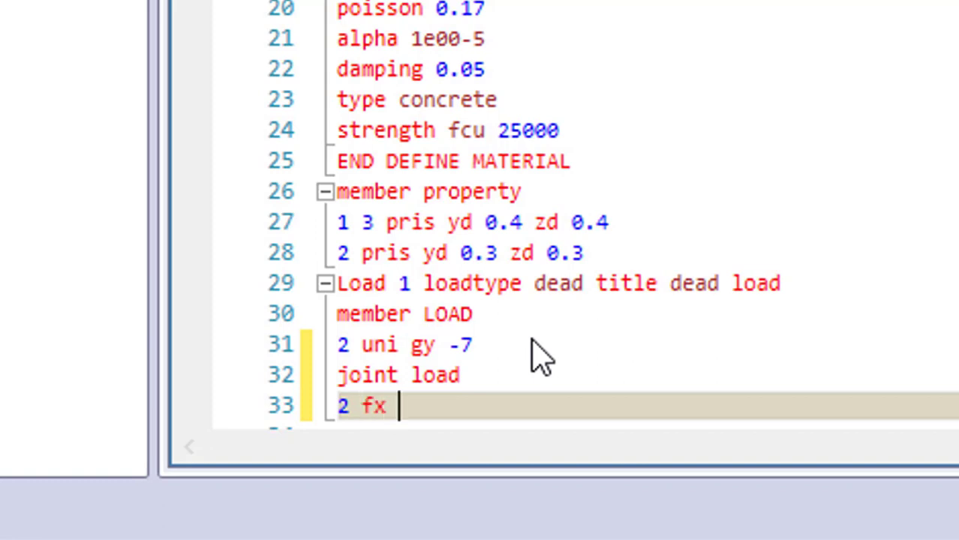
text(1)
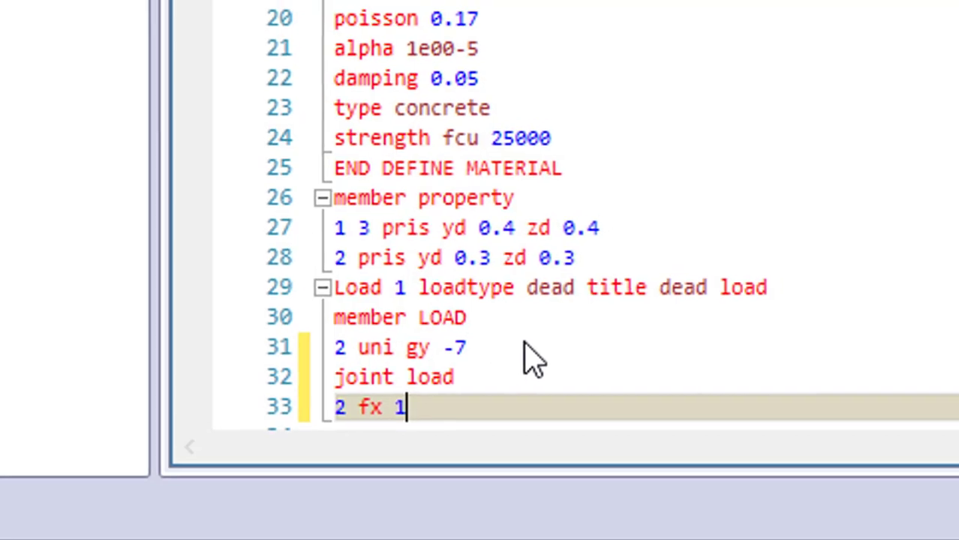
text(0)
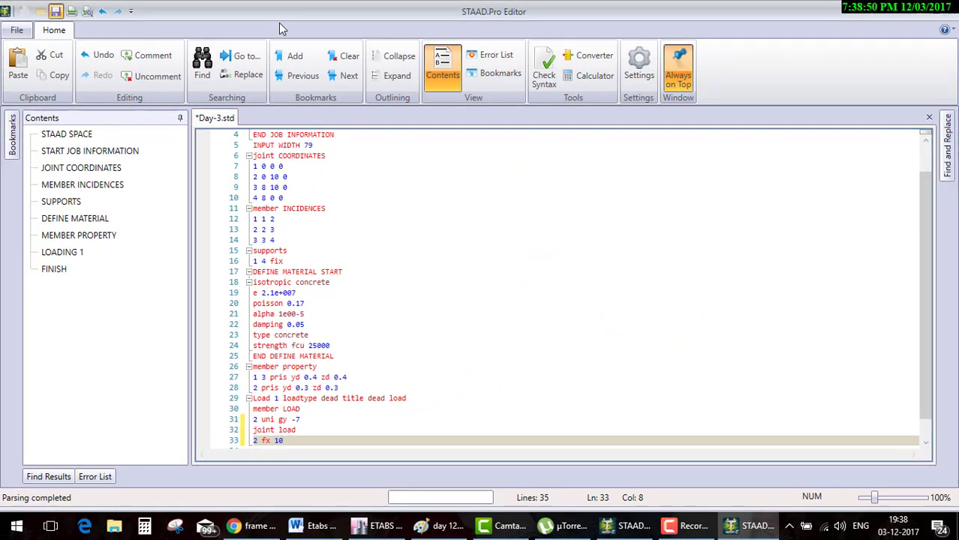
click(926, 6)
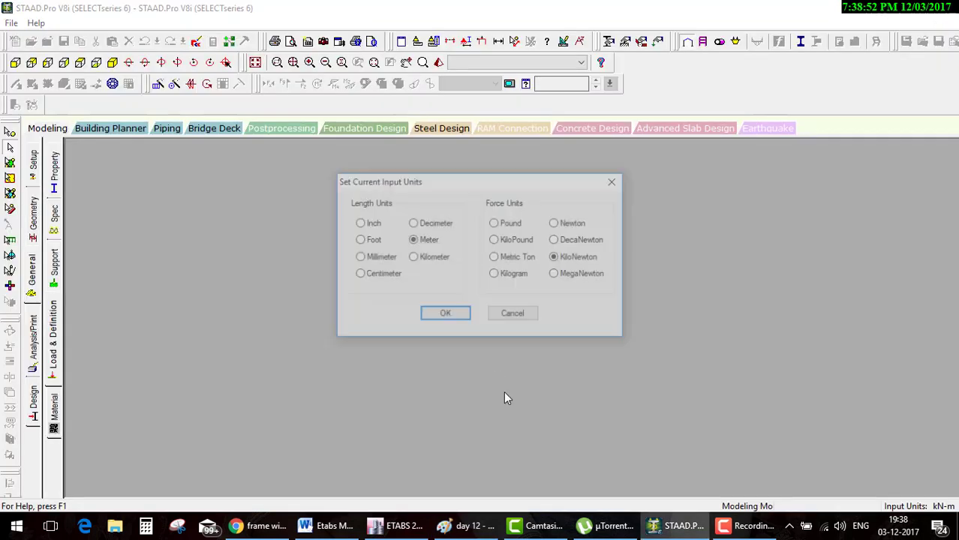
Step: Display the FX 10 kN joint load under DEAD LOAD, compare it with the Paint sketch, and reopen the editor
click(449, 315)
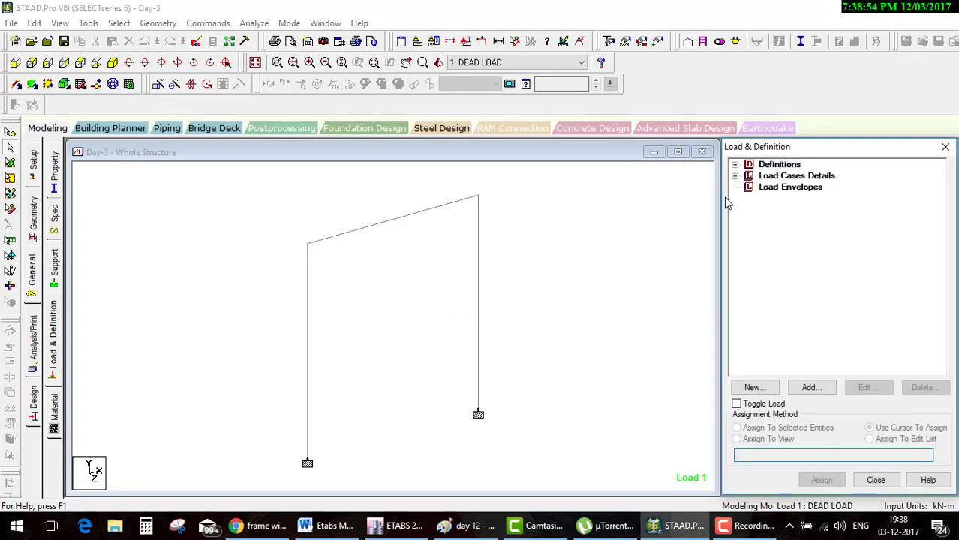
click(735, 175)
click(749, 187)
click(805, 209)
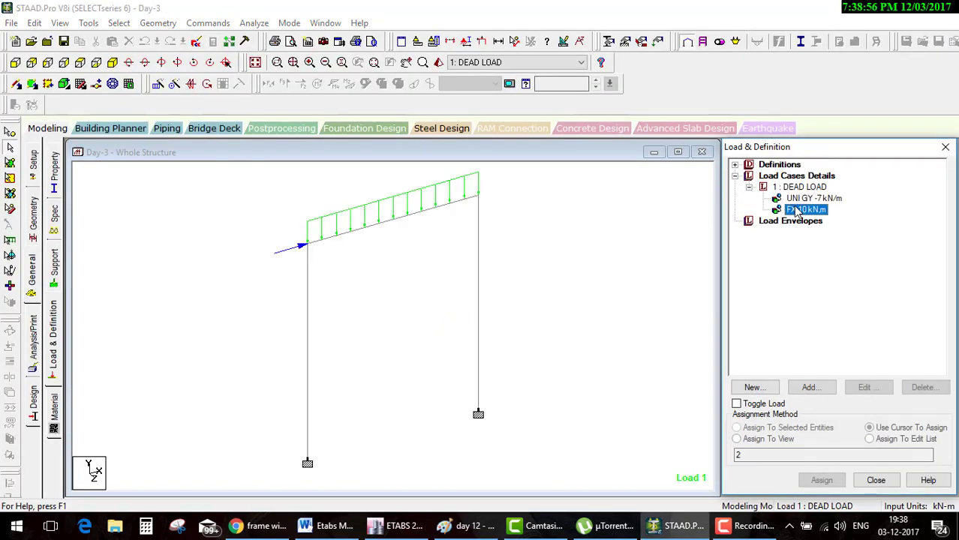
click(468, 525)
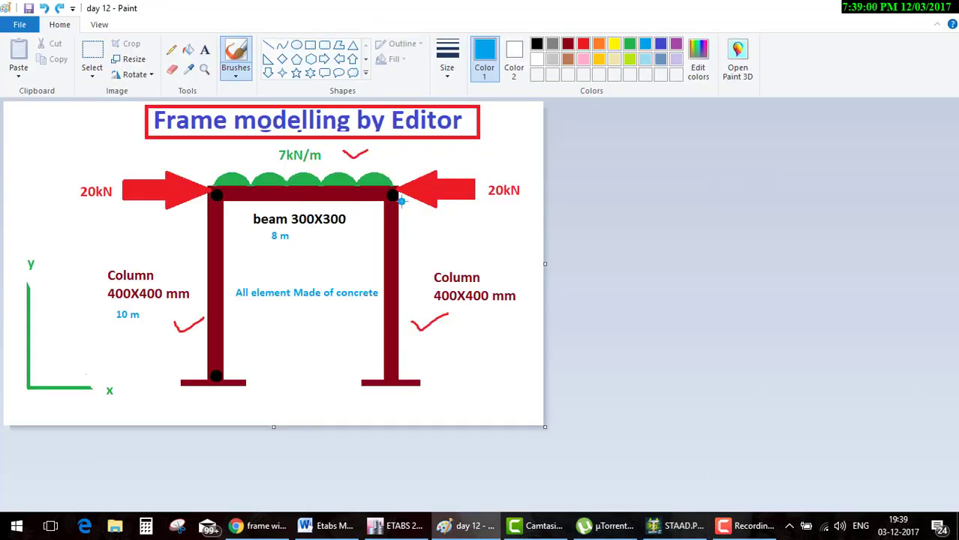
click(670, 524)
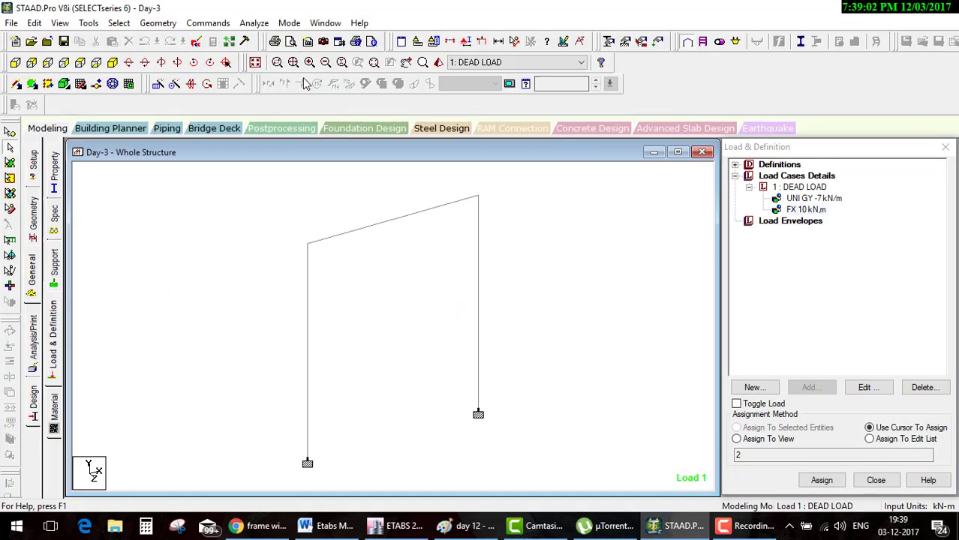
click(284, 85)
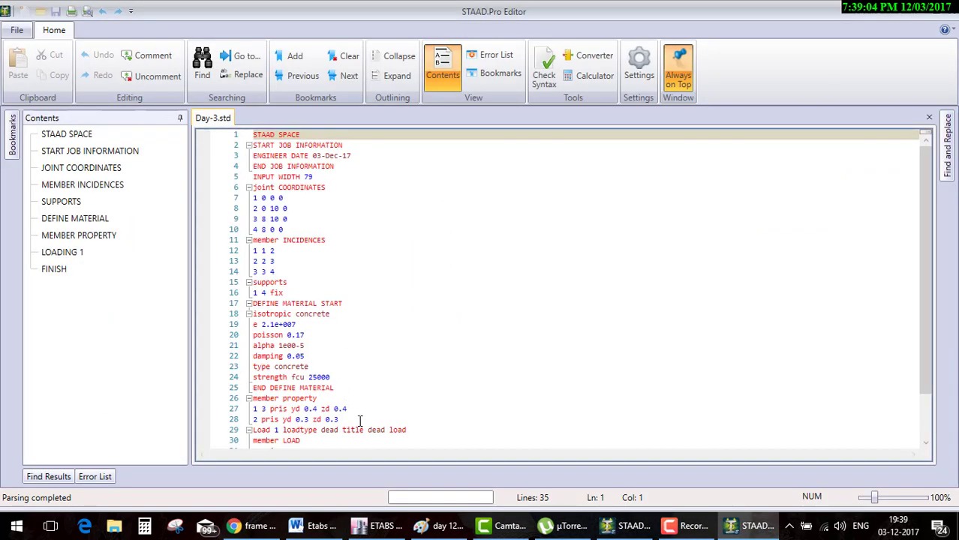
Step: Add '3 fx -10' below '2 fx 10', then close the editor, saving Day-3.std
scroll(359, 420, down, 2)
double_click(310, 422)
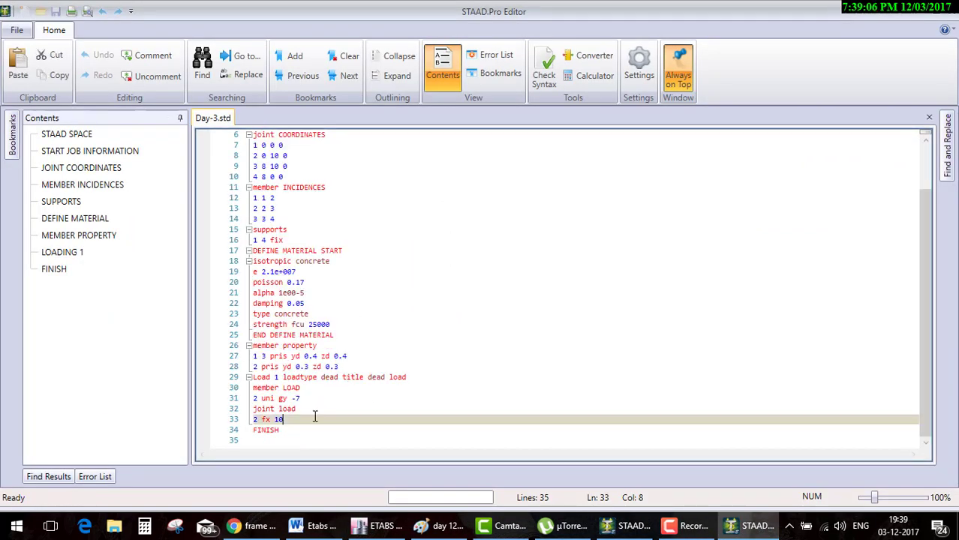
key(Return)
text(3 f)
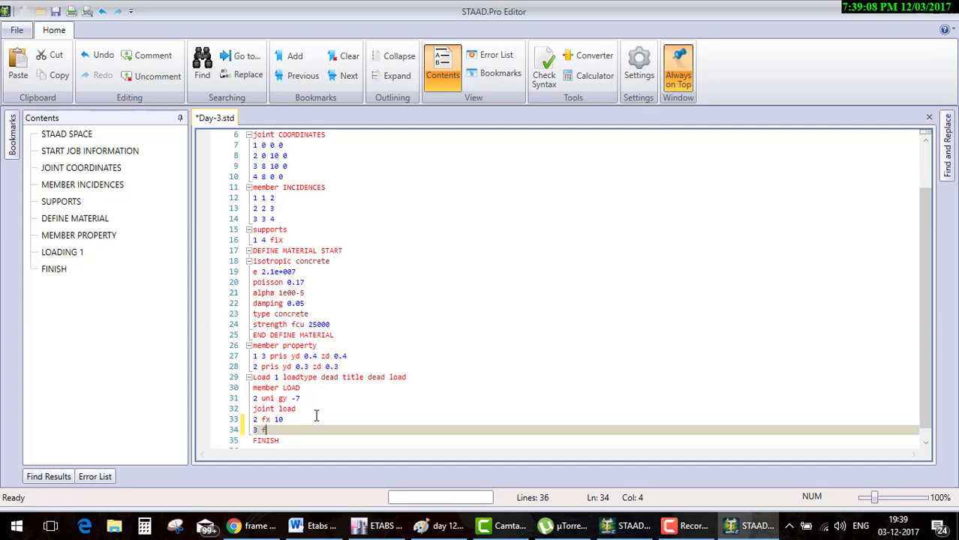
text(x -10)
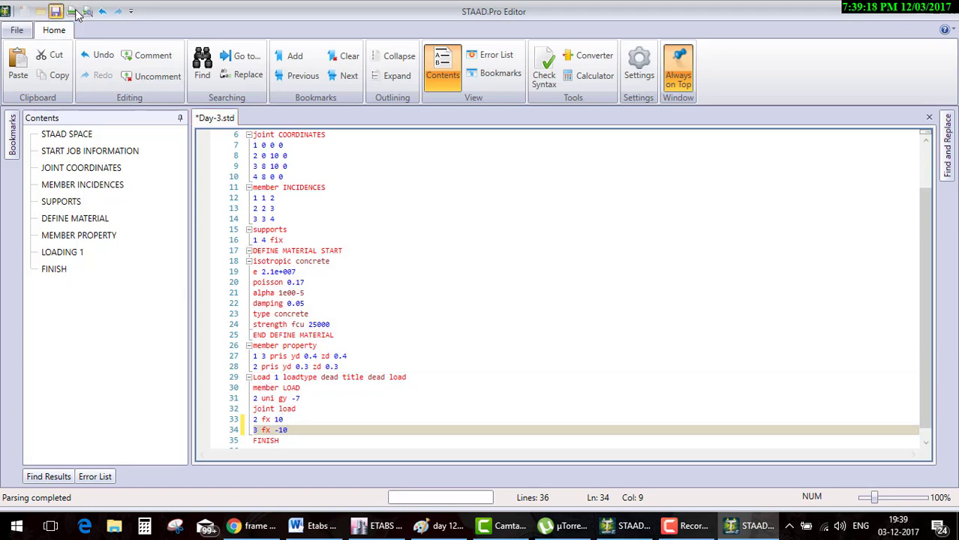
click(951, 18)
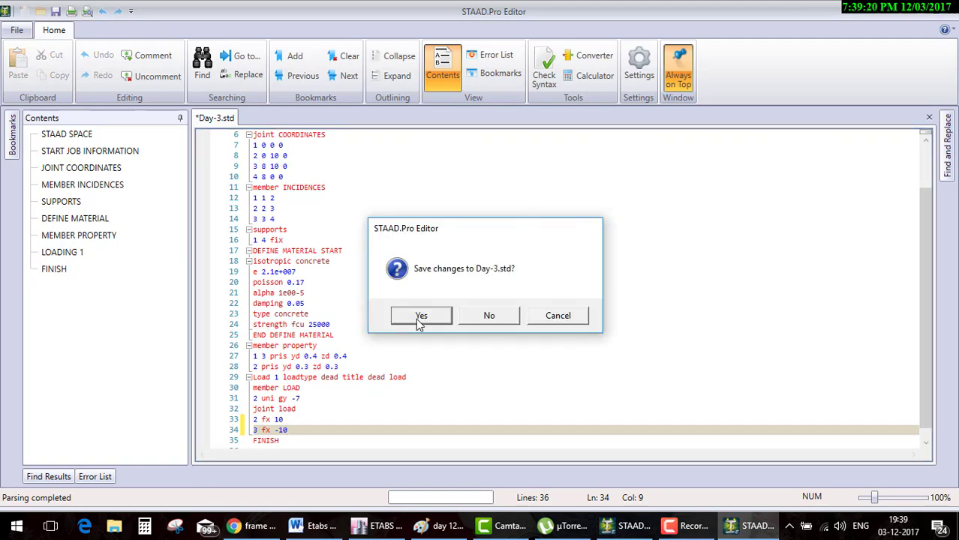
click(420, 315)
Step: Show the -7 kN/m beam load and 10 / -10 kN joint loads with value labels in front view
click(444, 313)
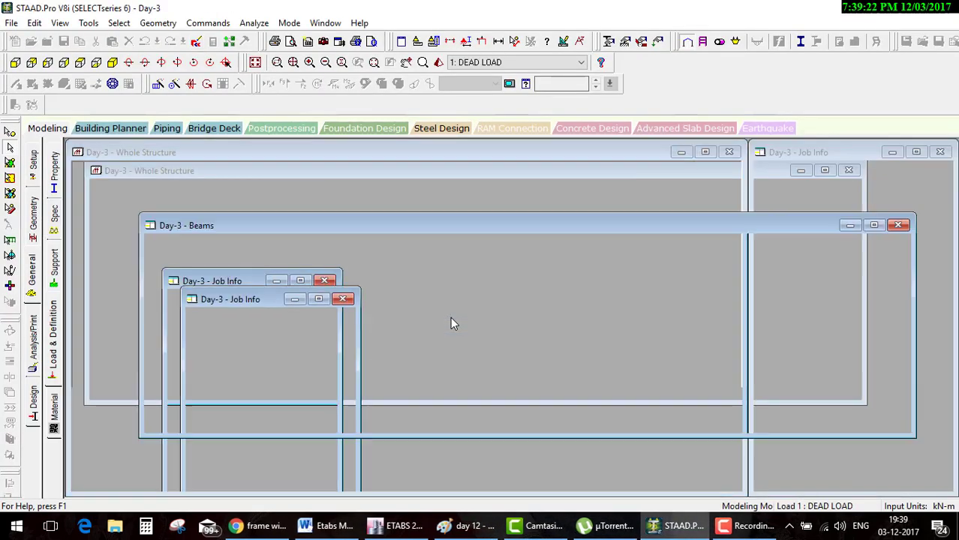
click(735, 177)
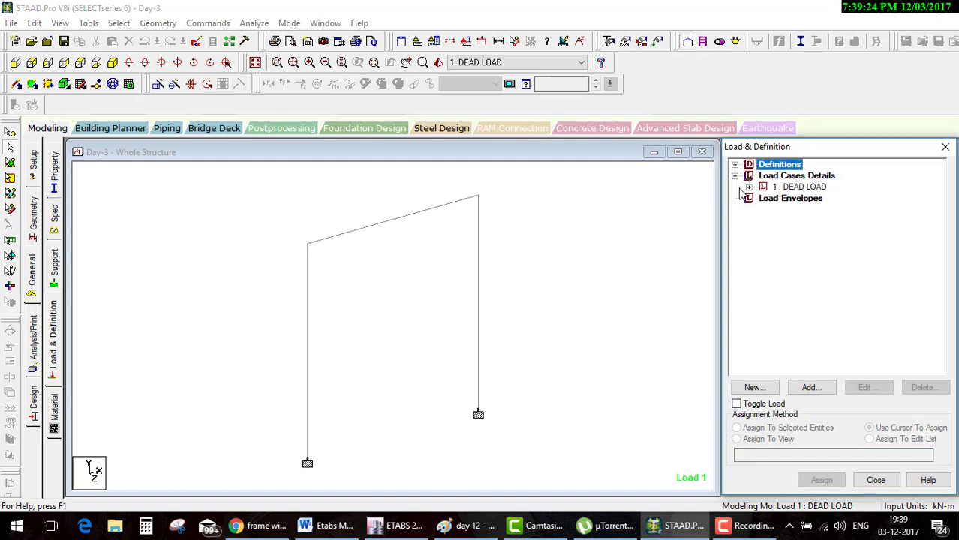
click(748, 187)
click(795, 198)
click(801, 209)
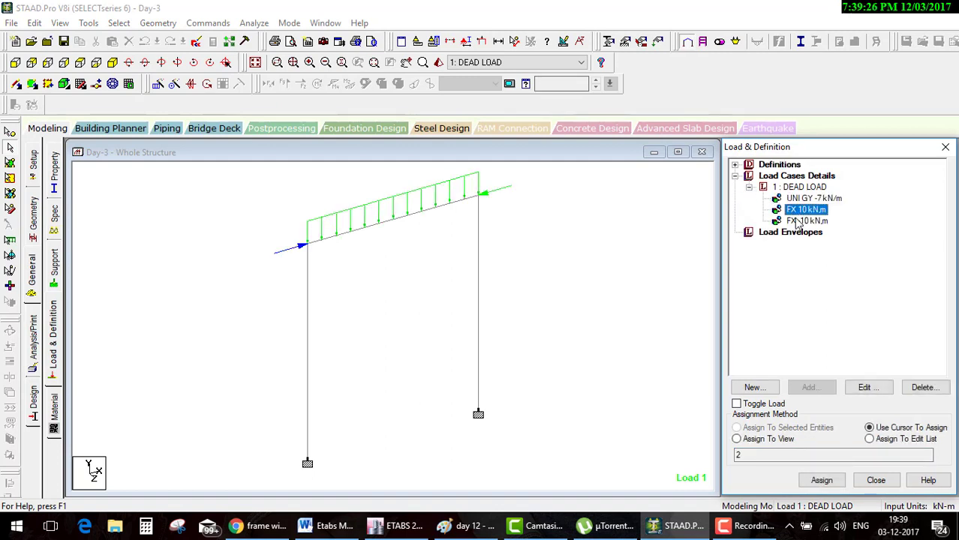
click(571, 253)
click(15, 62)
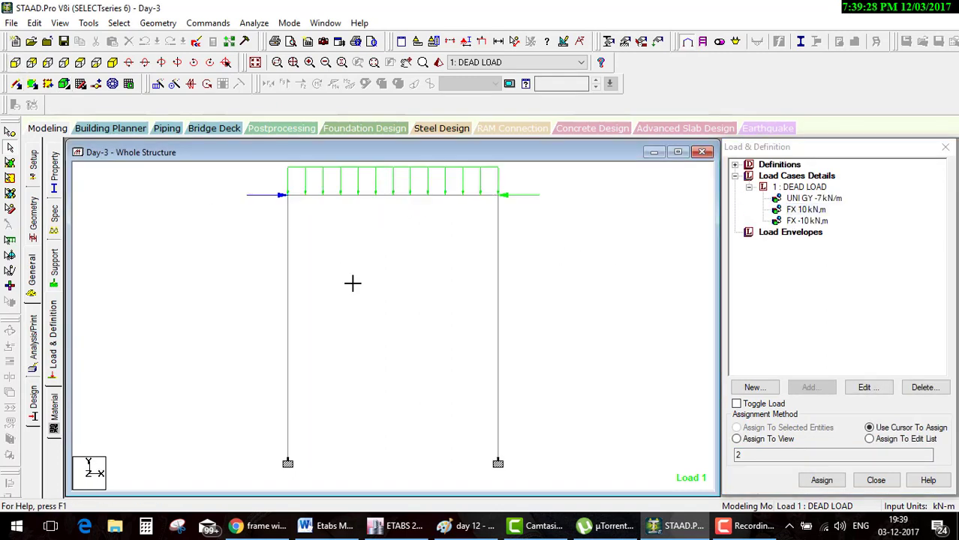
key(shift+l)
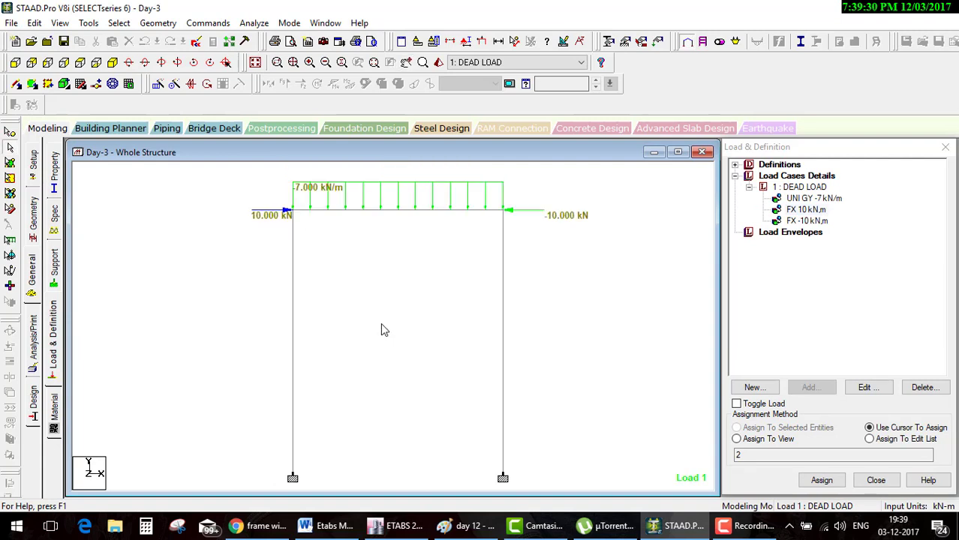
scroll(381, 325, down, 2)
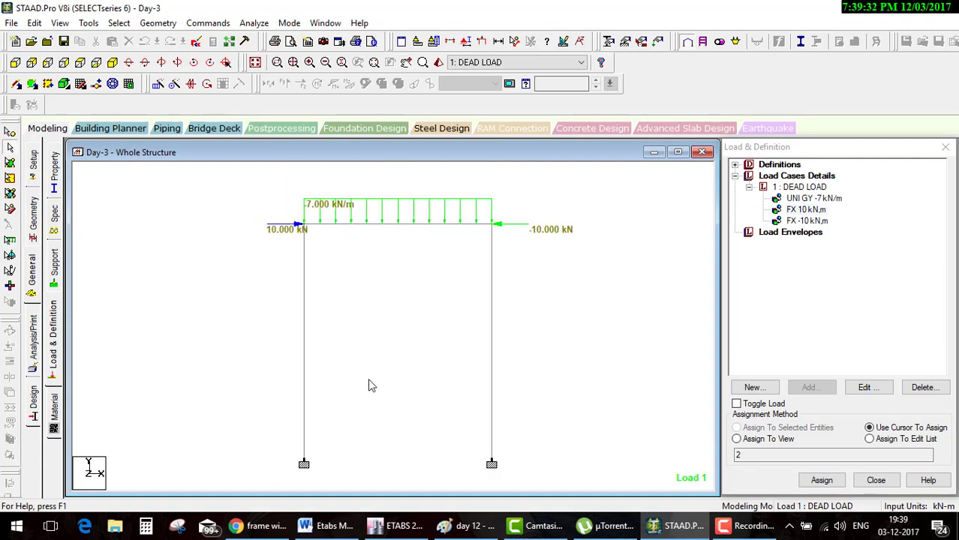